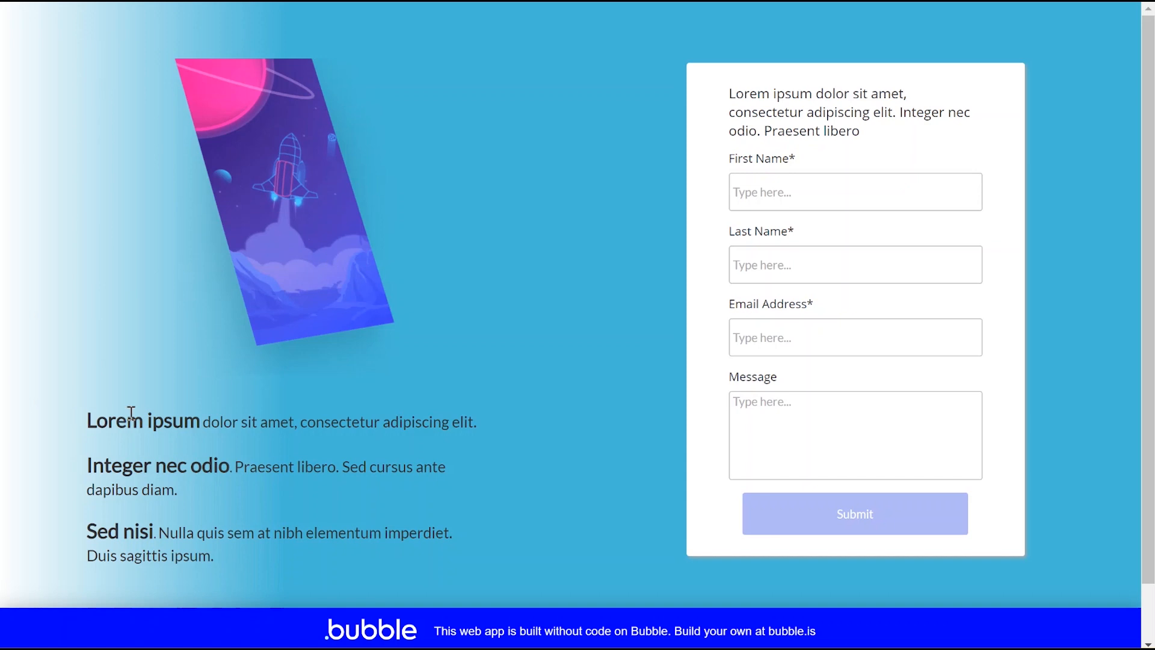
Step: Fill in the form's first name, last name and email address, enter the message "Hey this is amessage", and submit it
left_click(807, 192)
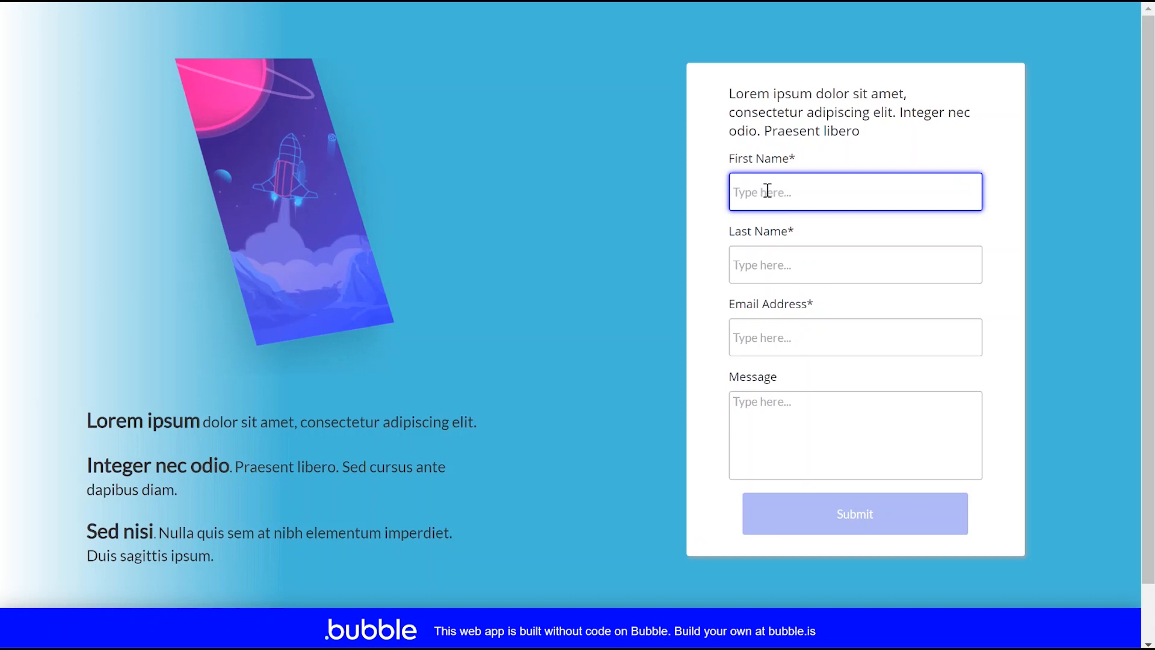
type("Mario")
key("Tab")
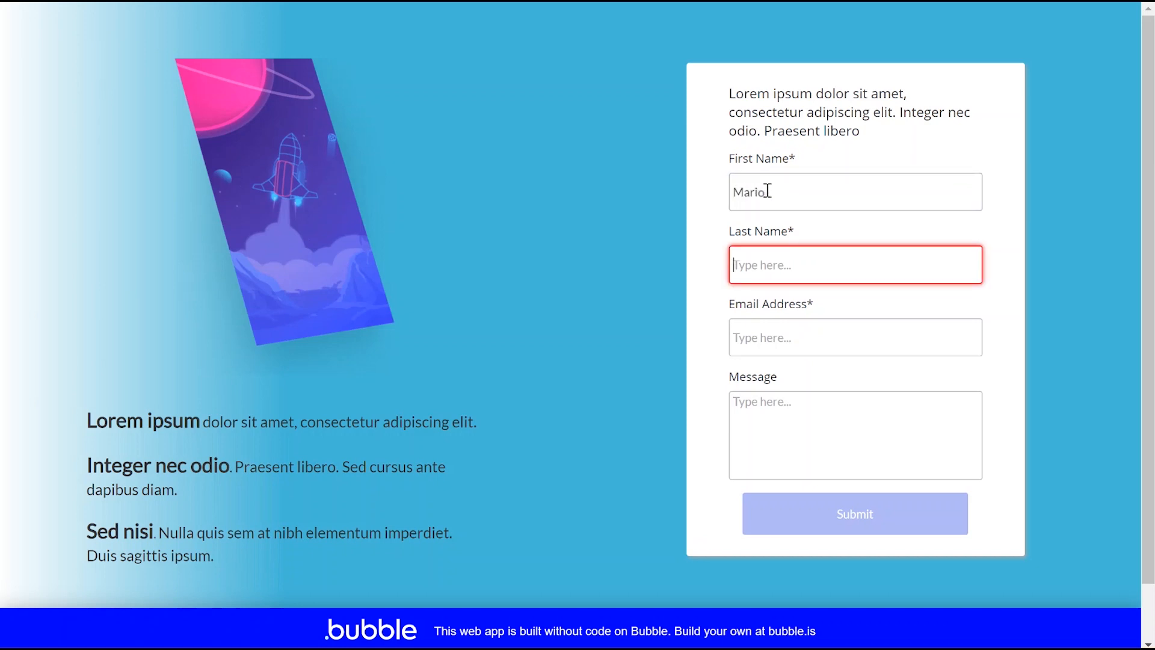
key("Tab")
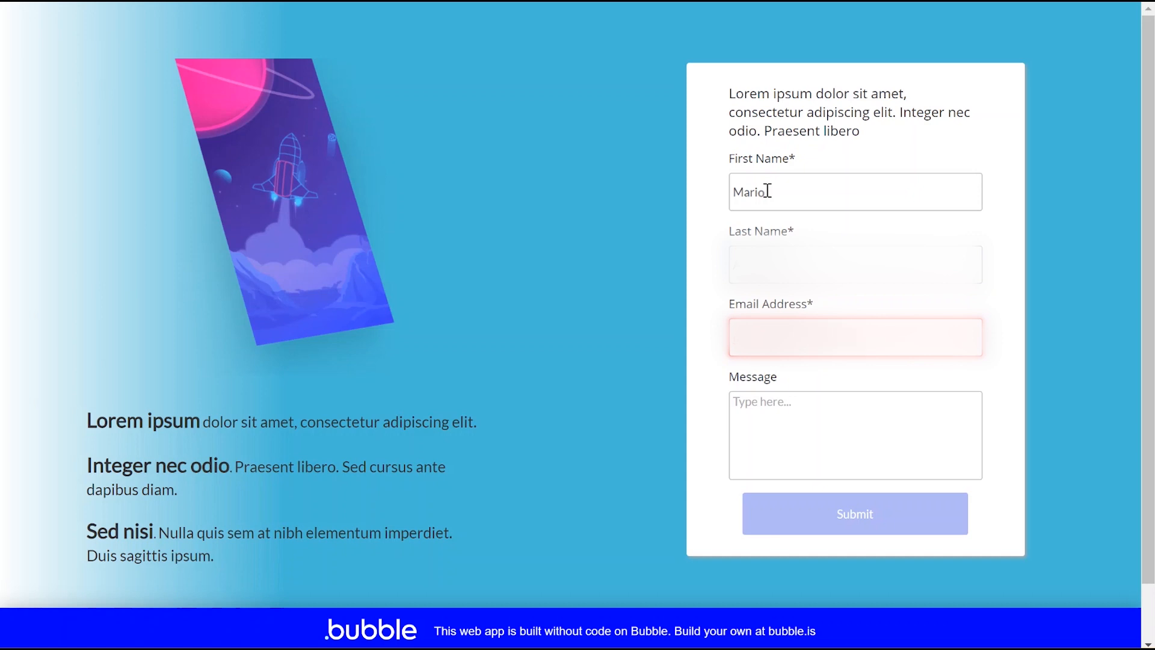
key("Tab")
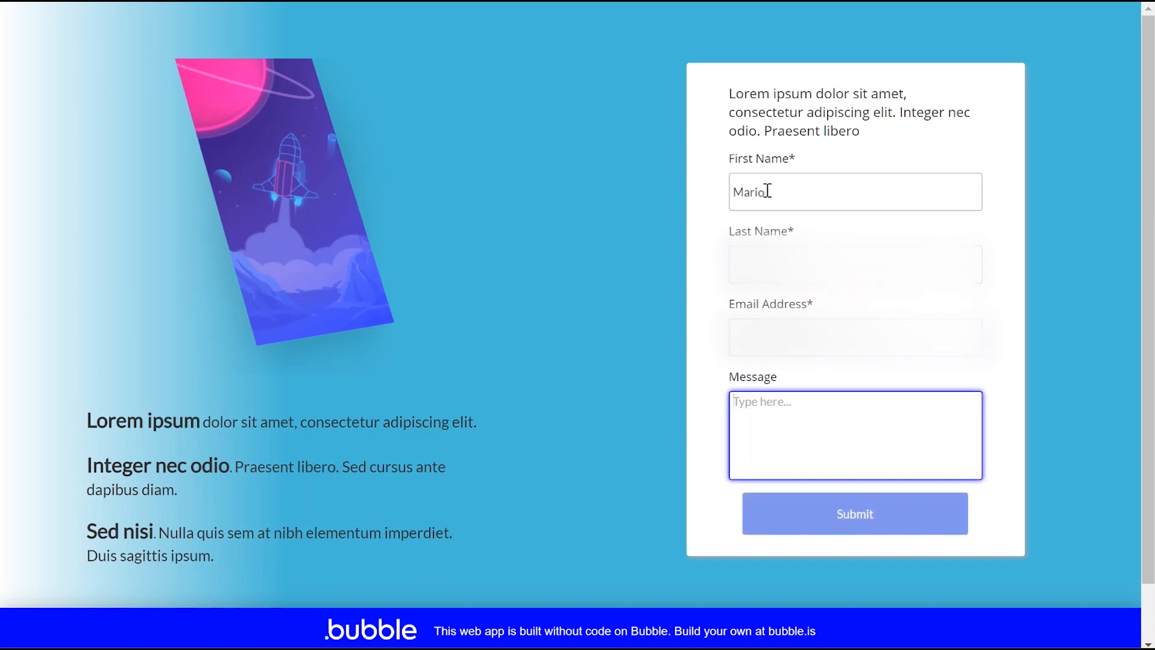
type("Hey this is amessage")
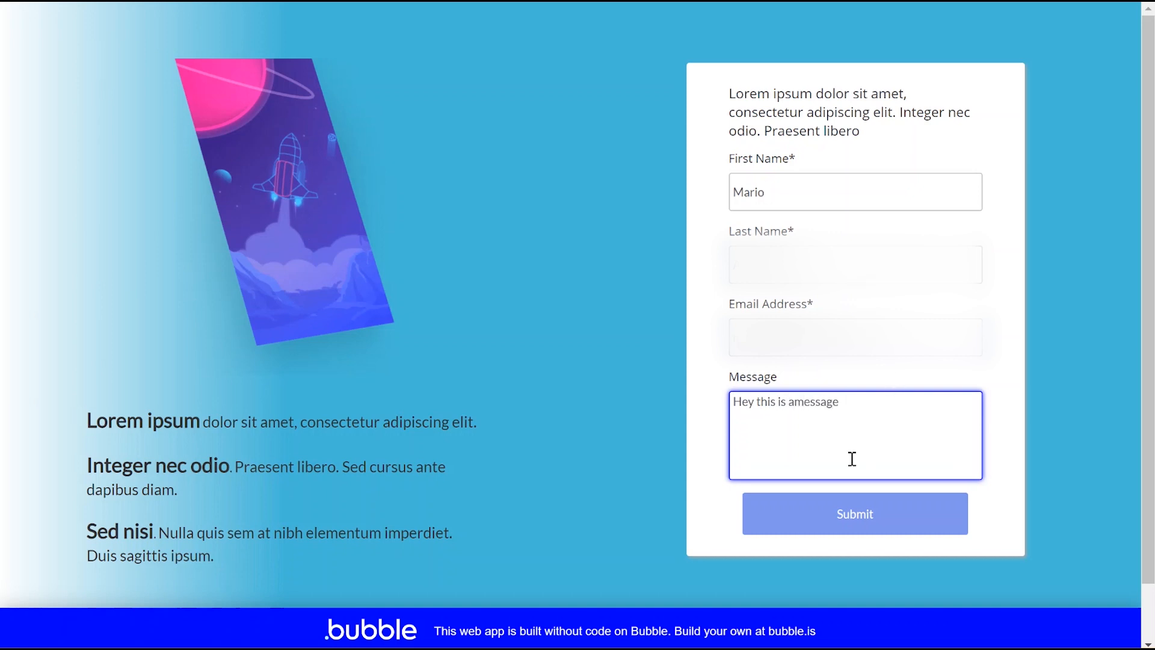
left_click(791, 402)
left_click(846, 504)
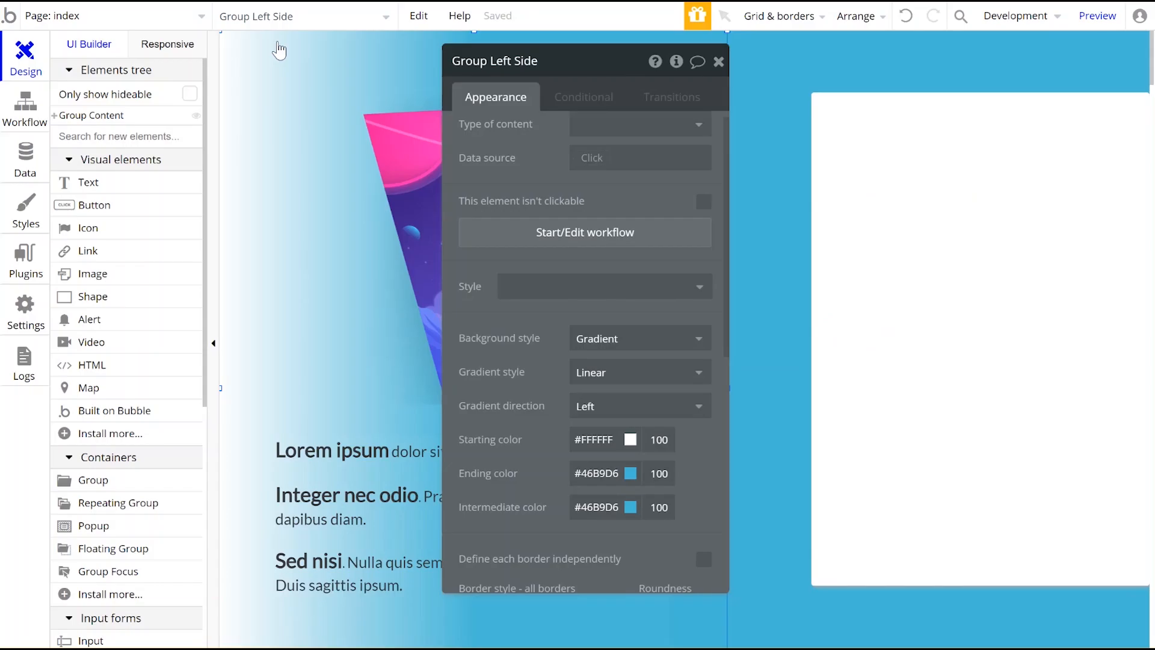
Step: Switch the editor to the form_to_mailchimp page and turn off the page's fixed-width option
left_click(137, 25)
left_click(320, 76)
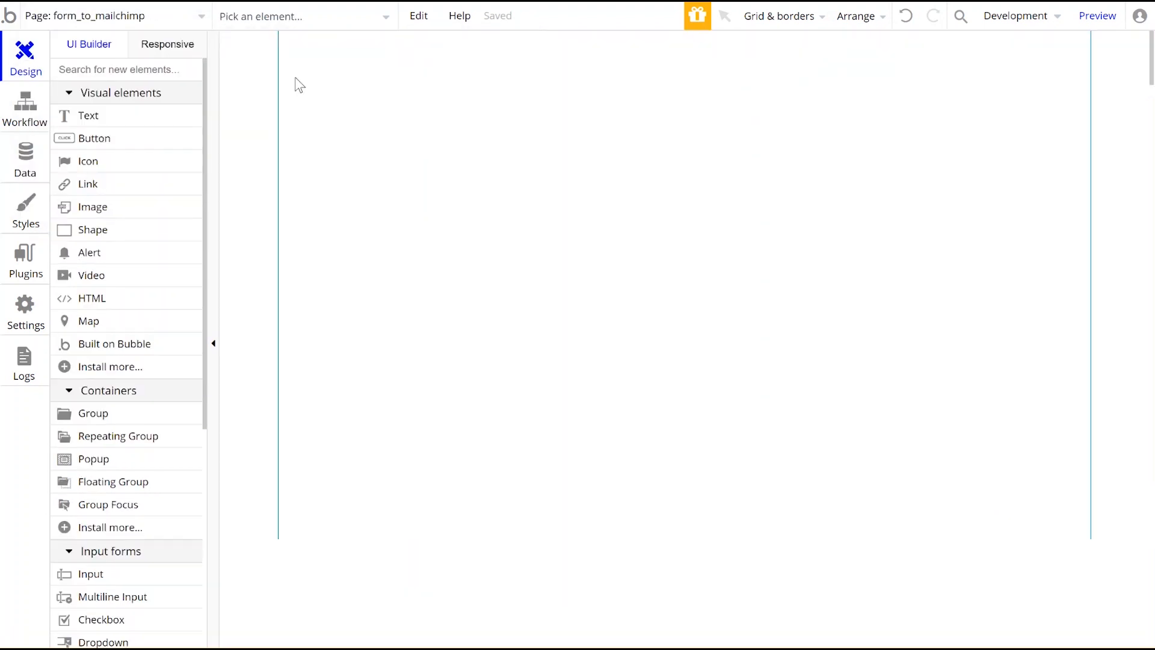
double_click(231, 127)
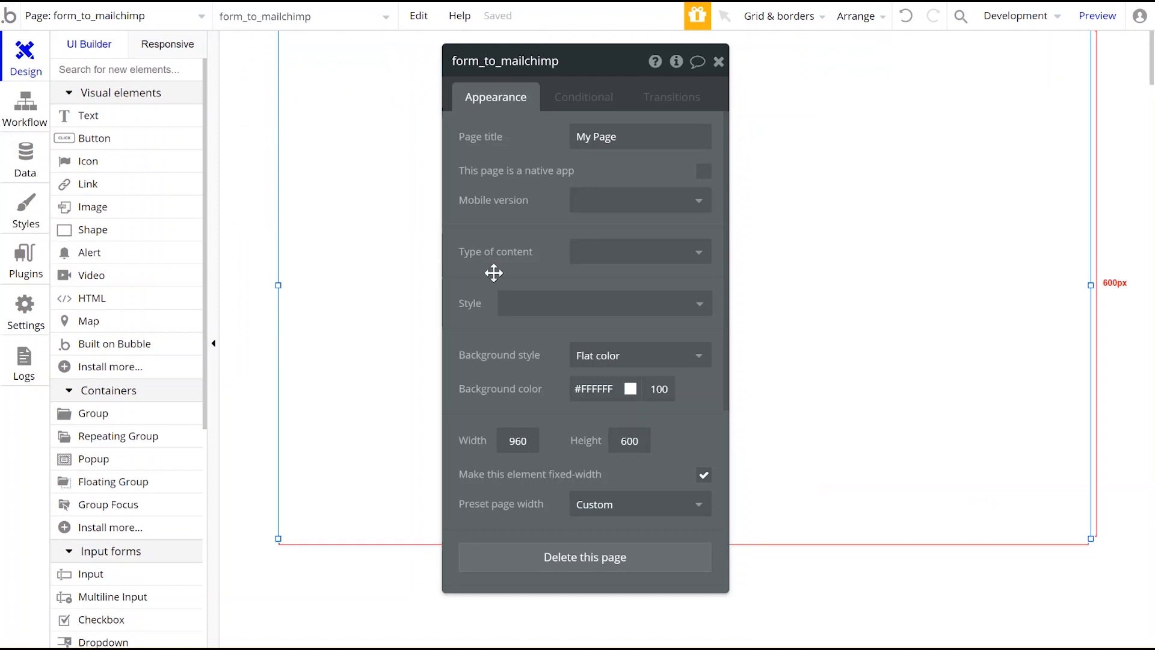
left_click(705, 475)
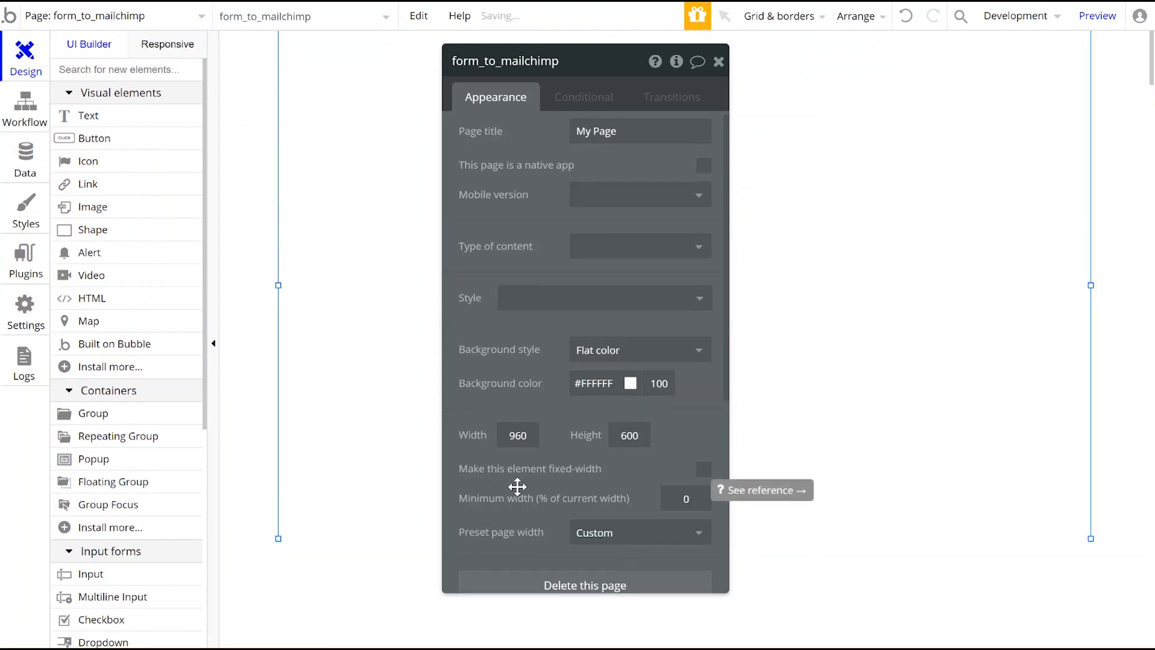
Step: Set the form_to_mailchimp page's width to 1200 and its height to 1000
double_click(516, 436)
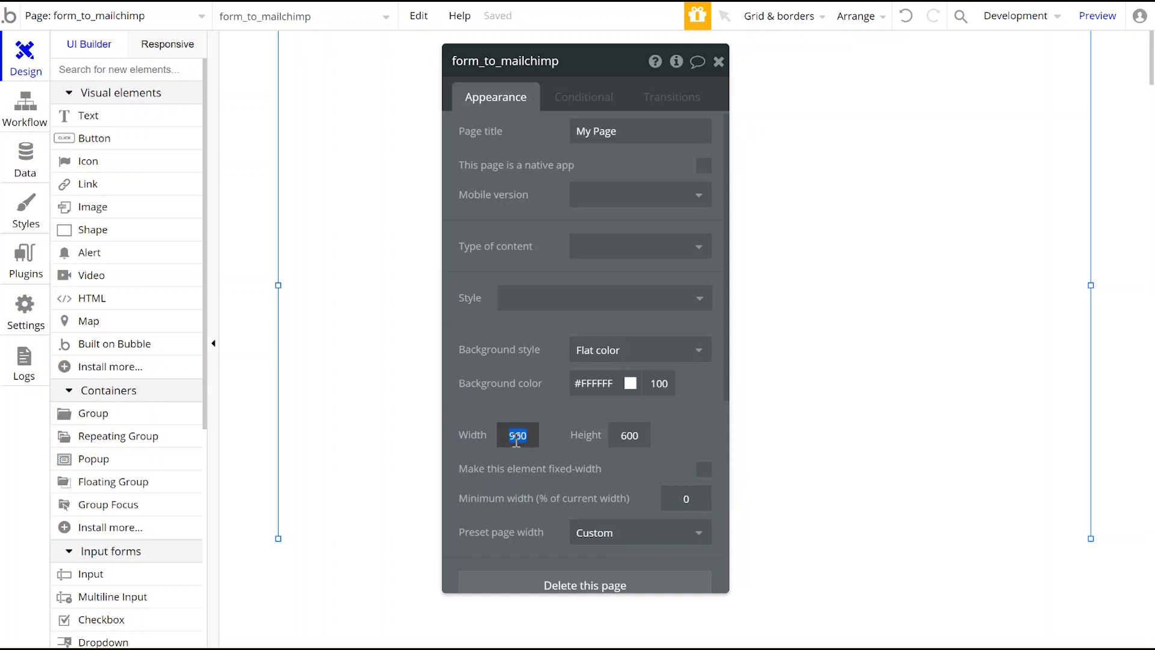
type("1200")
key("Tab")
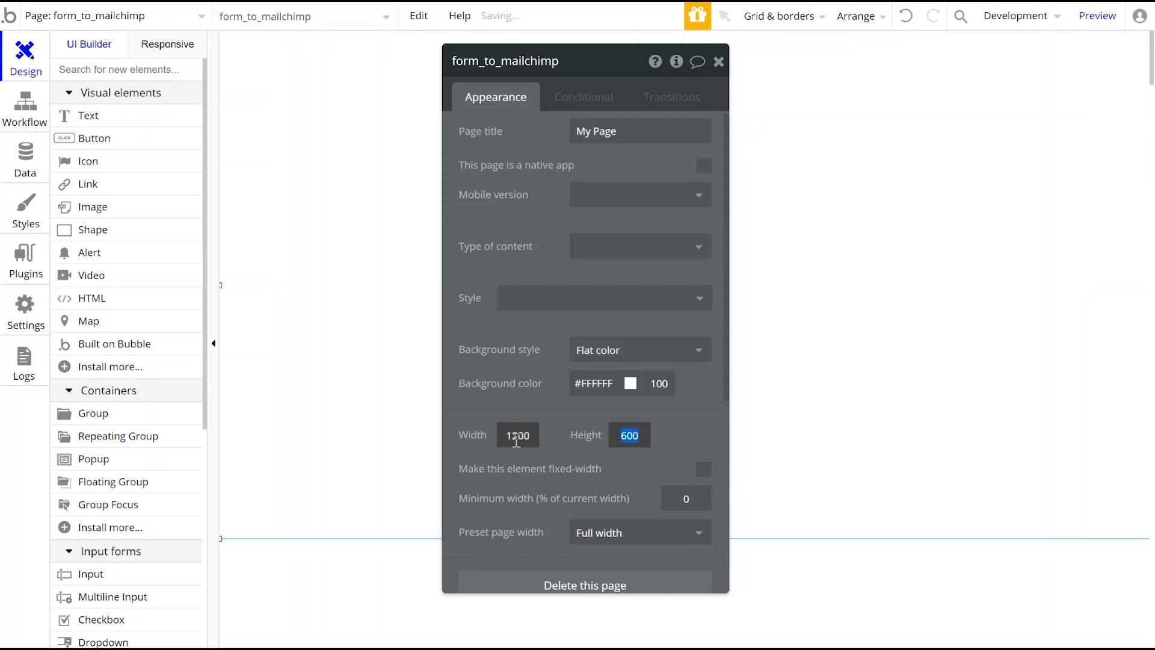
type("1000")
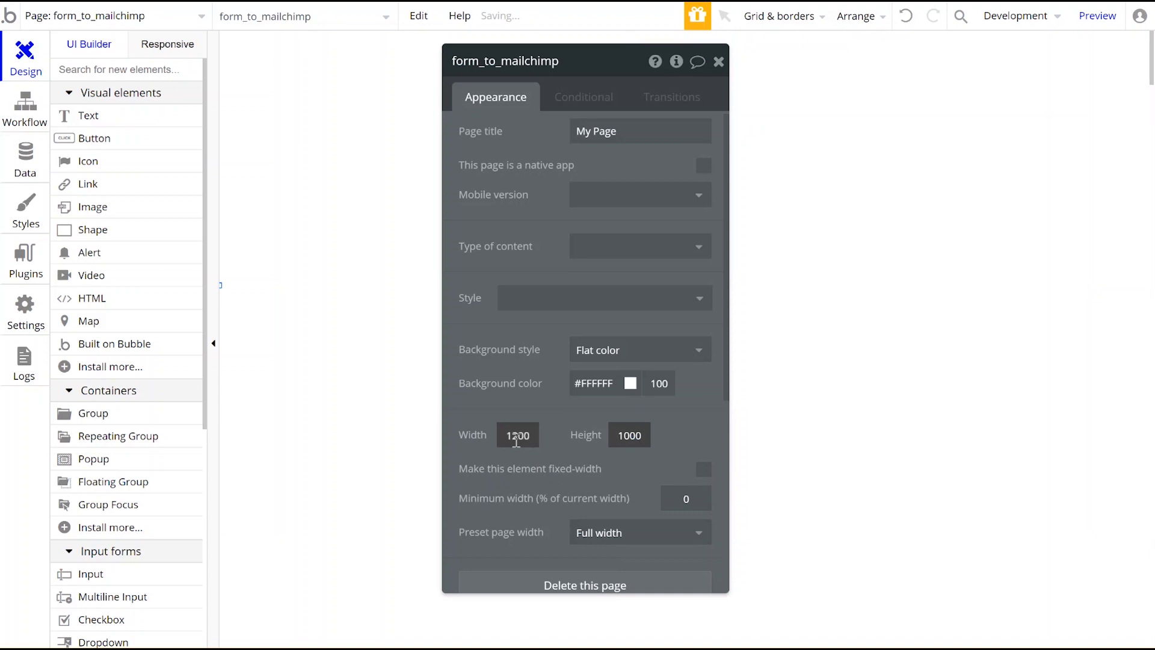
left_click(620, 475)
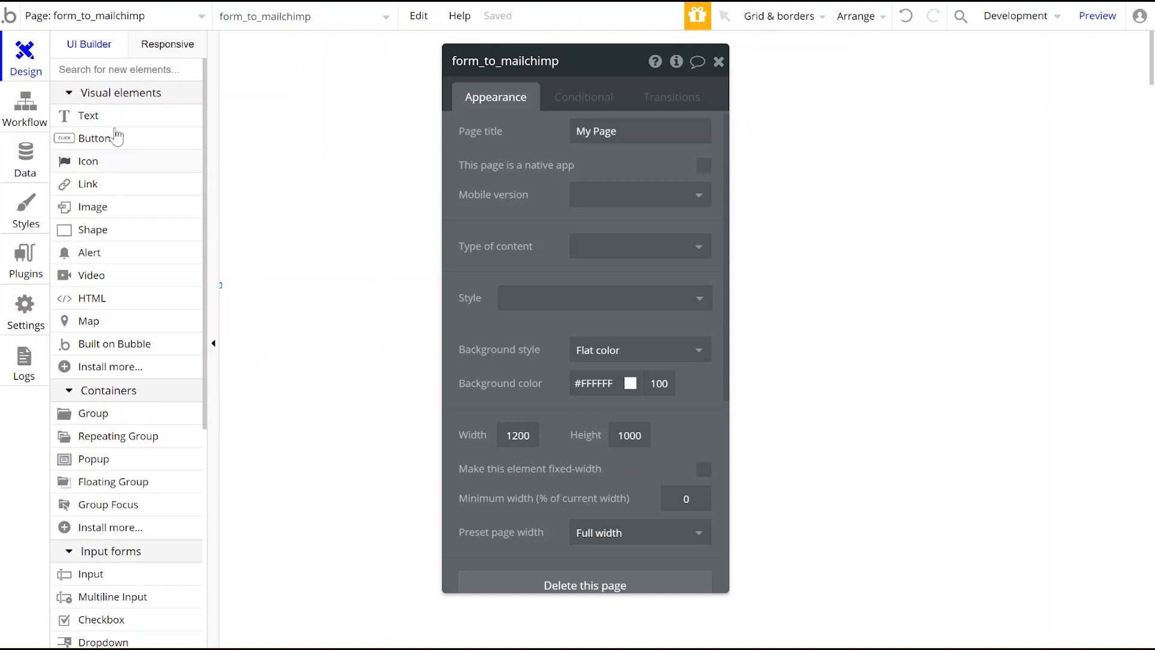
Step: Add a group about 400 by 250 near the page's upper-left corner and rename it Group Content
left_click(94, 418)
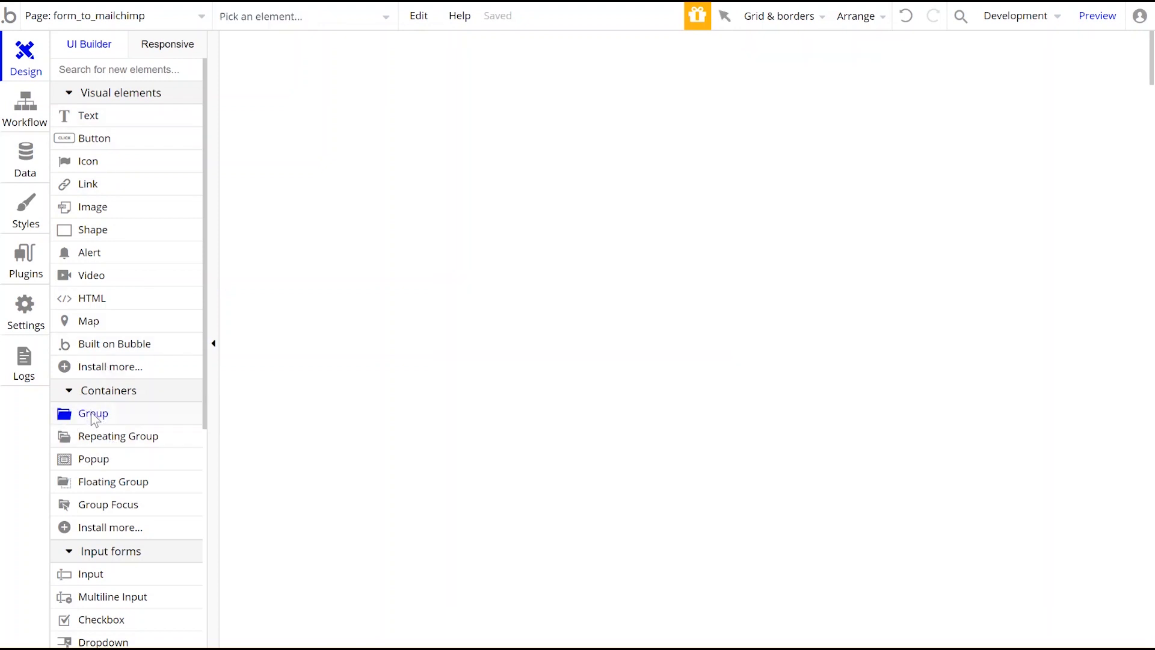
left_click(328, 140)
left_click(391, 263)
left_click_drag(391, 263, 288, 166)
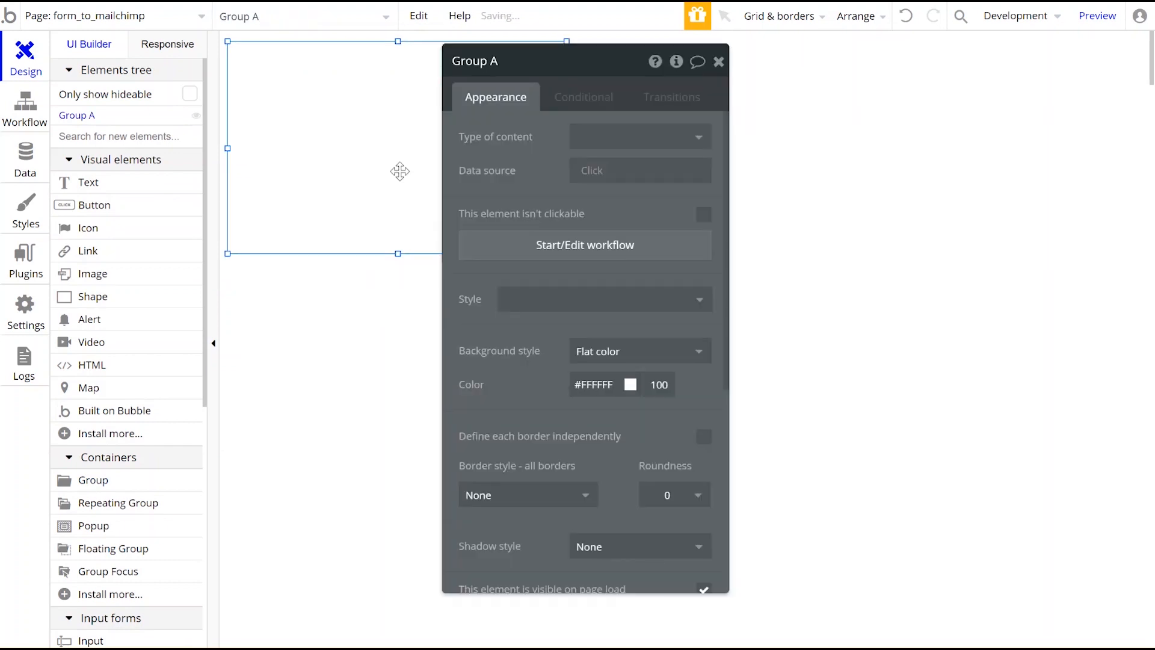
left_click(510, 67)
type("Content")
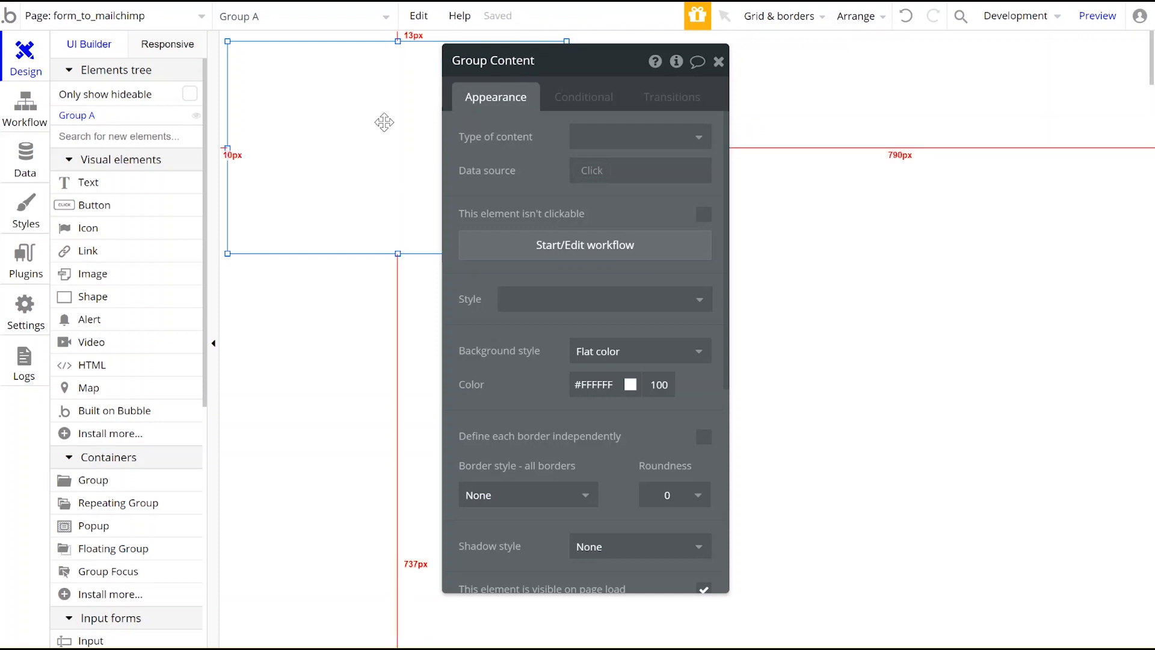
Step: Resize Group Content to 1200 wide by 900 high and move it to X 0, Y 0 on the page
scroll(513, 513, "down", 5)
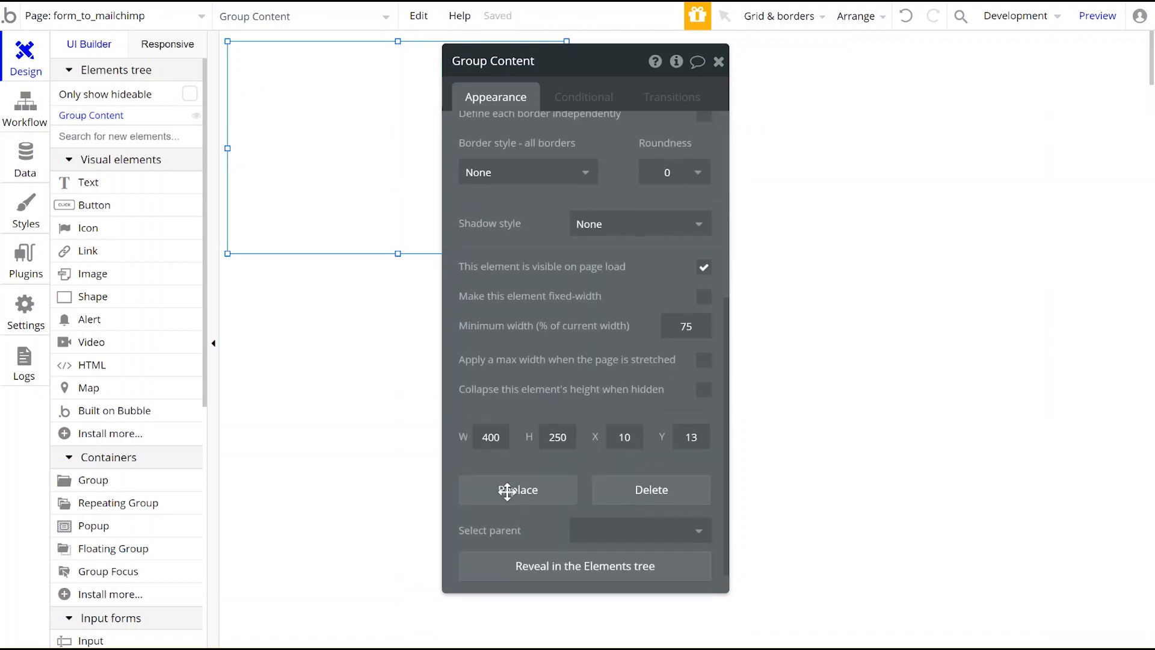
double_click(504, 438)
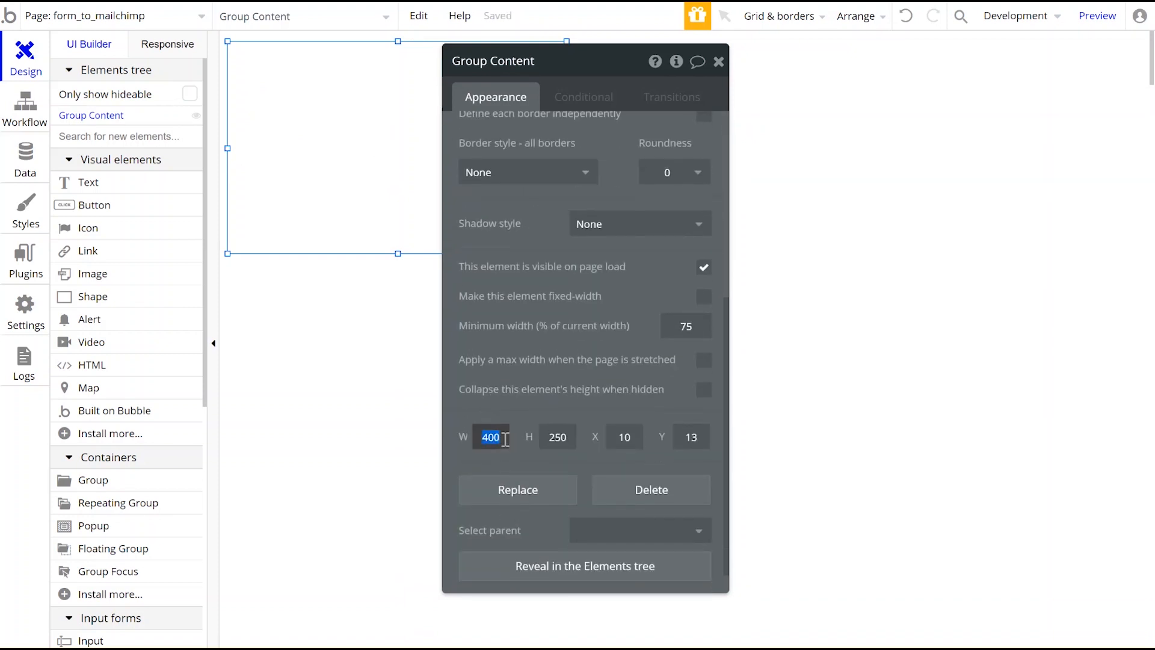
type("1200")
key("Tab")
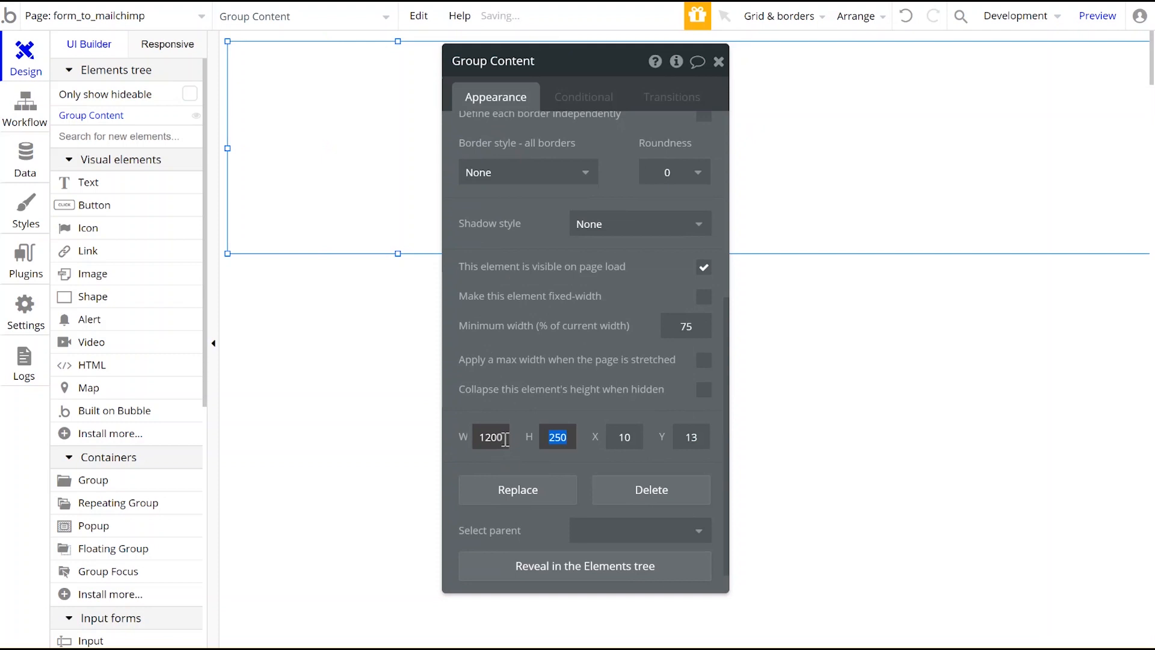
type("900")
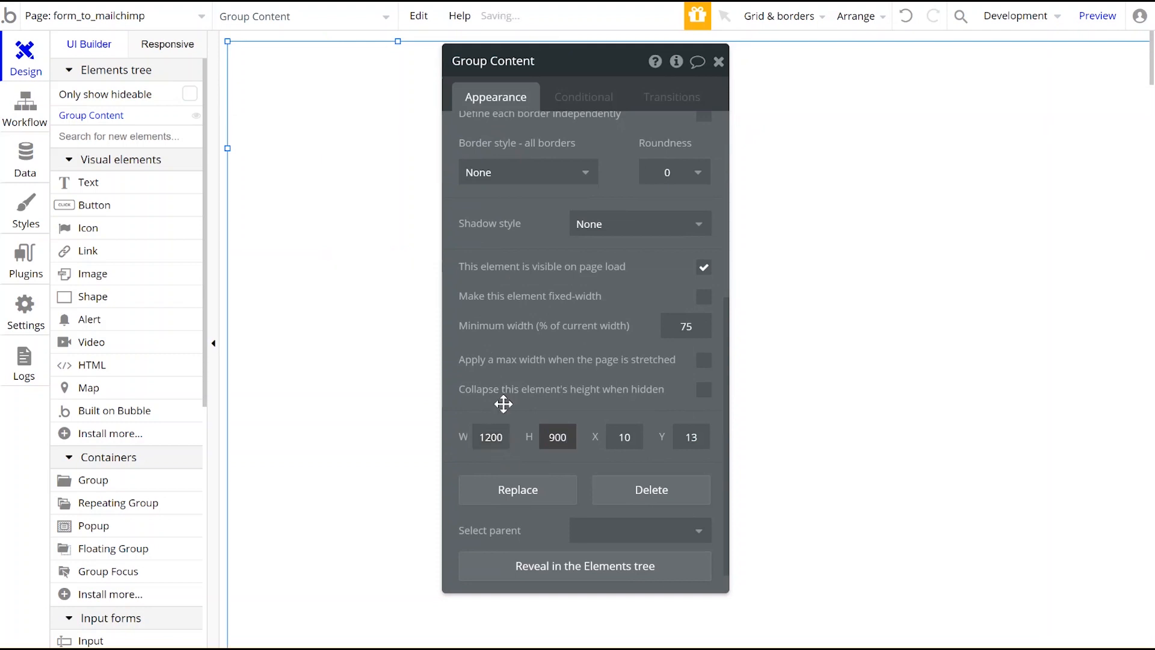
left_click(265, 119)
double_click(264, 118)
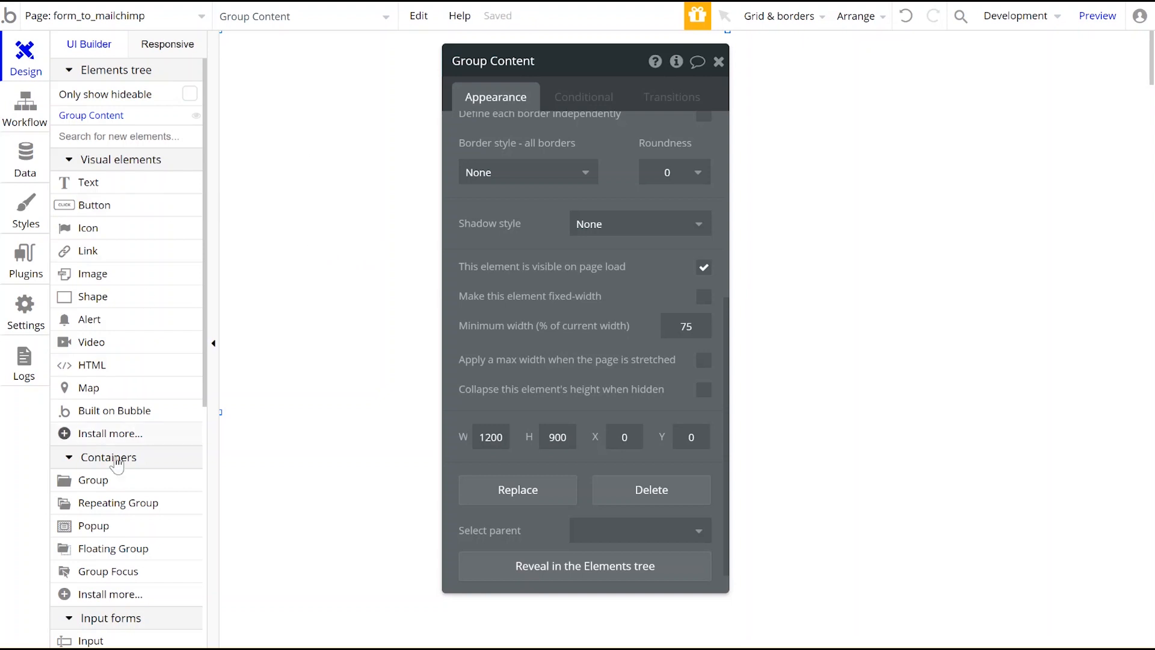
Step: Draw a tall, narrow group inside Group Content and rename it Group Left Side
left_click(111, 492)
left_click_drag(325, 83, 418, 364)
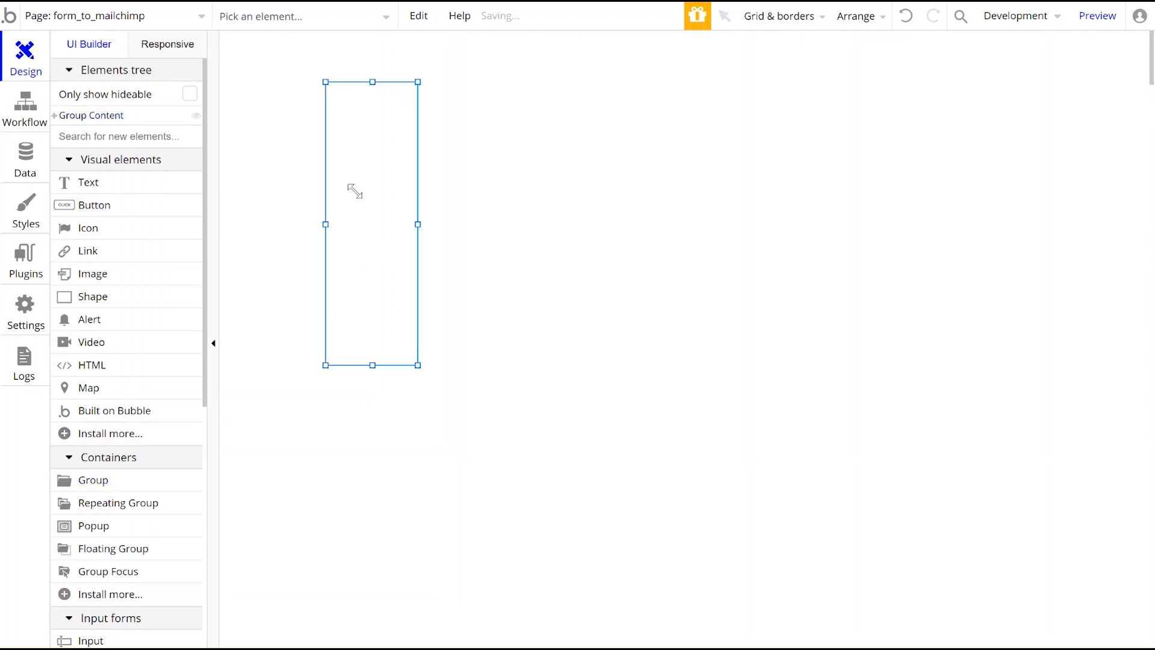
left_click(548, 62)
key("BackSpace")
key("BackSpace")
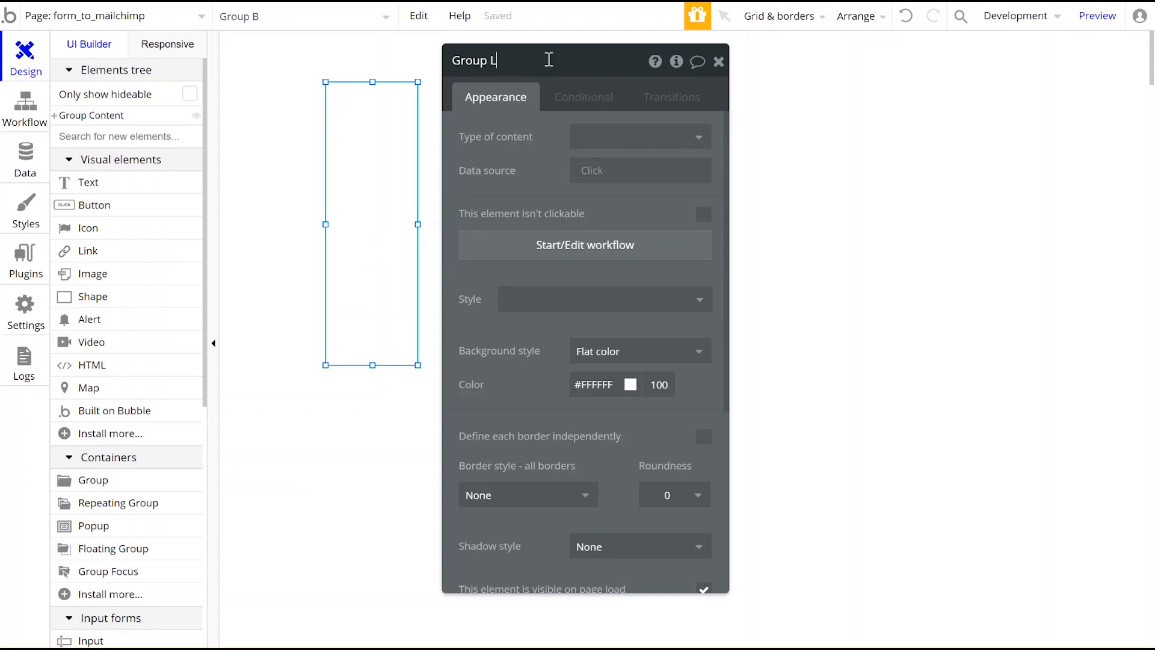
type("Left Side")
Step: Resize Group Left Side to 600 wide by 900 high and move it to X 0, Y 0 within Group Content
scroll(565, 456, "down", 4)
left_click(492, 477)
type("600")
left_click(571, 477)
double_click(571, 478)
type("900")
left_click_drag(415, 324, 271, 244)
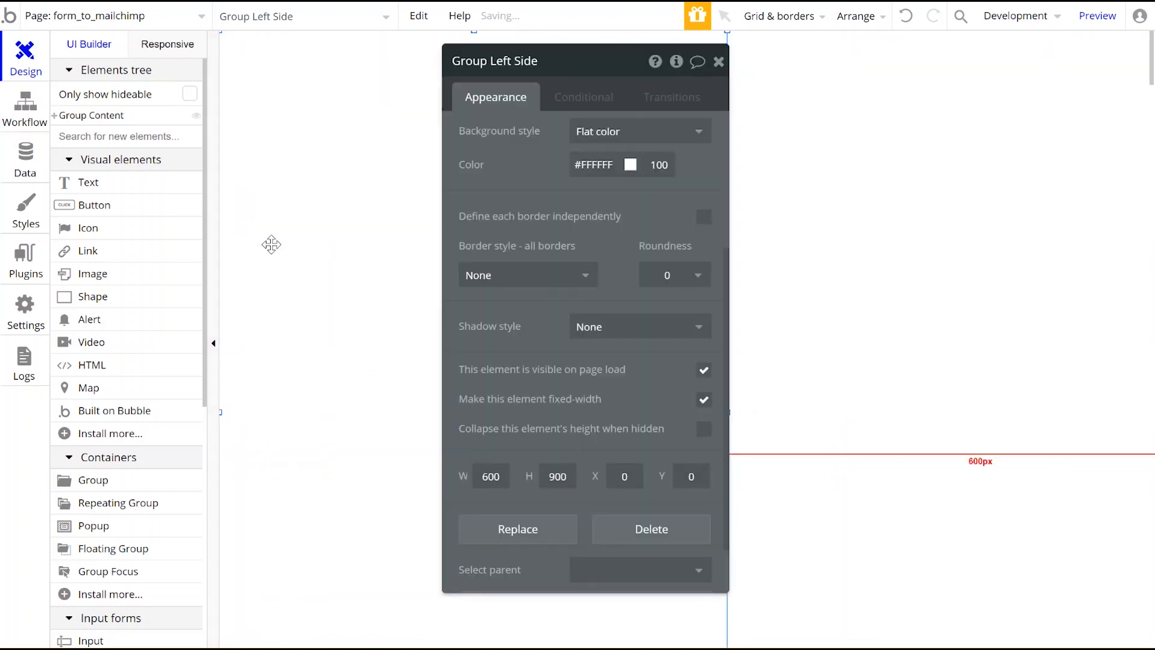
Step: Duplicate Group Left Side and place the copy beside the original at X 600, Y 0
right_click(406, 129)
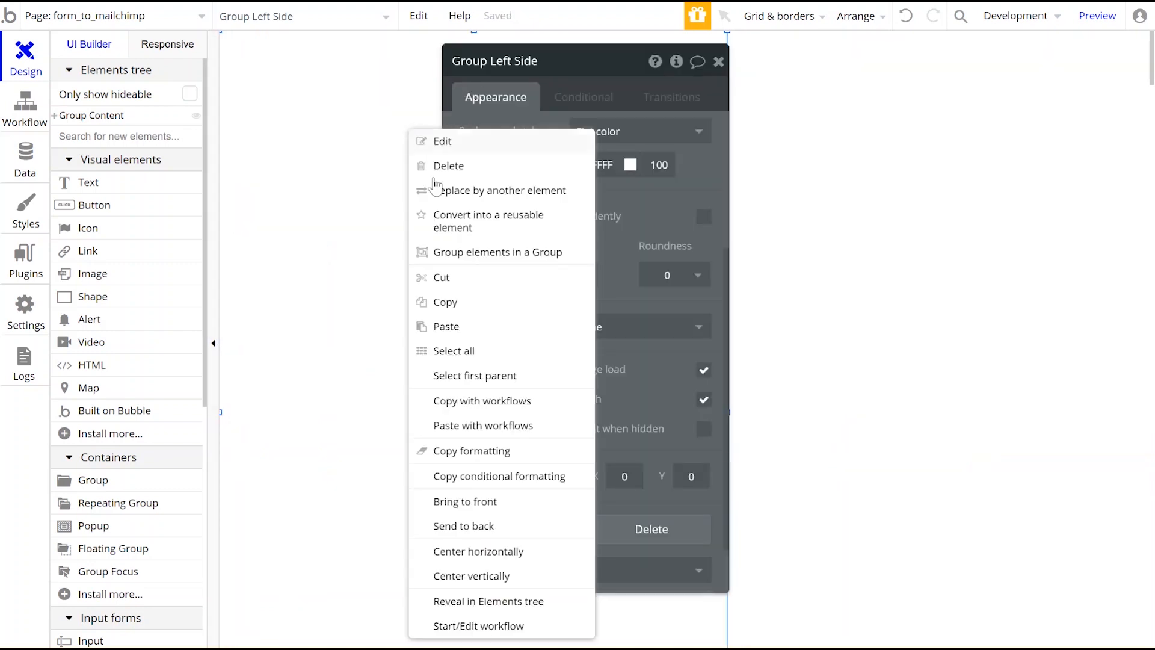
left_click(452, 299)
right_click(355, 250)
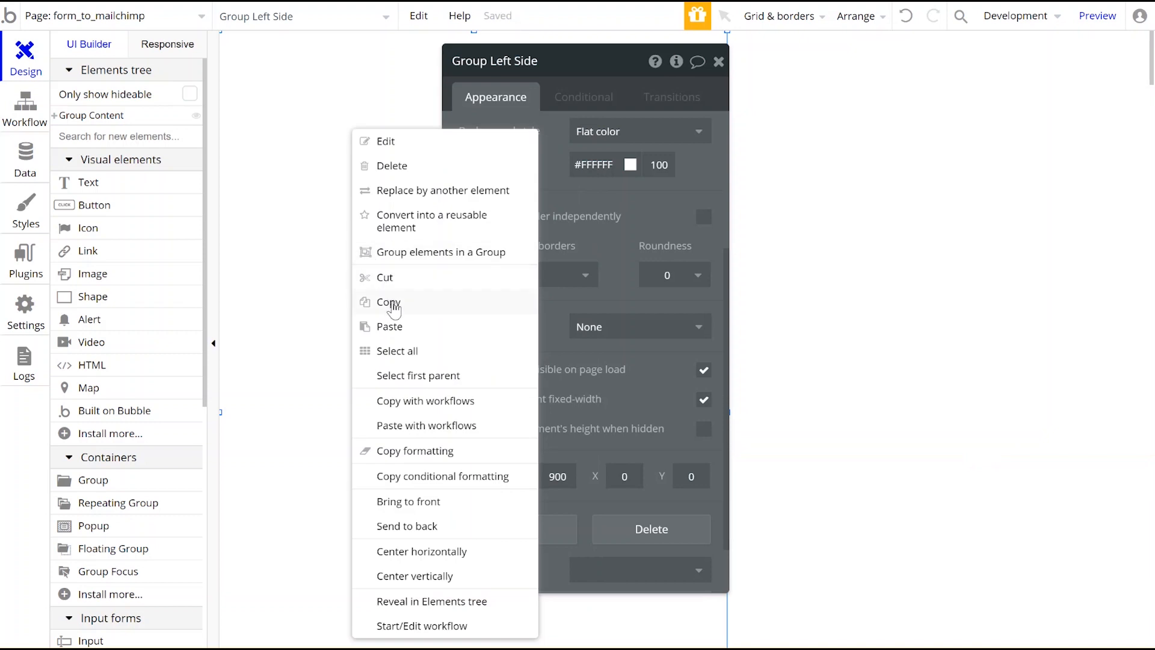
left_click(388, 325)
left_click_drag(390, 331, 901, 202)
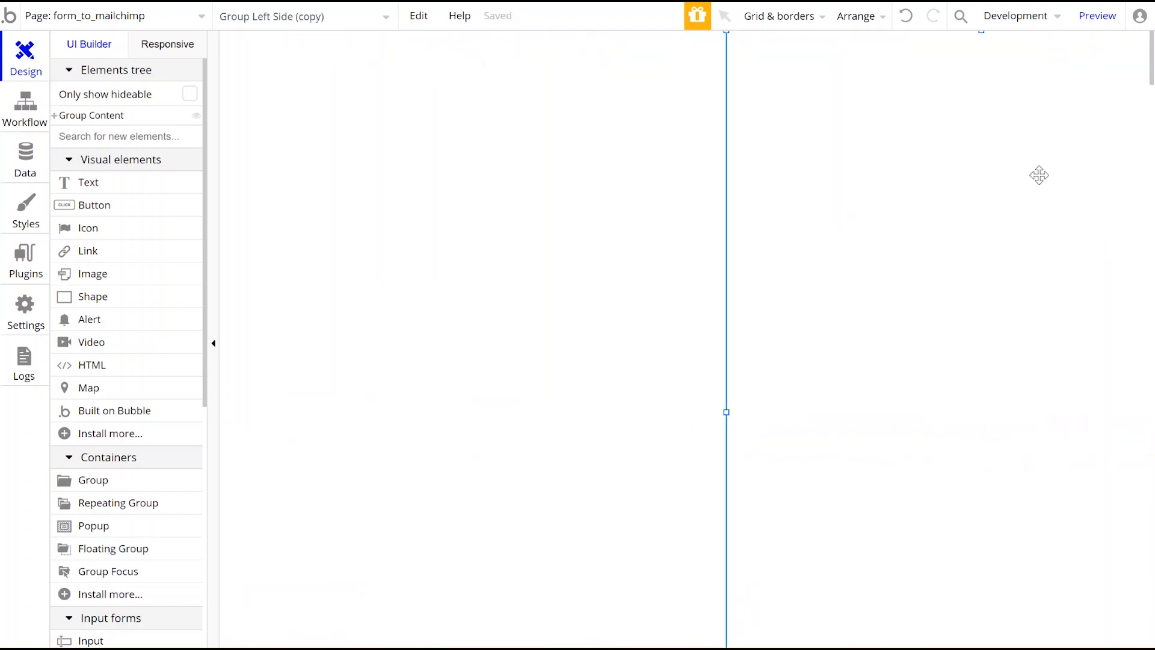
Step: Rename the copied group as Group Right Side
double_click(1039, 175)
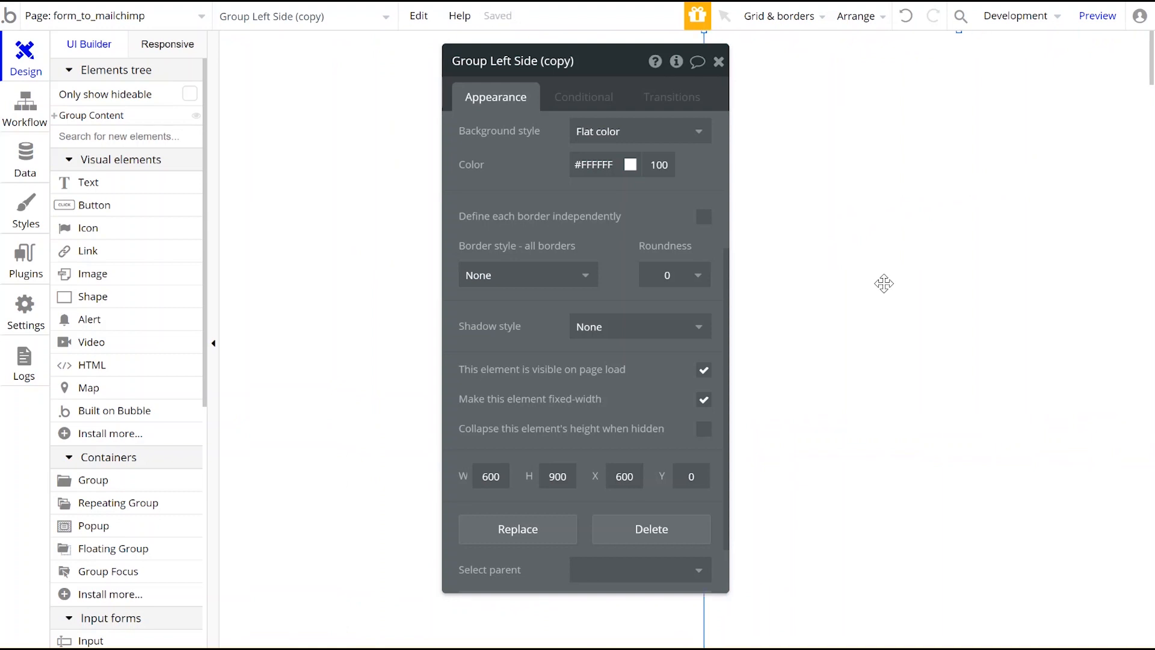
left_click(605, 72)
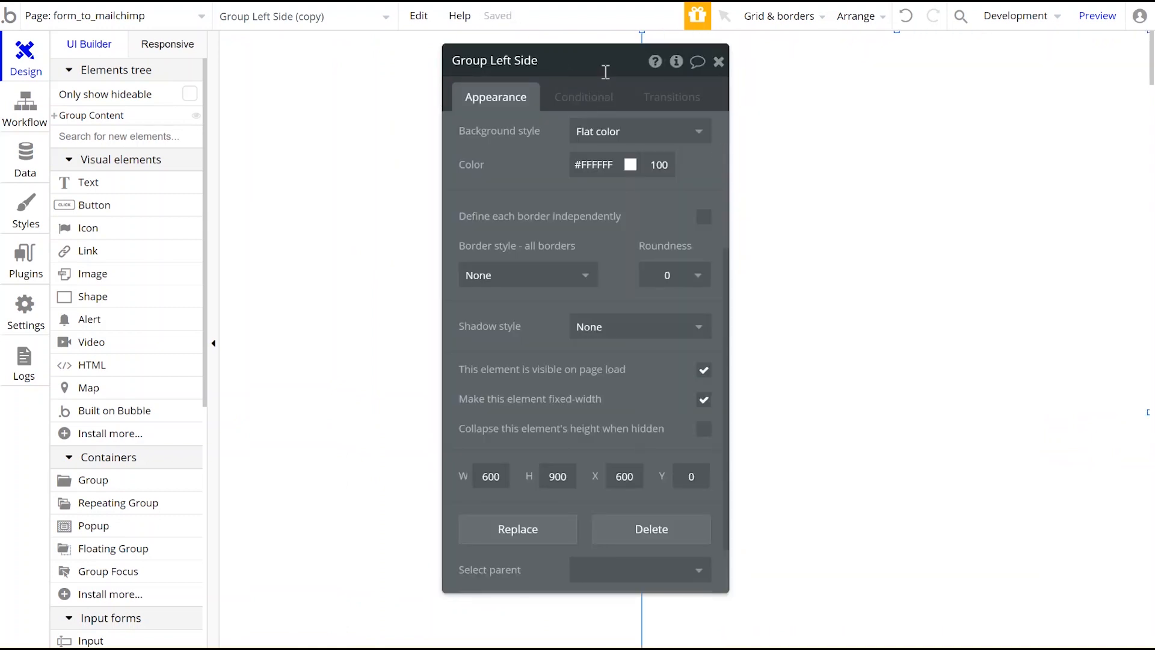
key("BackSpace")
key("BackSpace")
key("BackSpace")
key("BackSpace")
type("Right")
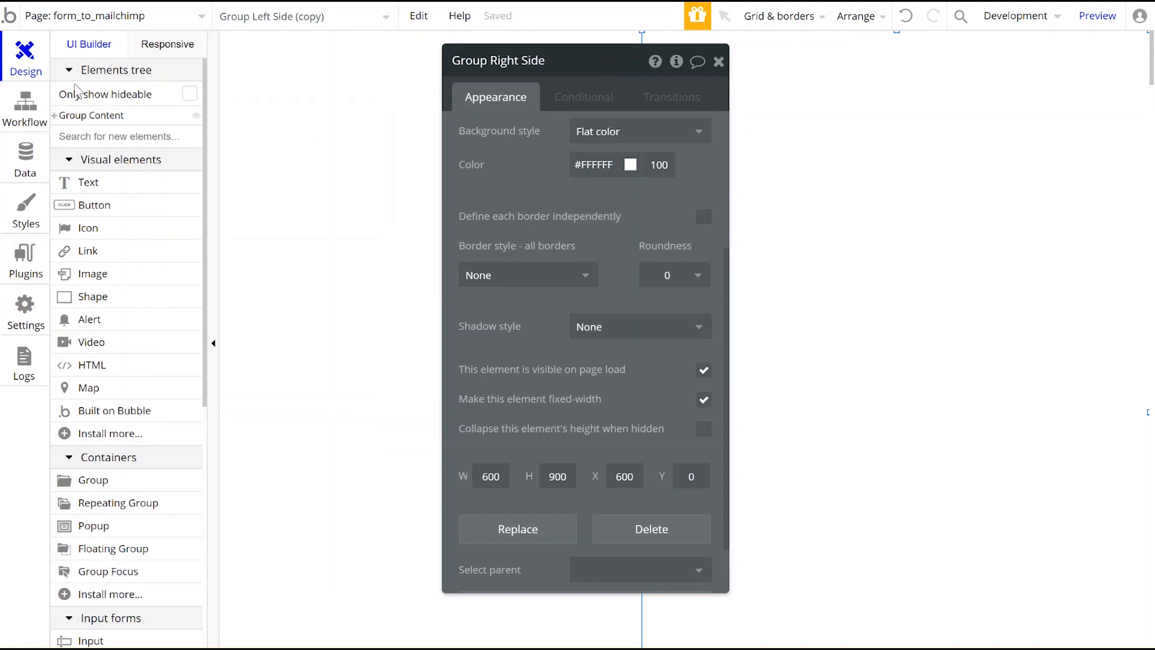
Step: Expand Group Content in the elements tree and check the left and right side groups on the page
left_click(55, 116)
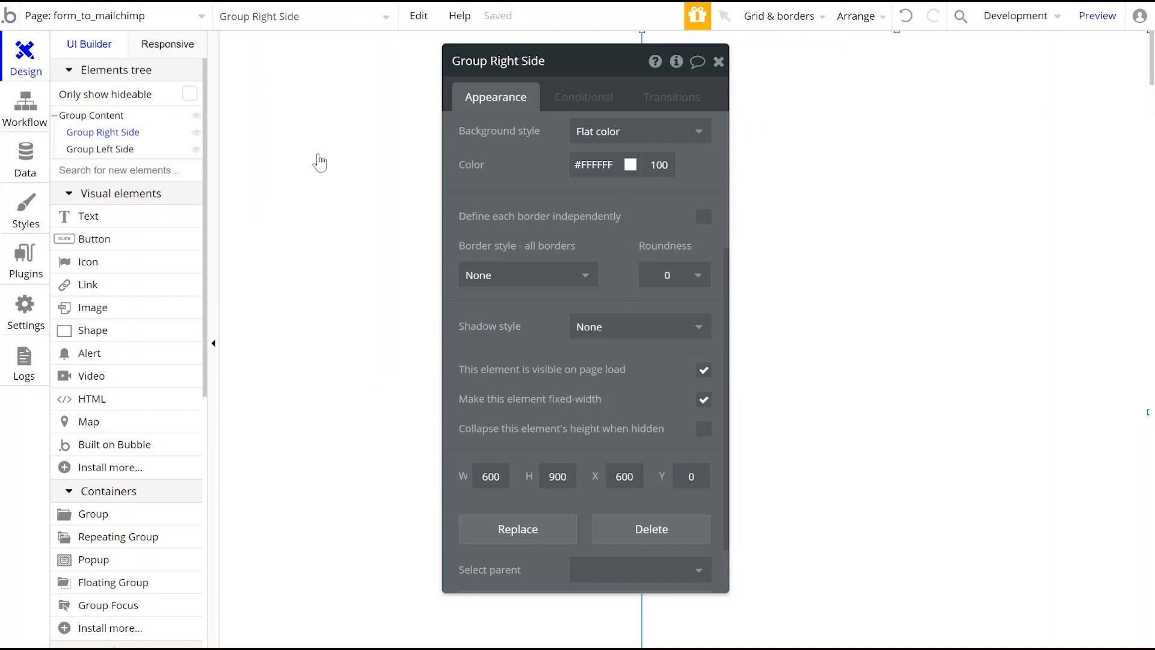
left_click(387, 199)
left_click(773, 196)
left_click(433, 195)
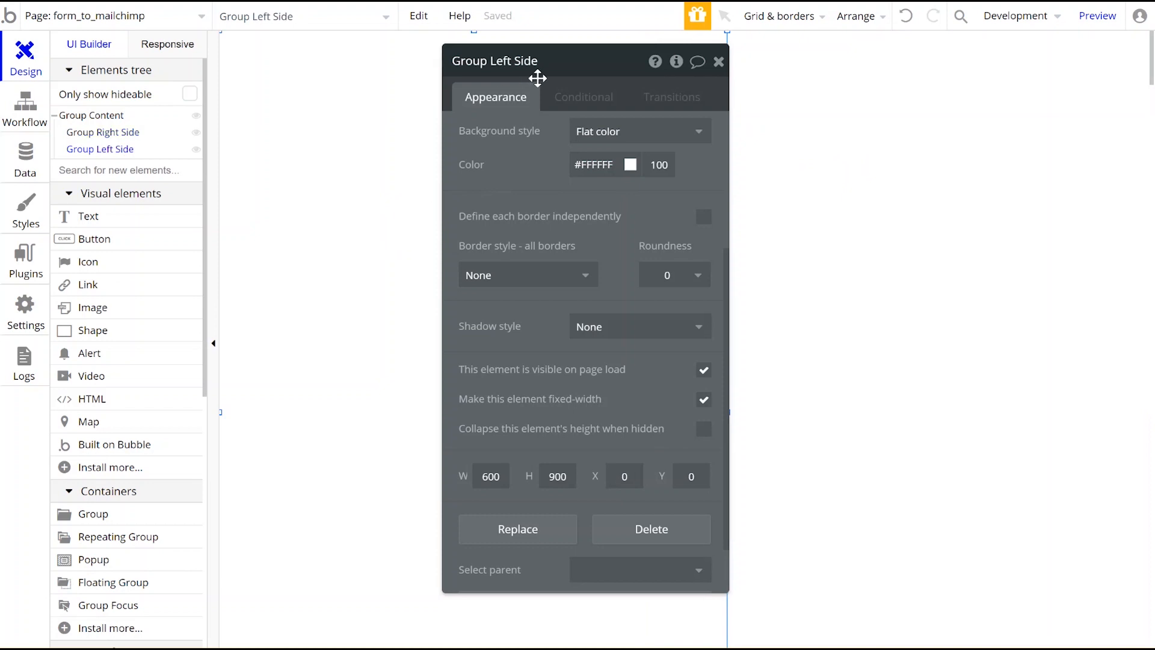
Step: Draw a shape about 236 by 442 in the upper part of Group Left Side, at about X 122, Y 63
left_click_drag(569, 81, 923, 92)
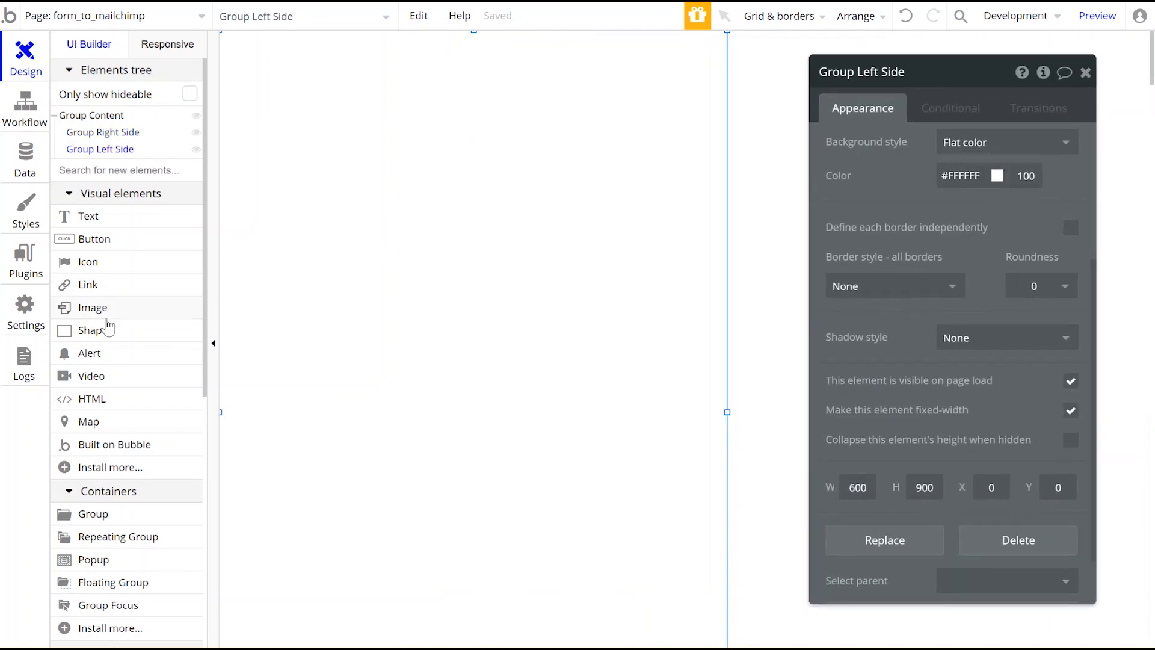
left_click(100, 340)
left_click_drag(323, 85, 522, 457)
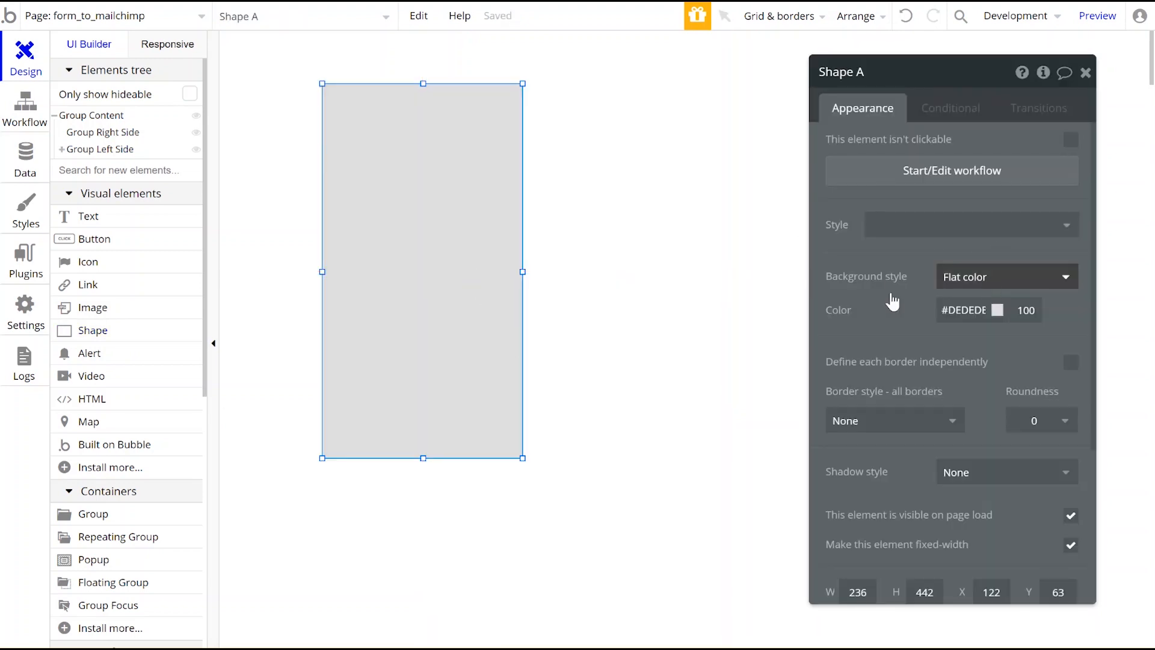
Step: Set the shape's background style to Image and upload the app-04 picture as its static image
left_click(971, 285)
left_click(964, 385)
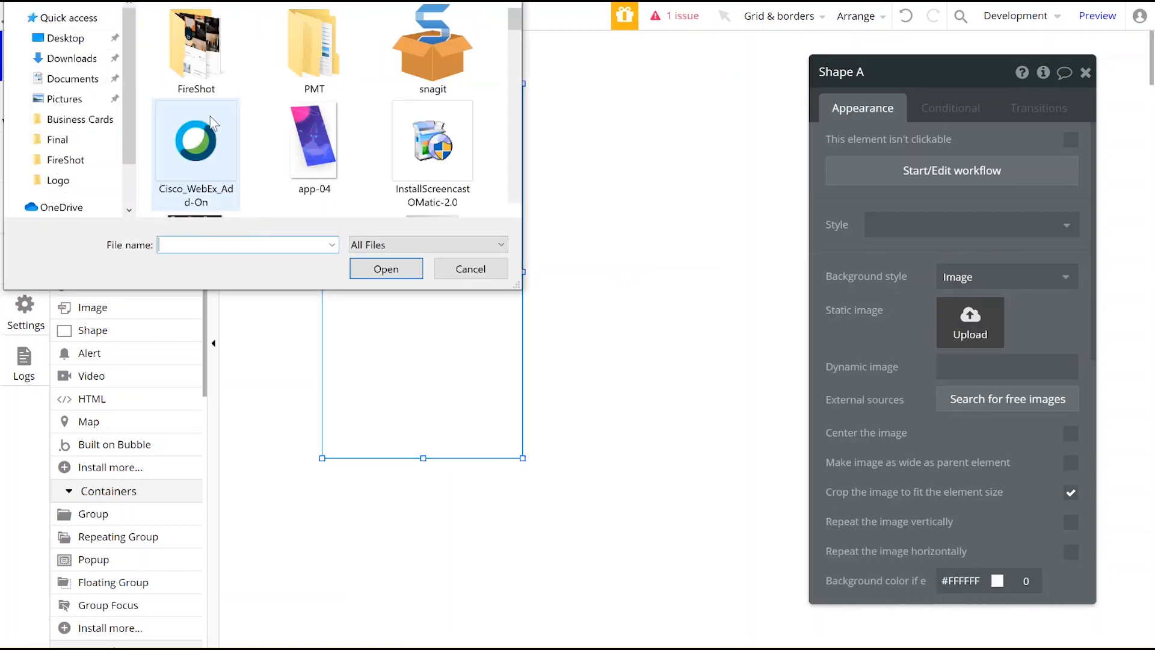
left_click(323, 146)
left_click(381, 270)
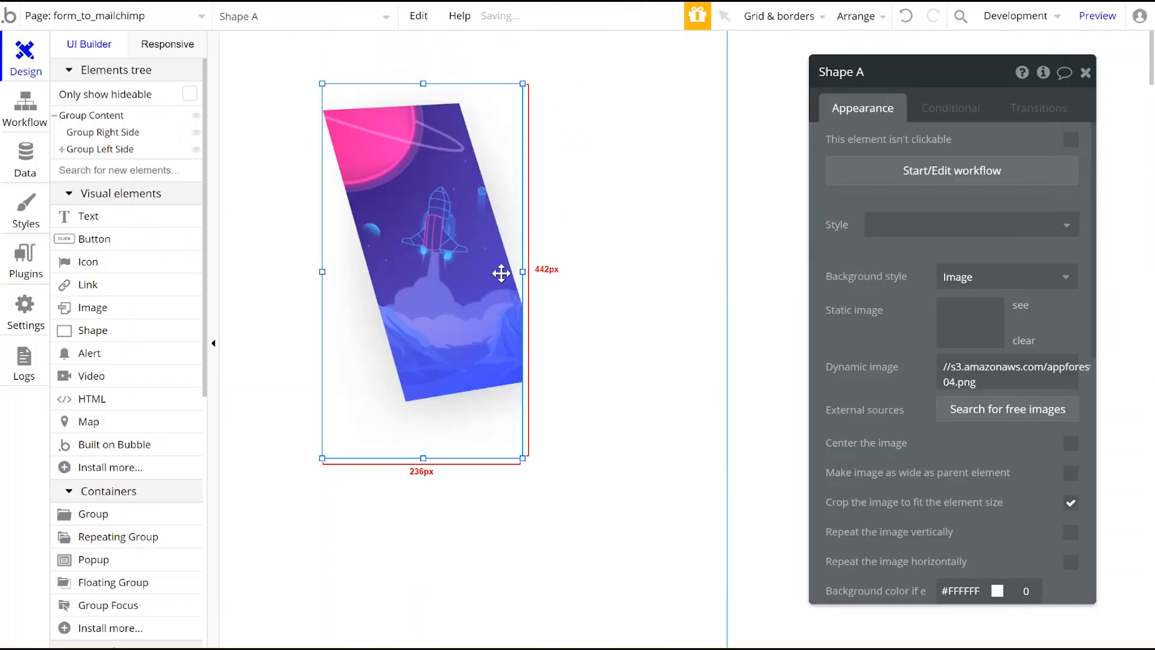
Step: Enlarge the rocket image shape to about 283 by 435 px and move it slightly upward
left_click_drag(520, 457, 564, 467)
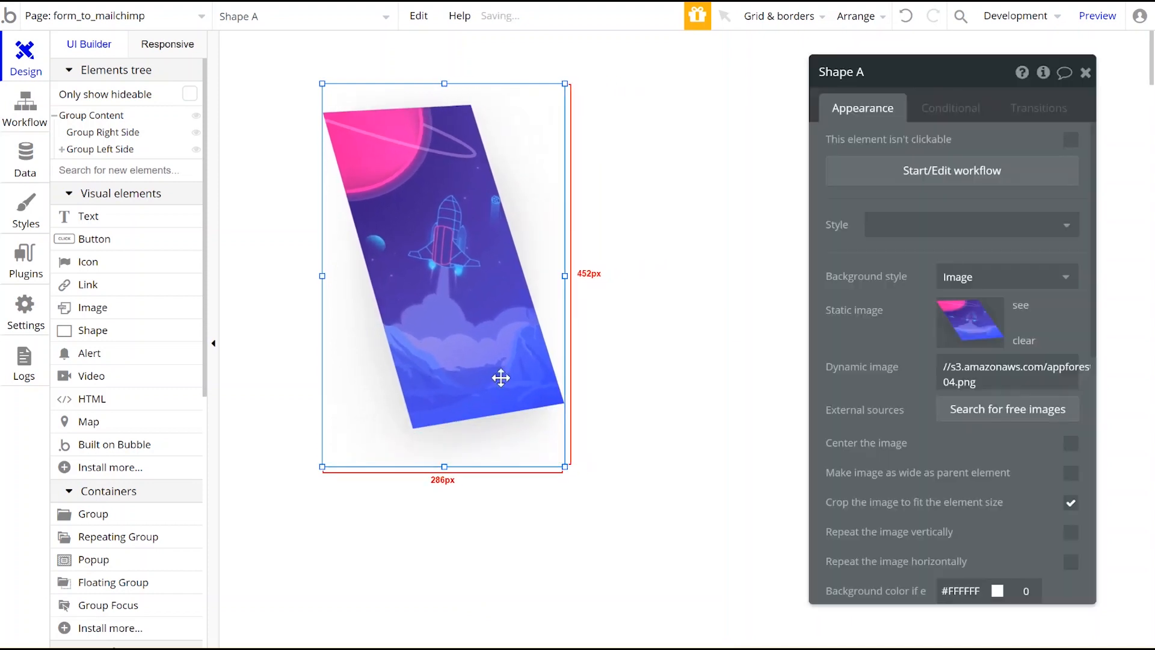
left_click_drag(501, 377, 500, 366)
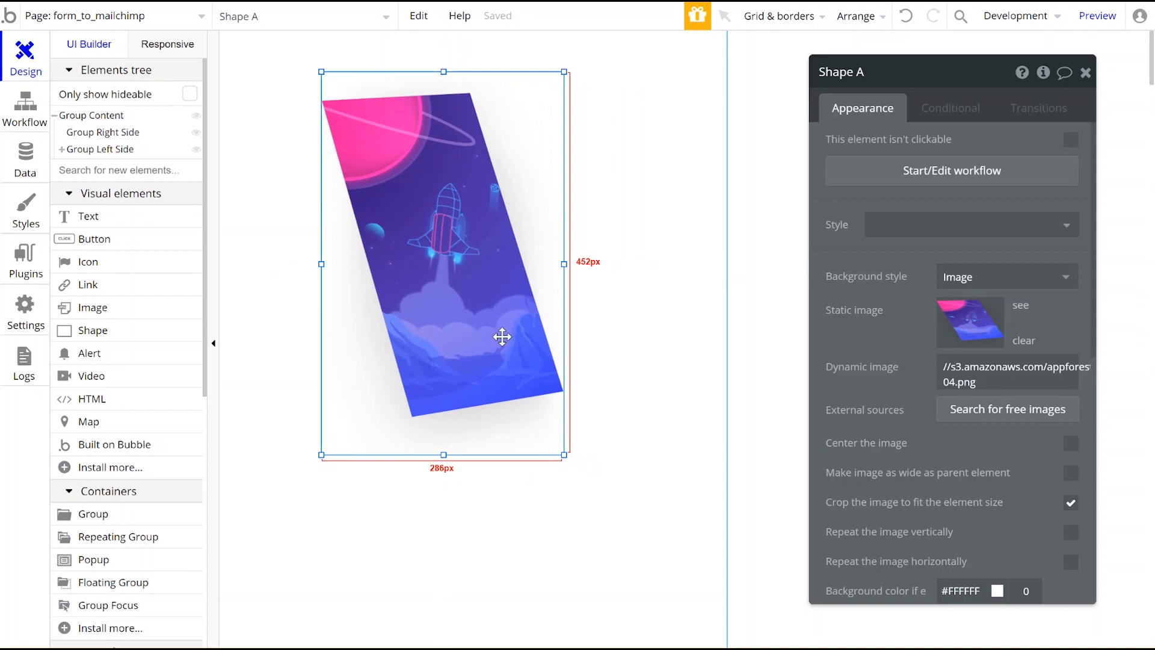
left_click_drag(563, 455, 561, 440)
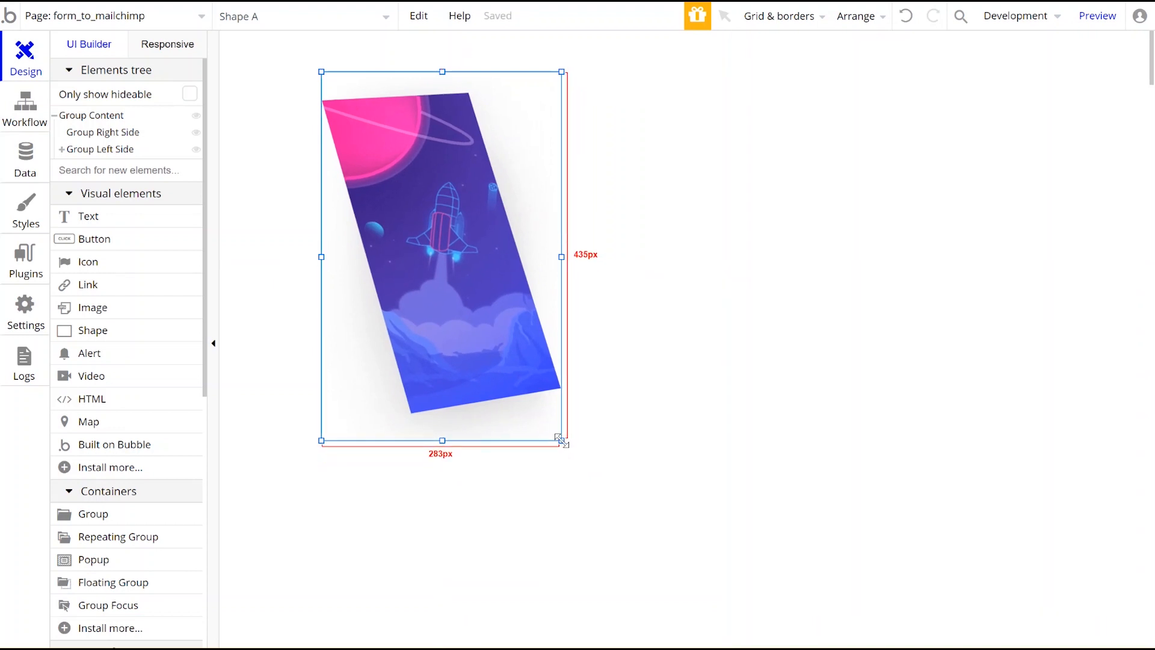
Step: Draw a text element about 429 px wide below the rocket image in Group Left Side
left_click(120, 216)
left_click_drag(294, 463, 657, 630)
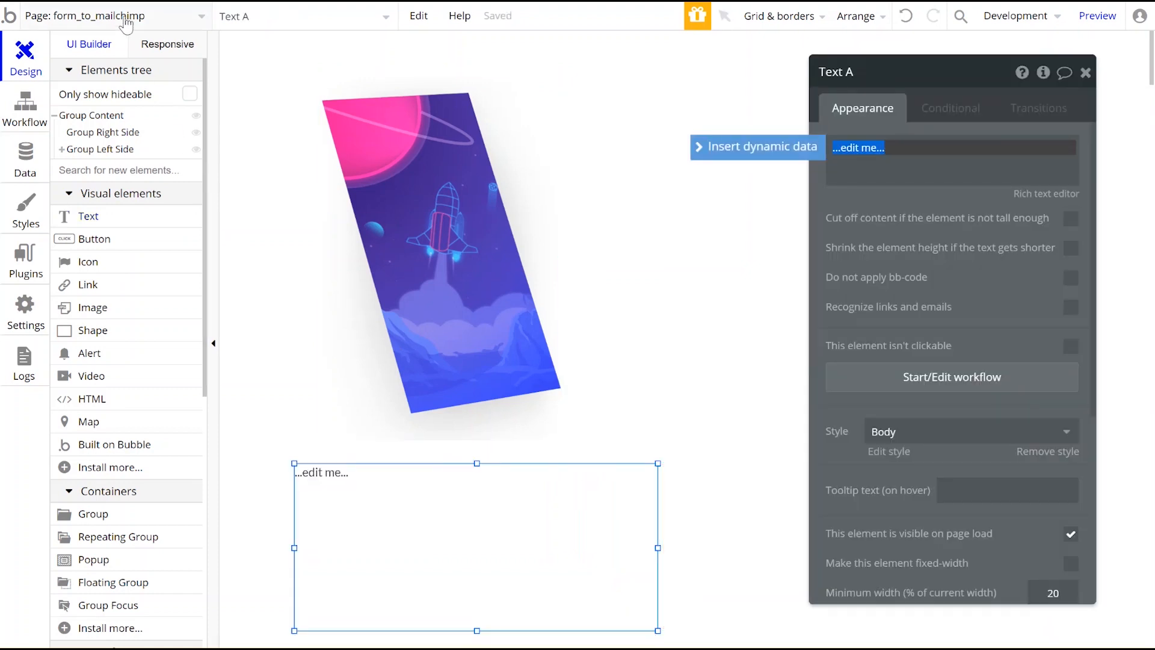
Step: Open the index page and copy the full formatted Lorem ipsum text from the text element below its image
left_click(126, 22)
left_click(106, 78)
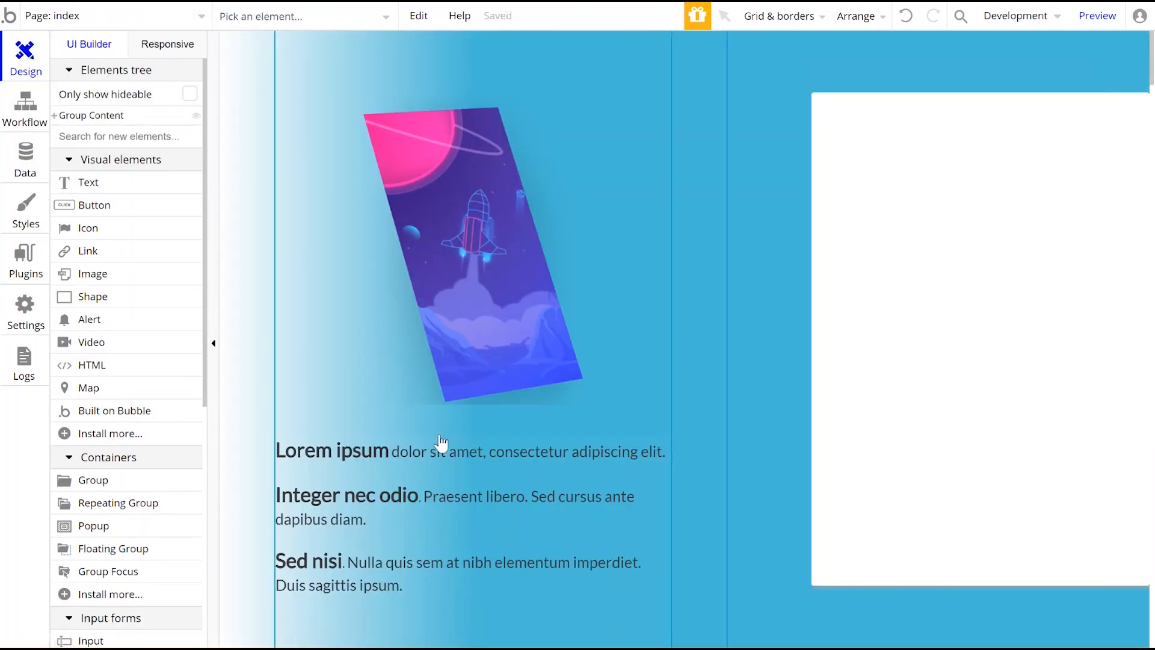
double_click(307, 463)
left_click(891, 280)
key("ctrl+a")
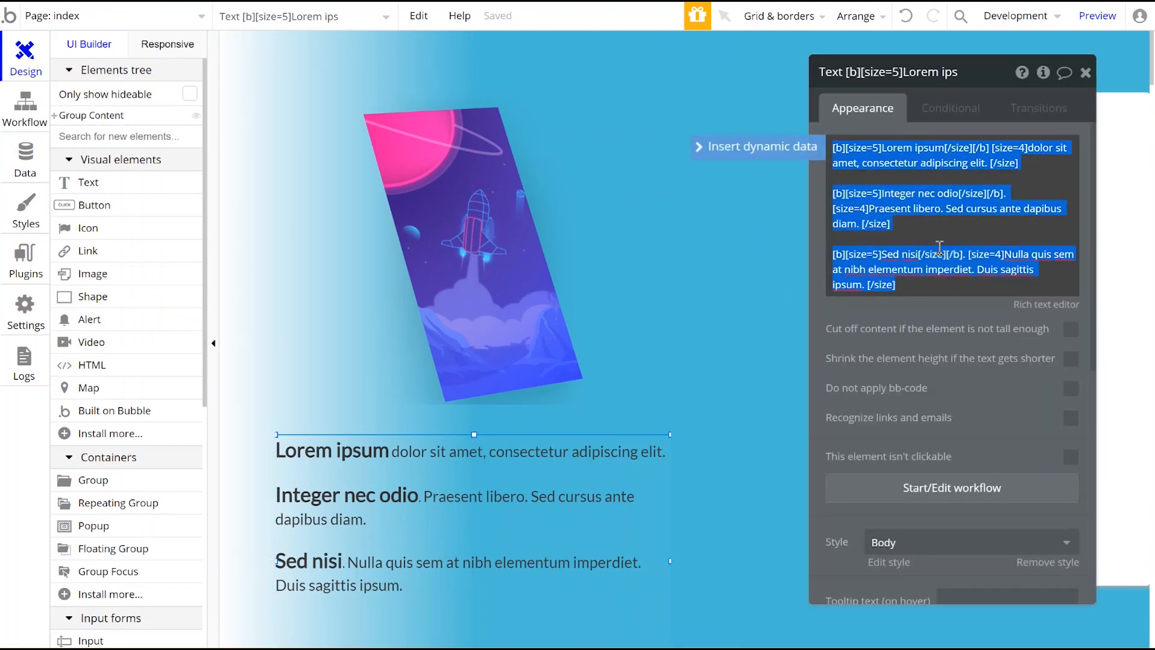
Step: Return to the form_to_mailchimp page and replace the placeholder in the new text element with the copied Lorem ipsum text
left_click(45, 18)
left_click(323, 72)
double_click(379, 482)
left_click(860, 160)
key("ctrl+a")
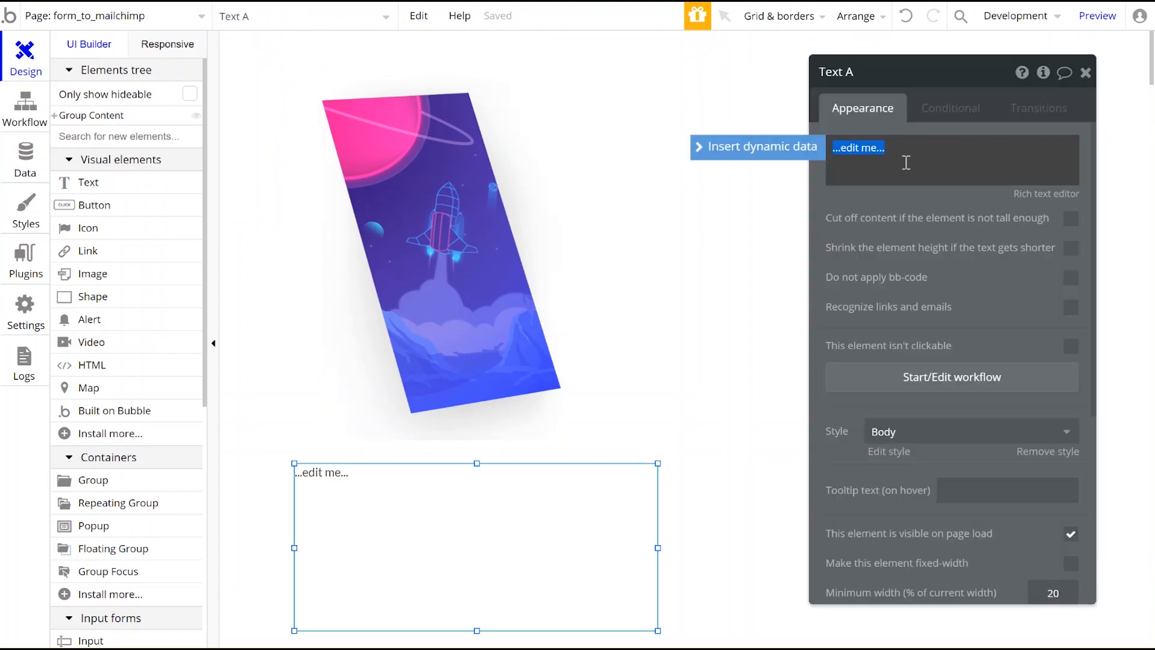
key("ctrl+v")
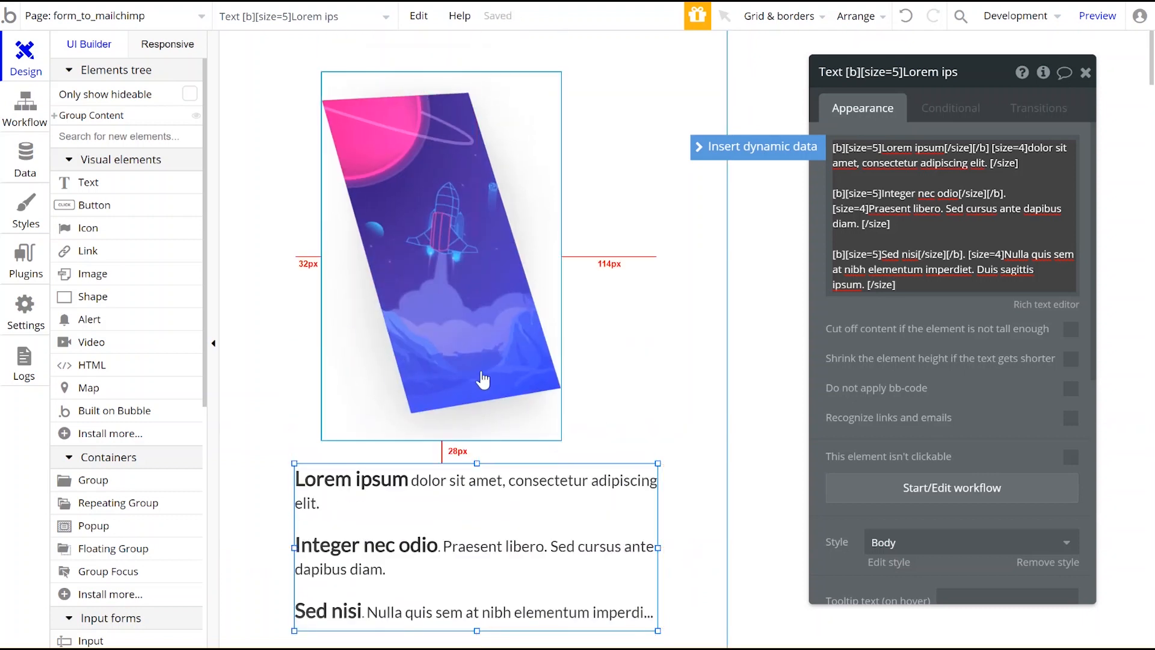
Step: Combine the rocket image shape and the Lorem ipsum text into one group
left_click(395, 419)
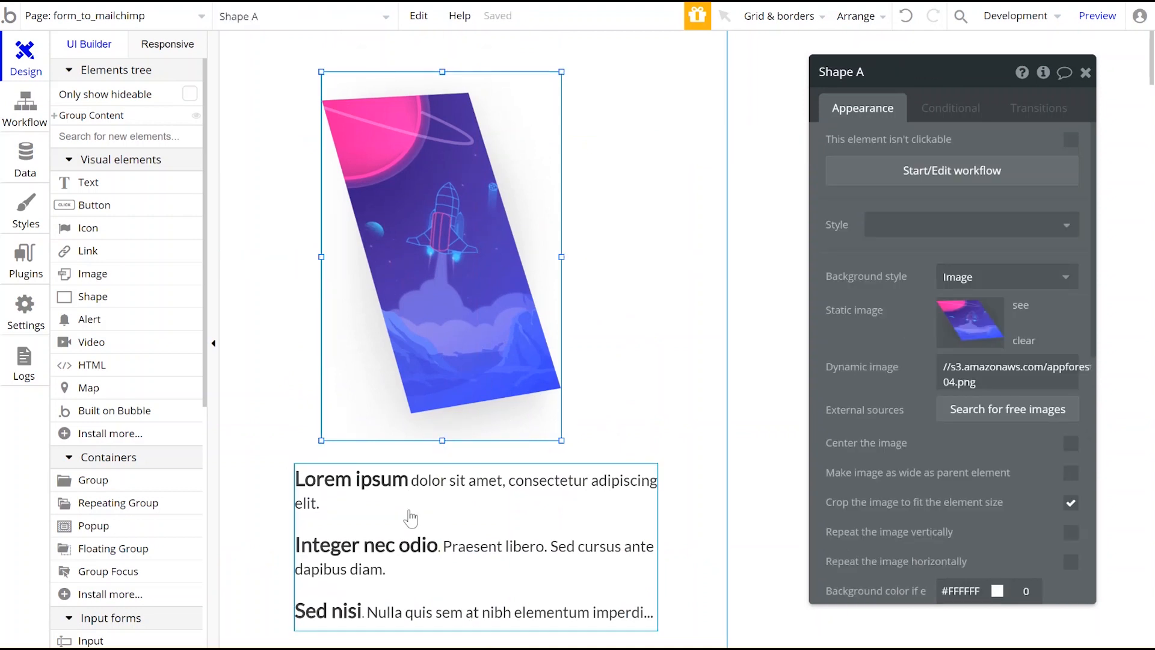
left_click(411, 517, "shift")
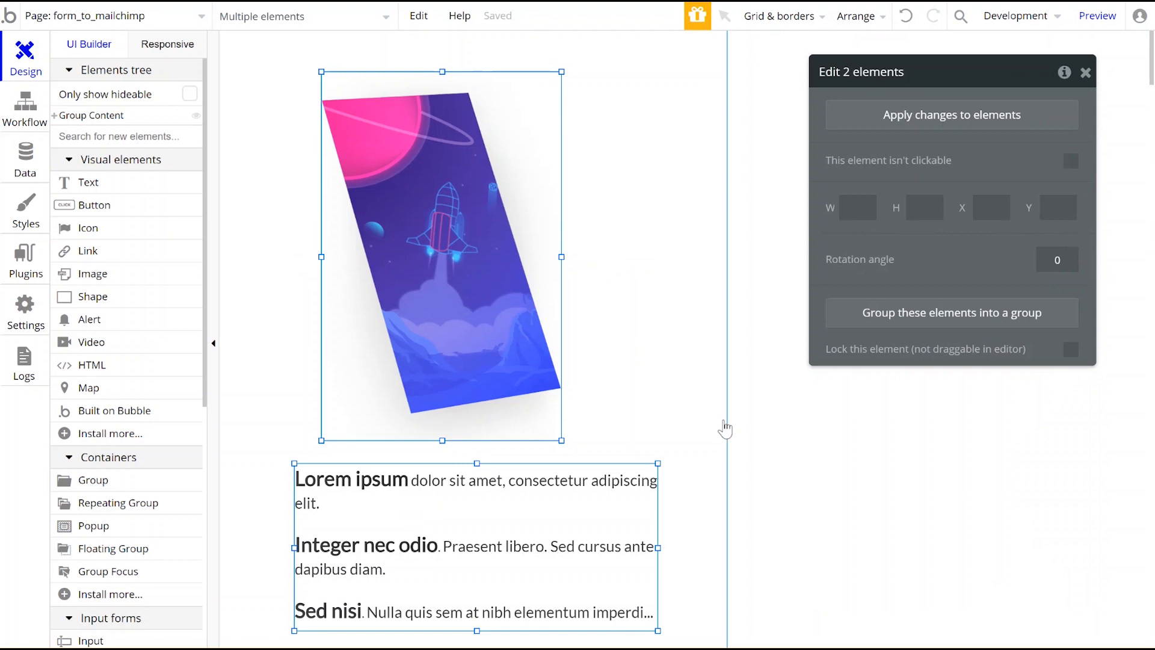
left_click(875, 324)
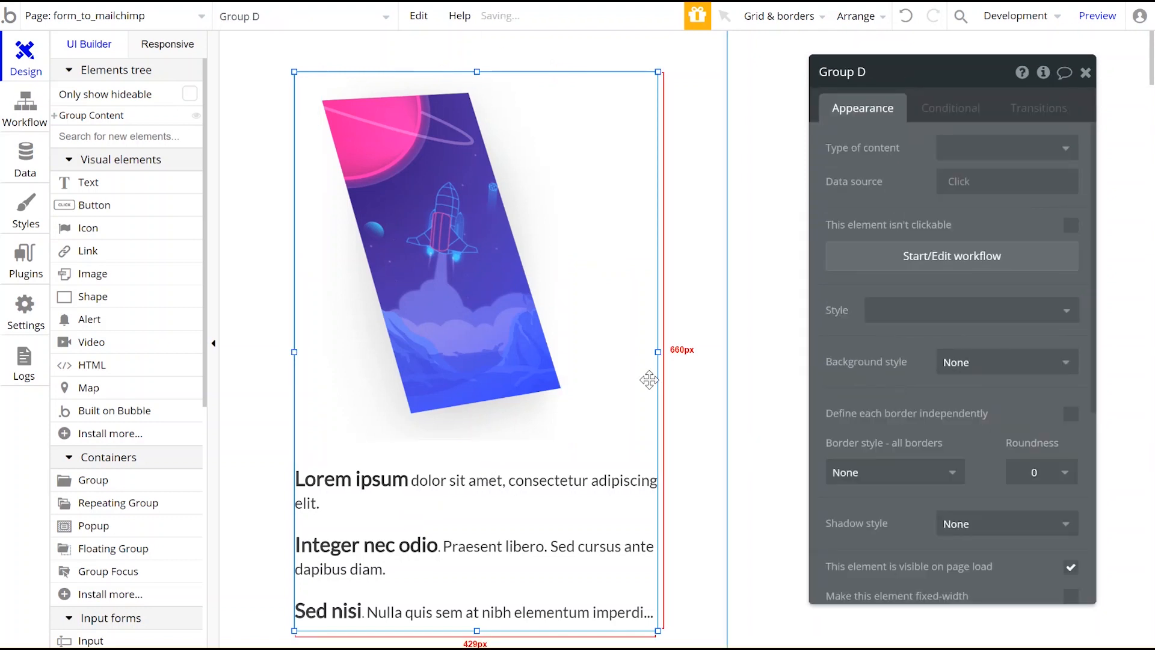
Step: Draw a group about 336 by 570 px in Group Right Side, named Group Form, with a flat #FFFFFF background
scroll(648, 379, "right", 3)
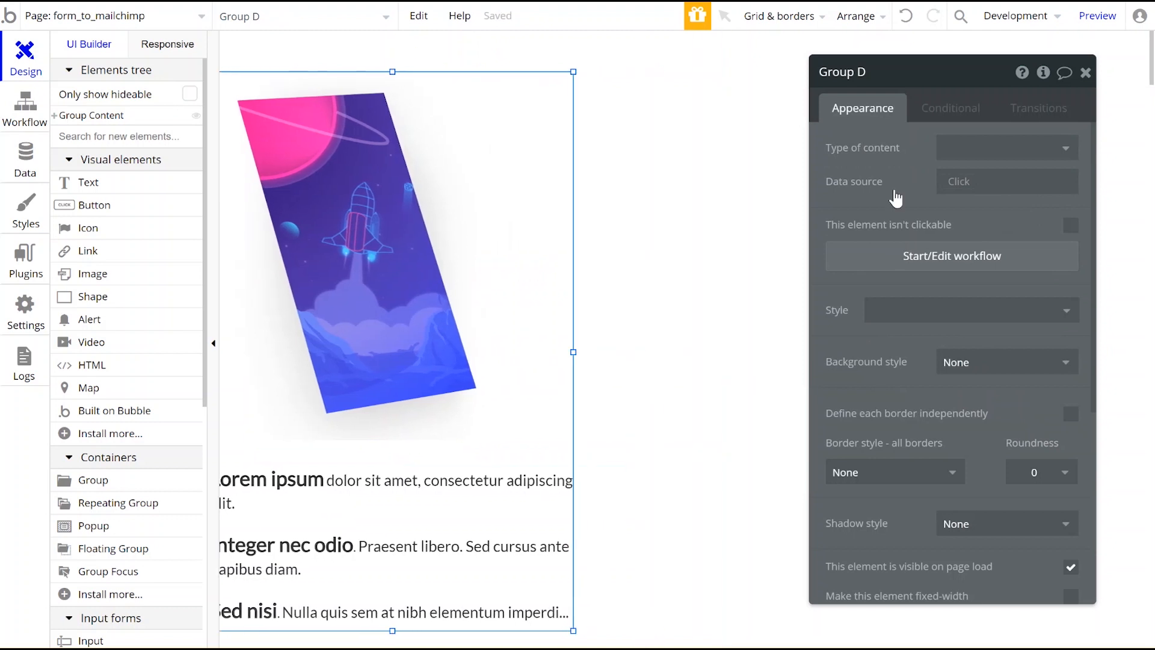
left_click_drag(954, 85, 412, 95)
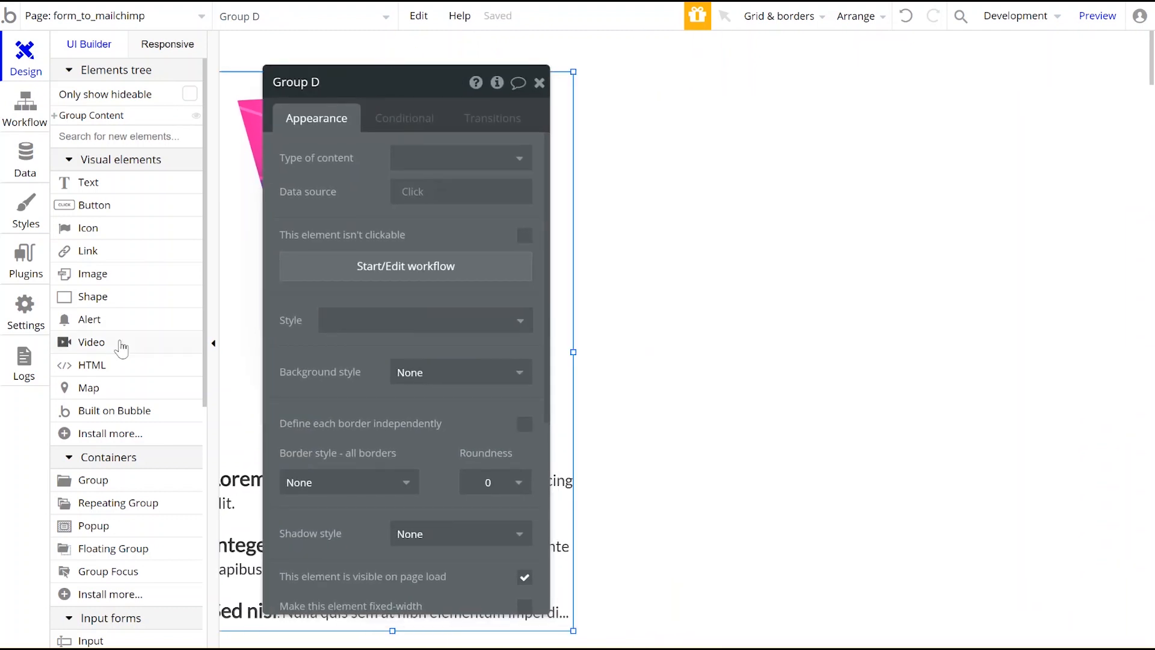
left_click(88, 484)
mouse_move(779, 132)
left_mouse_down()
mouse_move(1113, 550)
mouse_move(1063, 613)
left_mouse_up()
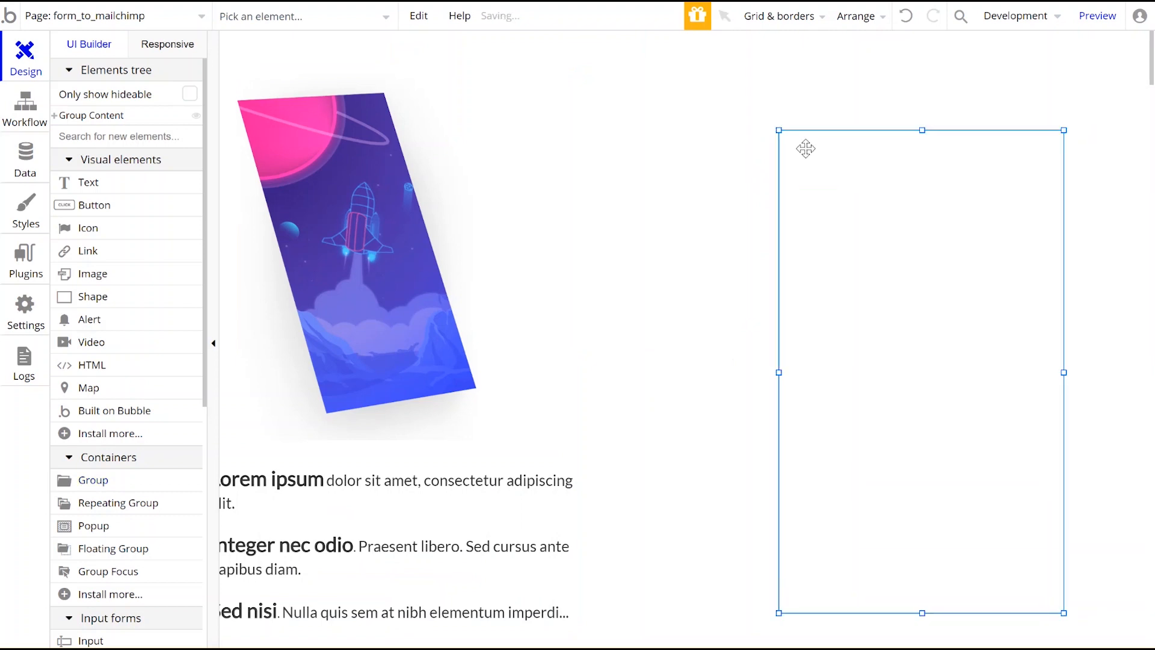
left_click_drag(893, 264, 919, 236)
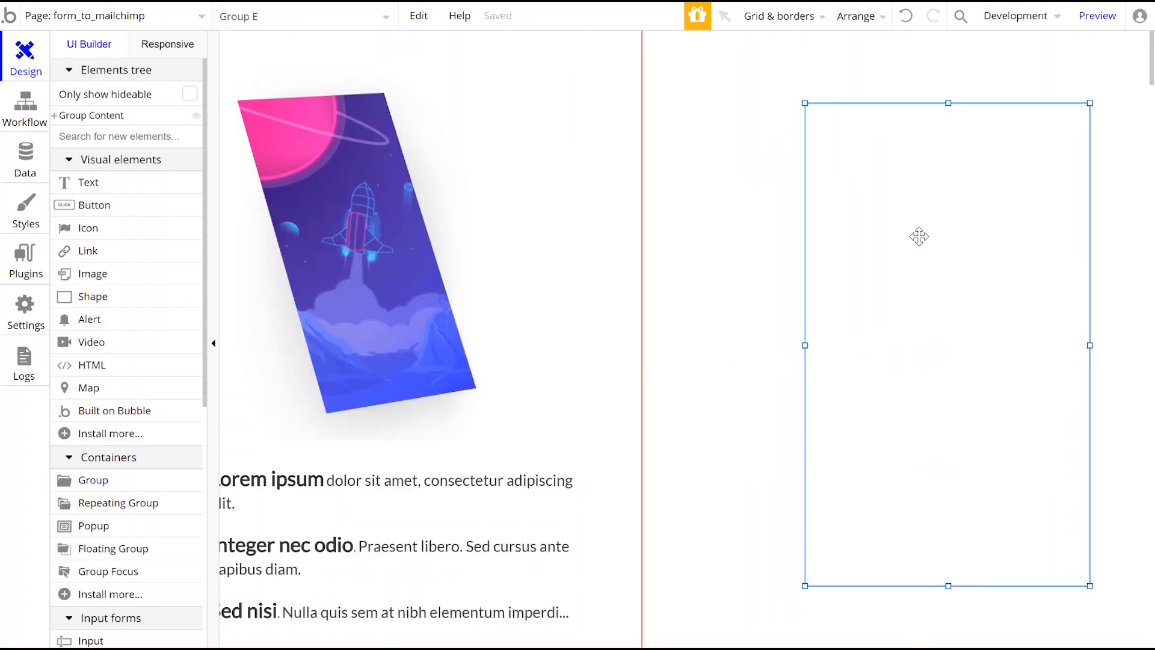
left_click(358, 82)
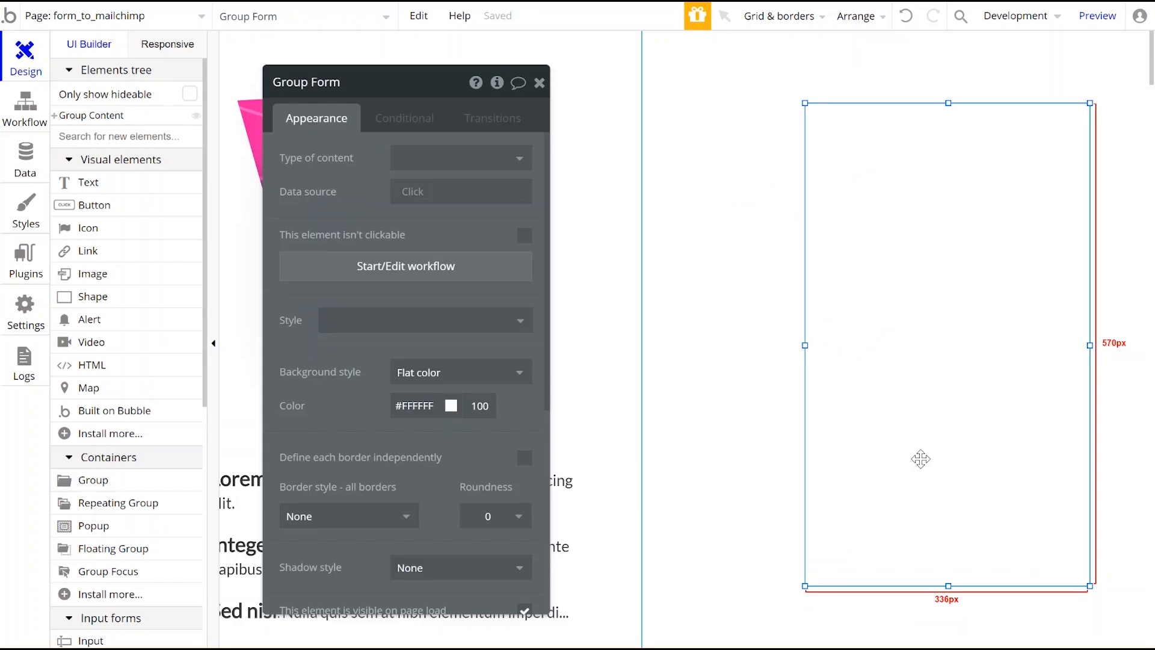
Step: Add a custom state named viewState of type number with default value 0 to Group Form
left_click(497, 83)
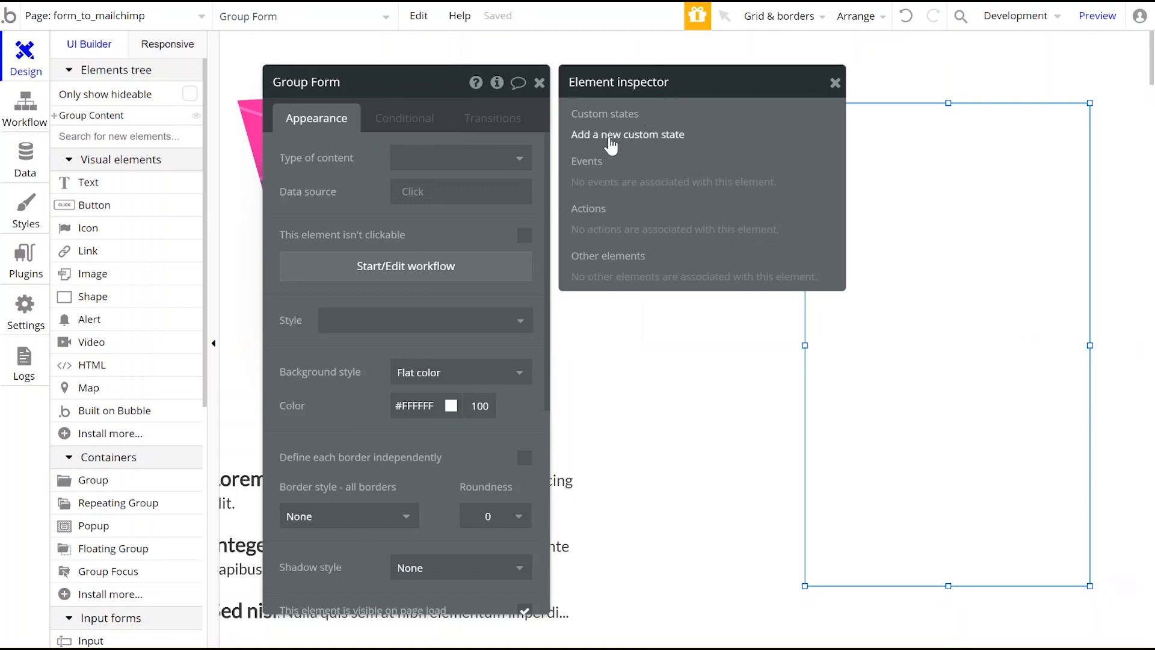
left_click(645, 137)
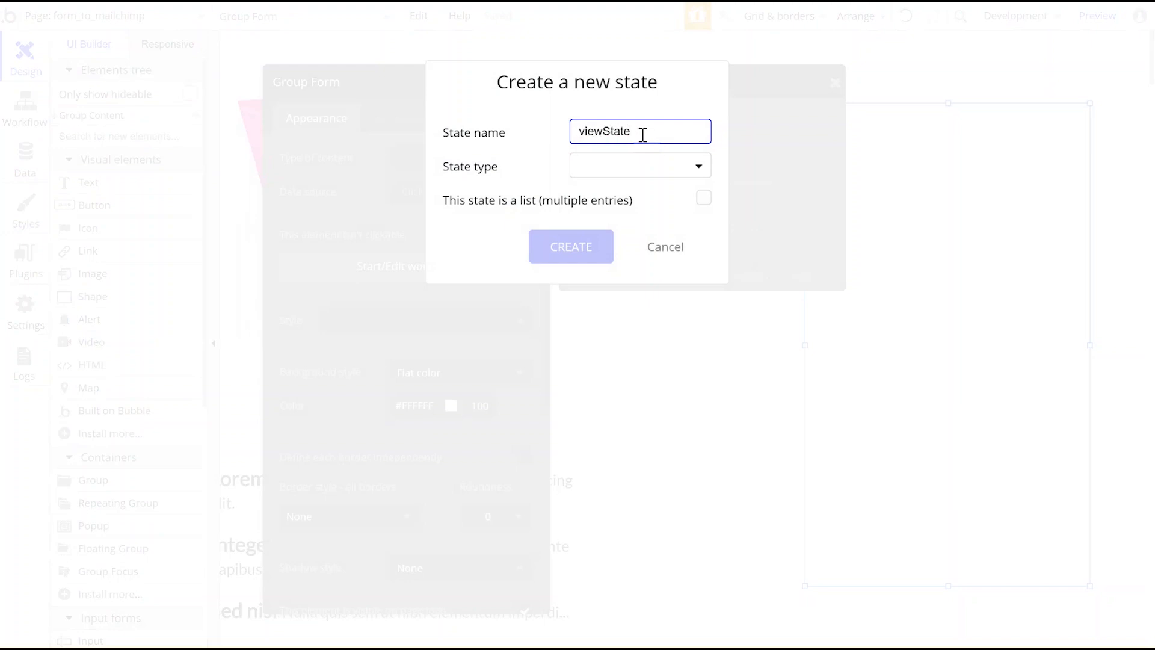
left_click(608, 173)
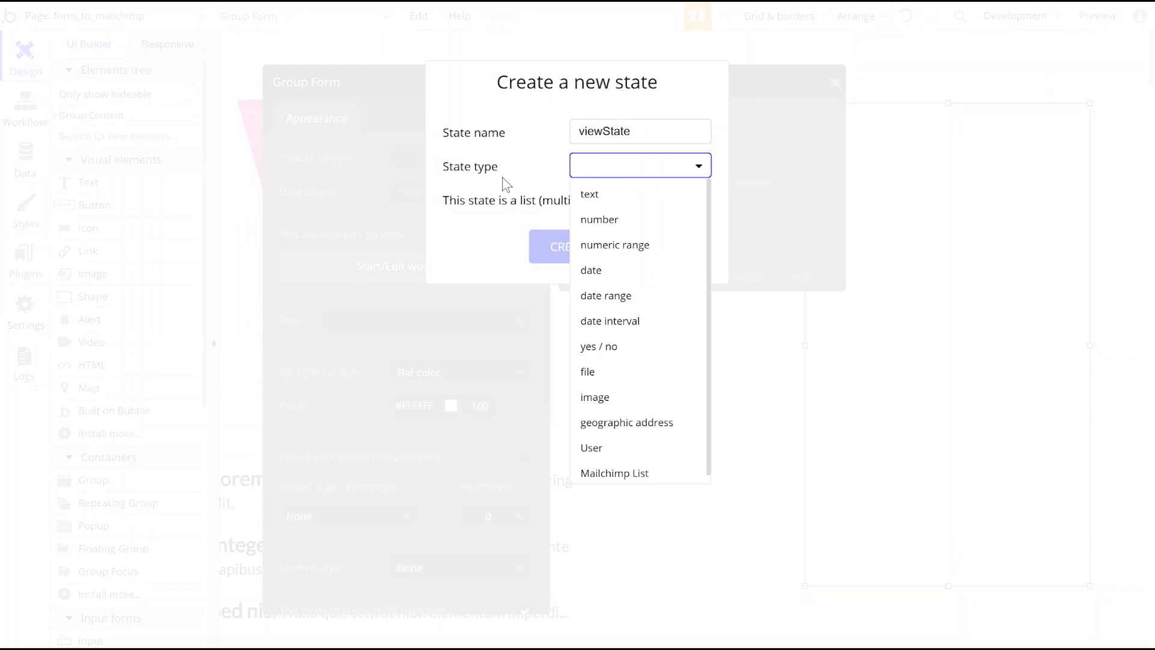
left_click(607, 225)
left_click(561, 247)
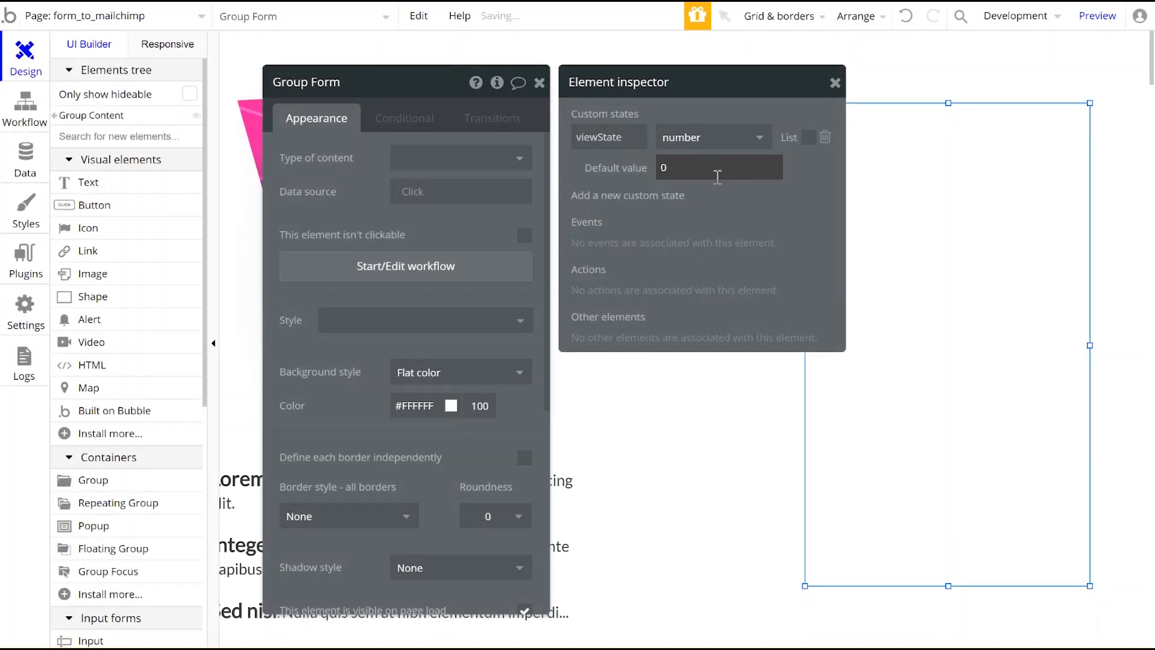
left_click(716, 199)
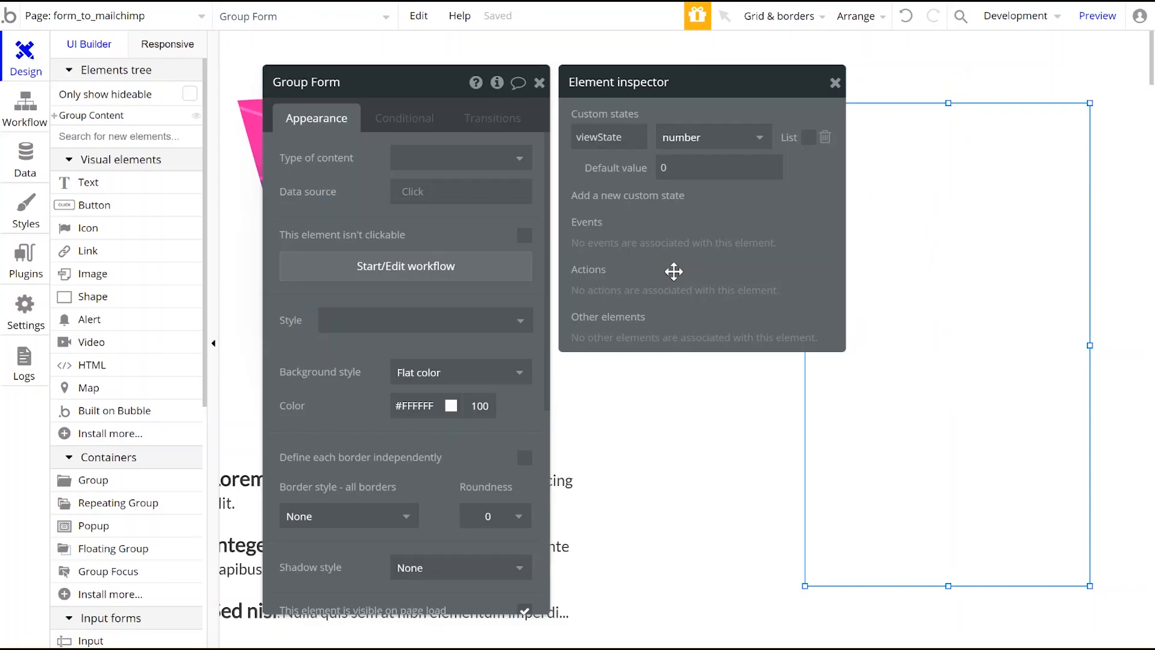
Step: Add a text label reading "Full Name*" about 170 by 36 px in the upper part of Group Form
left_click(84, 187)
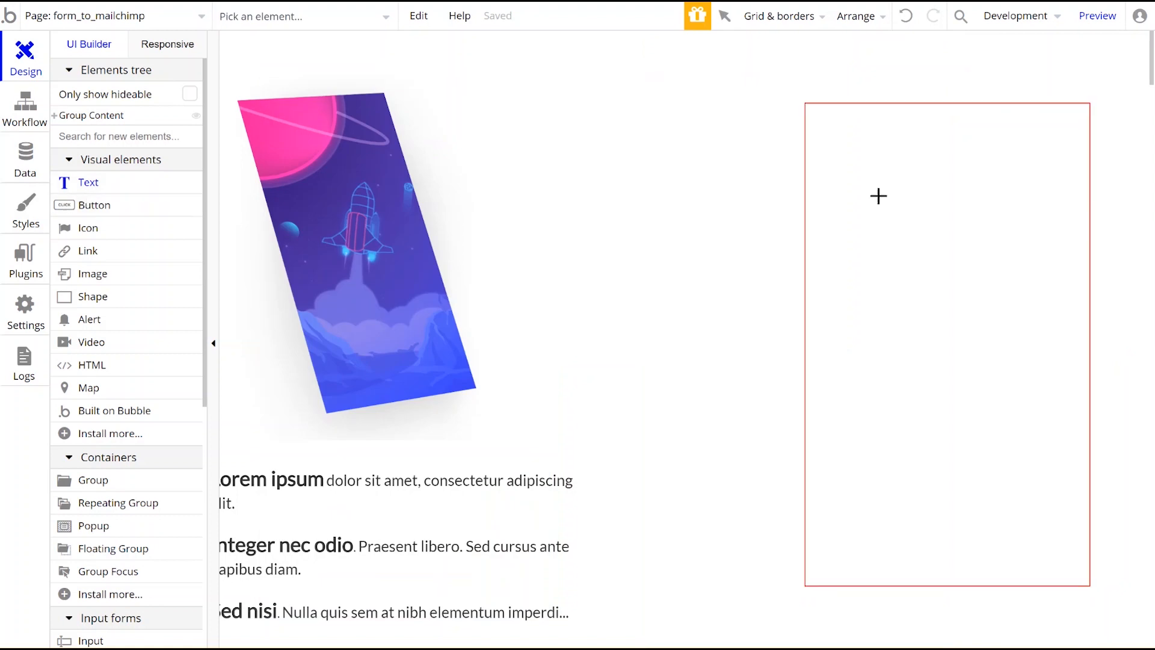
mouse_move(850, 147)
left_mouse_down()
mouse_move(1050, 177)
mouse_move(994, 162)
left_mouse_up()
left_click(389, 149)
type("Full Name*")
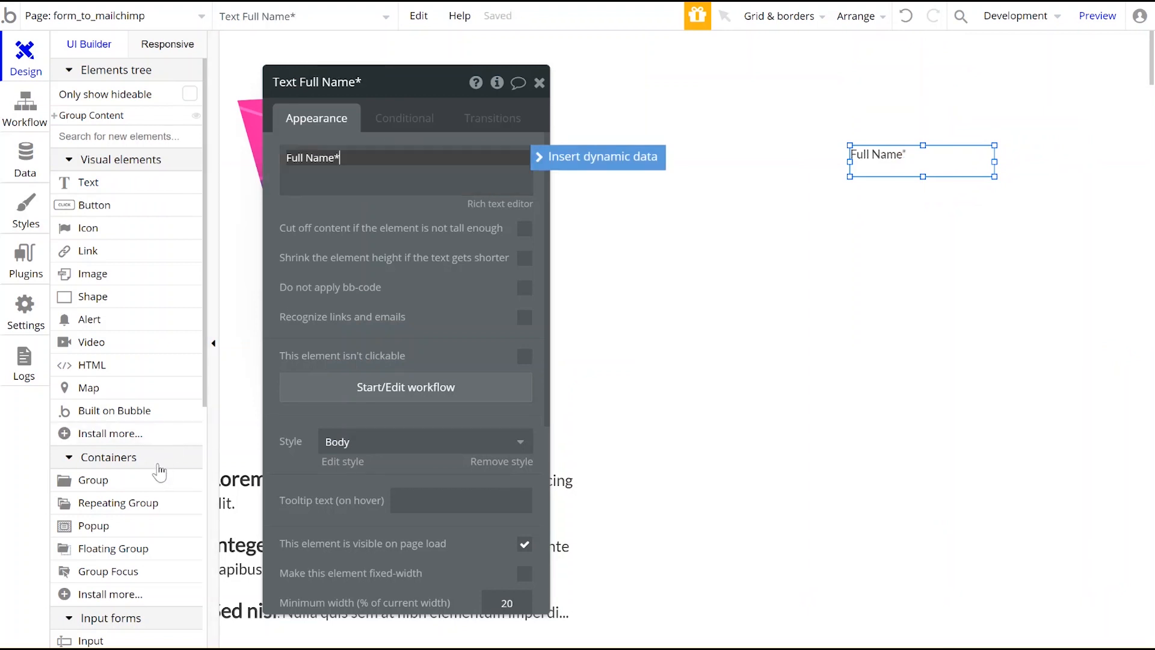
Step: Draw an input about 233 by 45 px directly below the Full Name* label and rename it Input Full Name
scroll(158, 477, "down", 4)
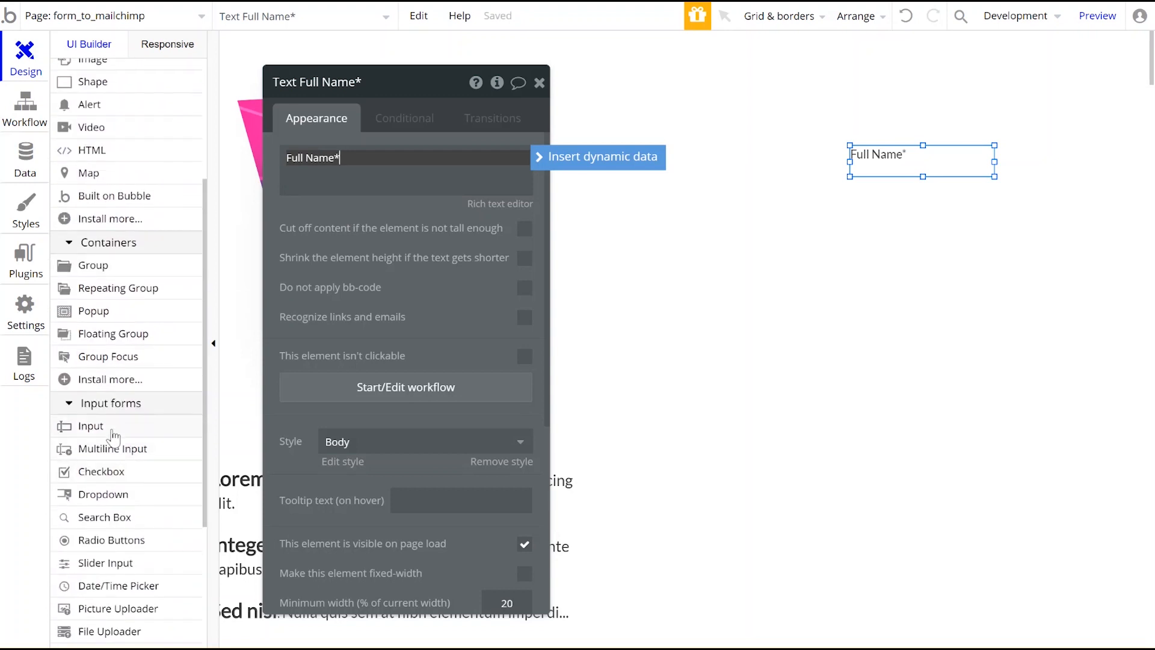
left_click(114, 431)
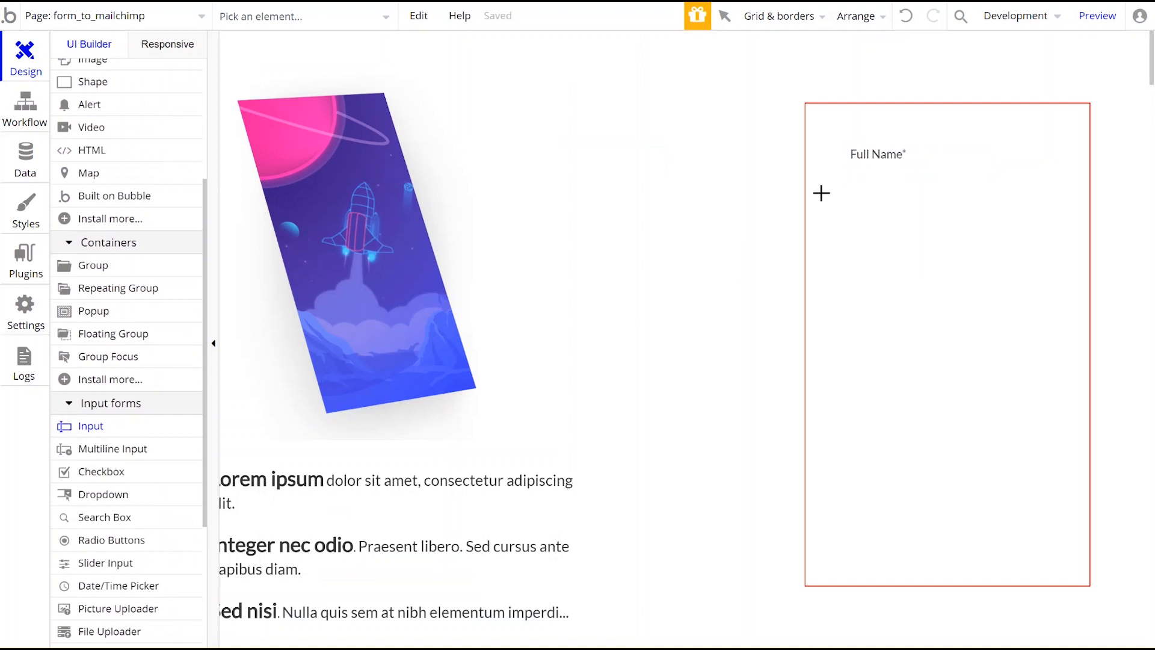
left_click_drag(846, 185, 1043, 223)
mouse_move(931, 200)
left_mouse_down()
mouse_move(936, 178)
mouse_move(935, 195)
left_mouse_up()
double_click(935, 195)
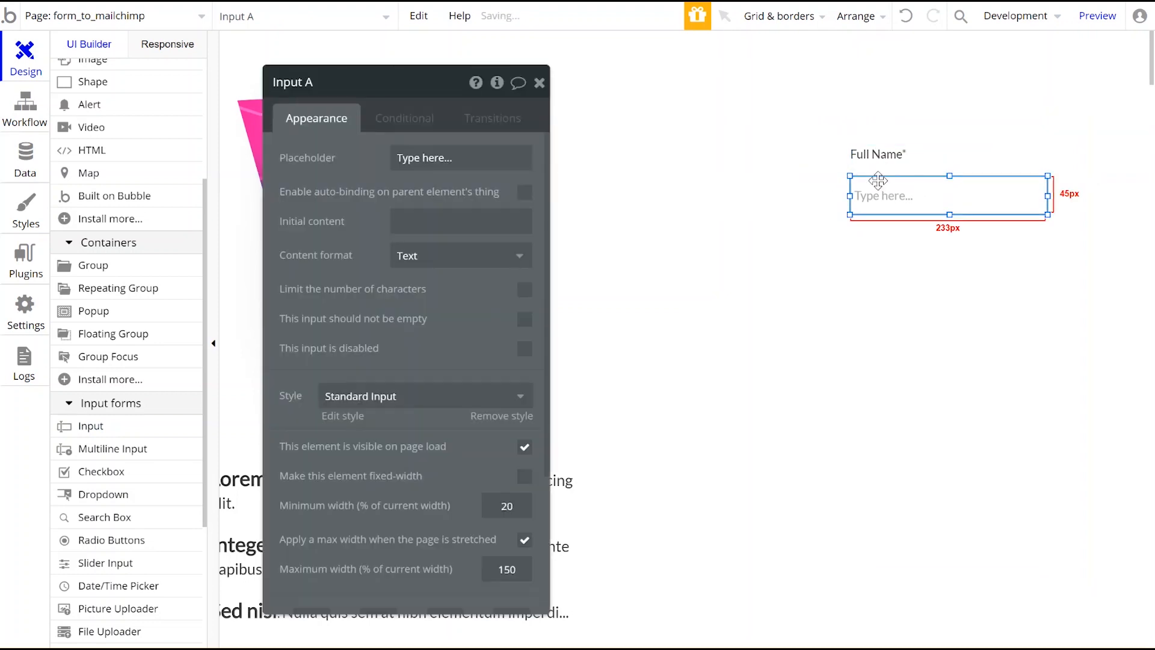
left_click(309, 82)
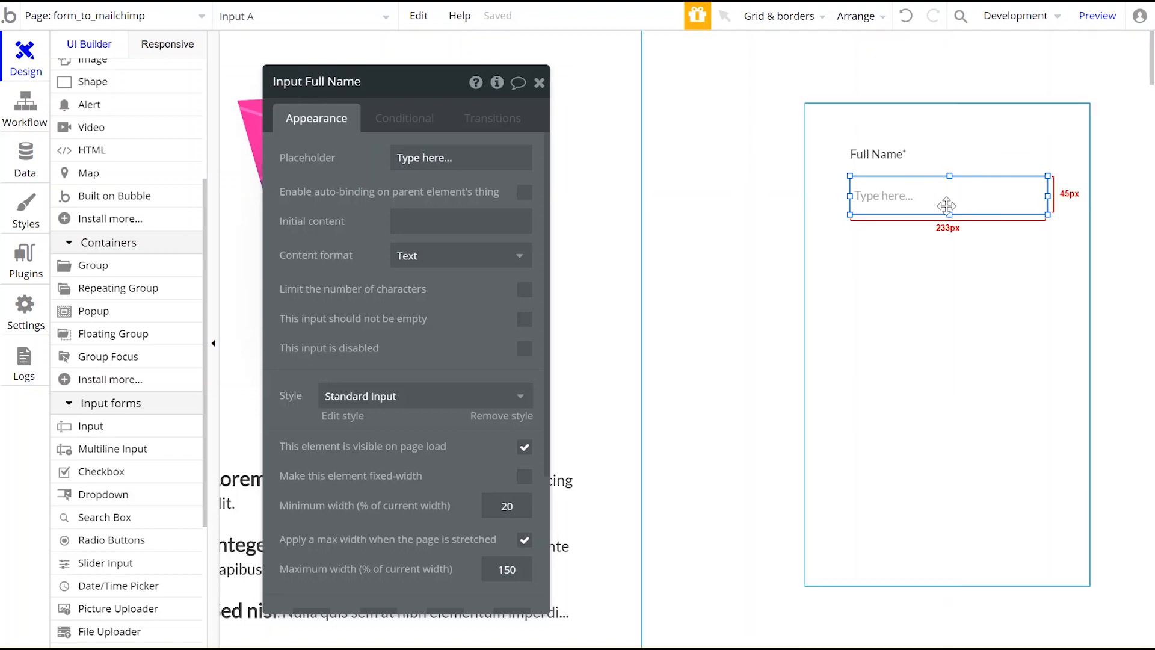
Step: Group the Full Name* label with its input and rename the group as Group Full Name
left_click(924, 161, "shift")
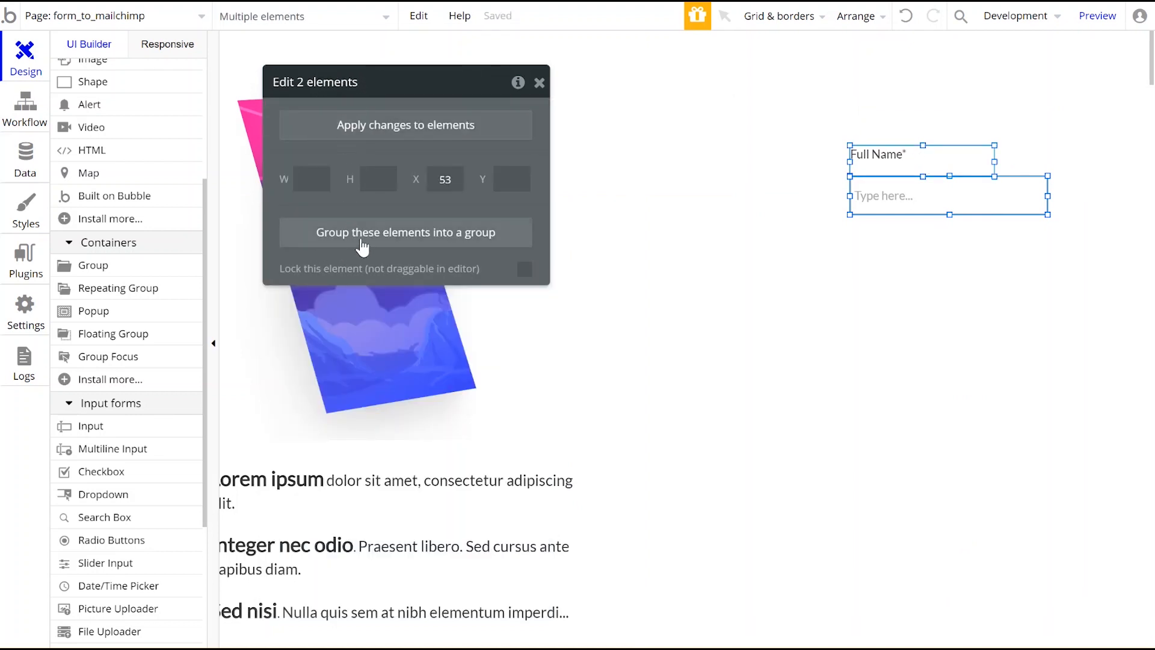
left_click(434, 242)
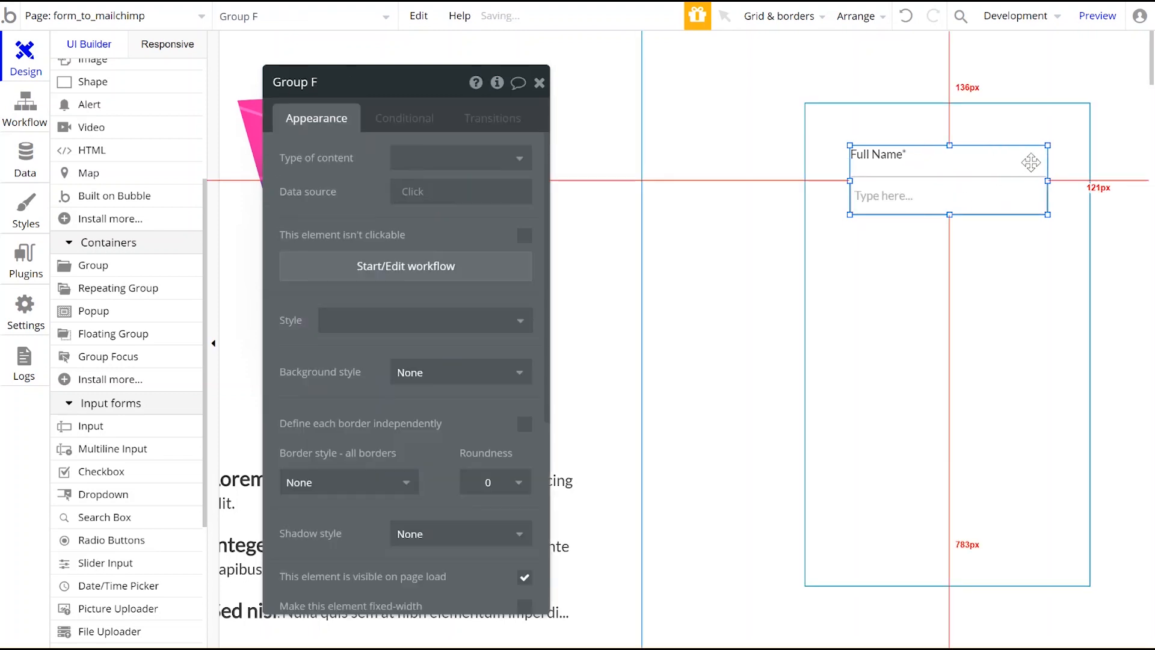
left_click(324, 89)
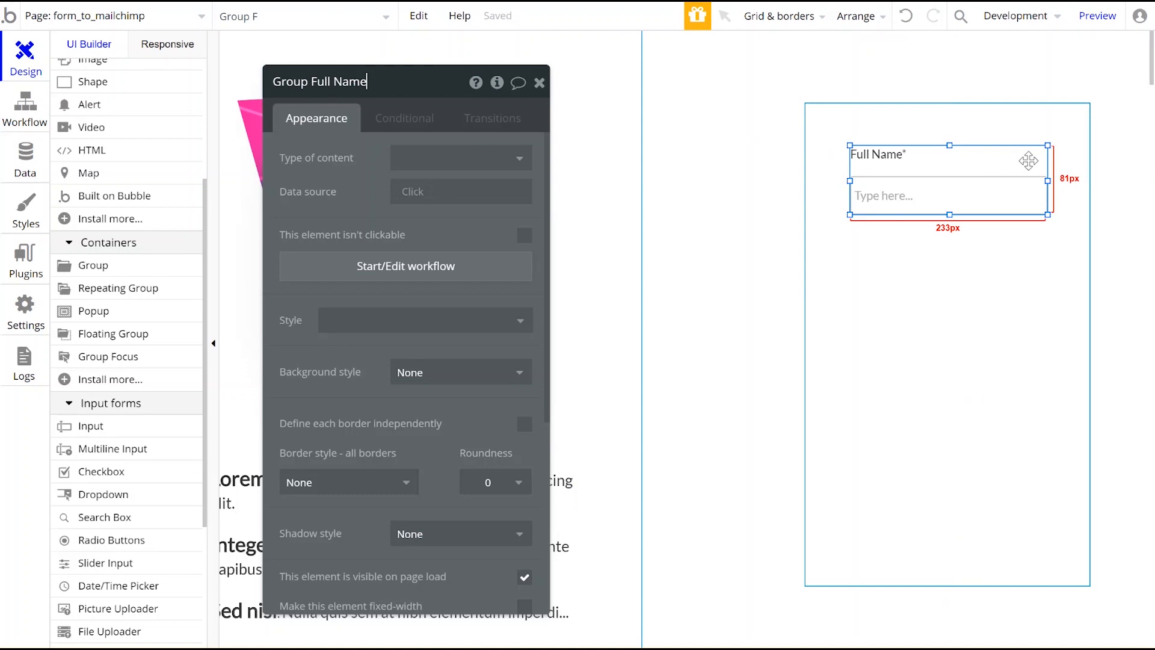
Step: Copy Group Full Name, paste it into Group Form and place the copy directly below the original
right_click(1030, 170)
left_click(1014, 304)
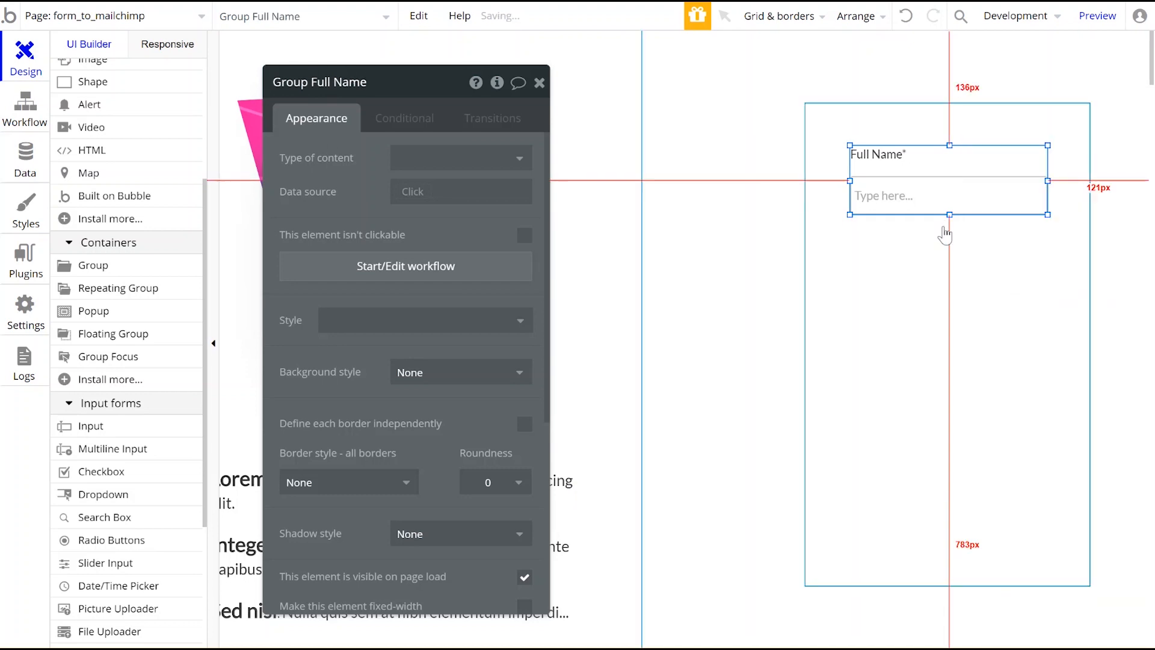
right_click(945, 235)
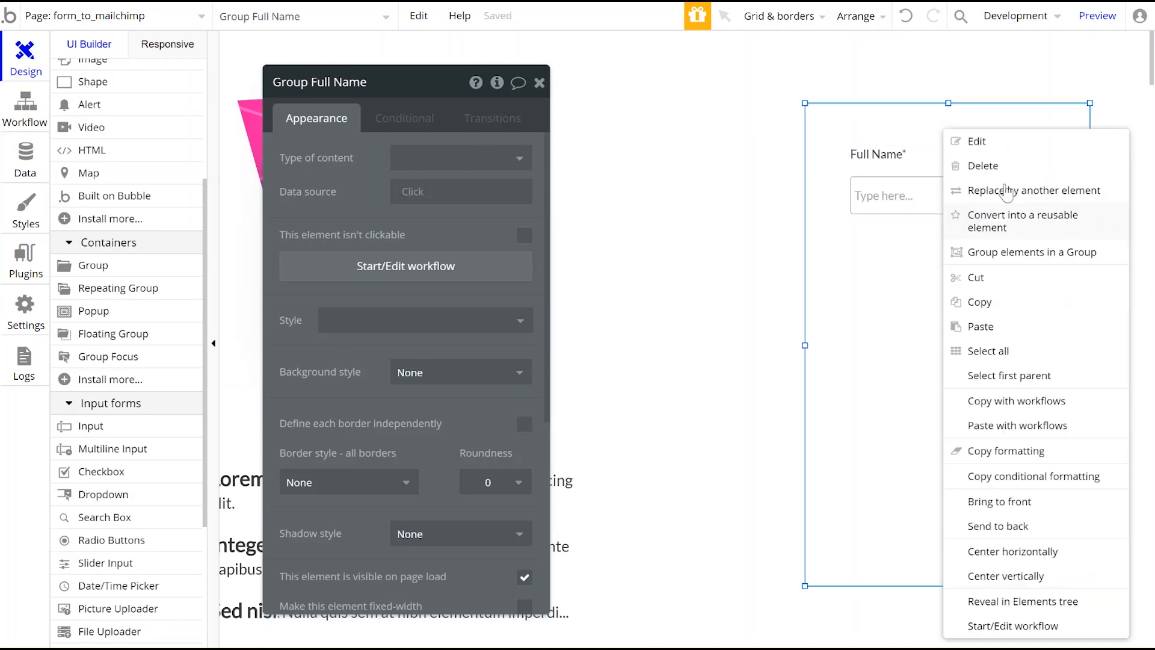
left_click(981, 328)
left_click(1046, 171)
left_click_drag(1043, 172, 1039, 246)
Step: Change the label in the copied group to "Email*" and rename the input below it as Input Email
left_click(876, 242)
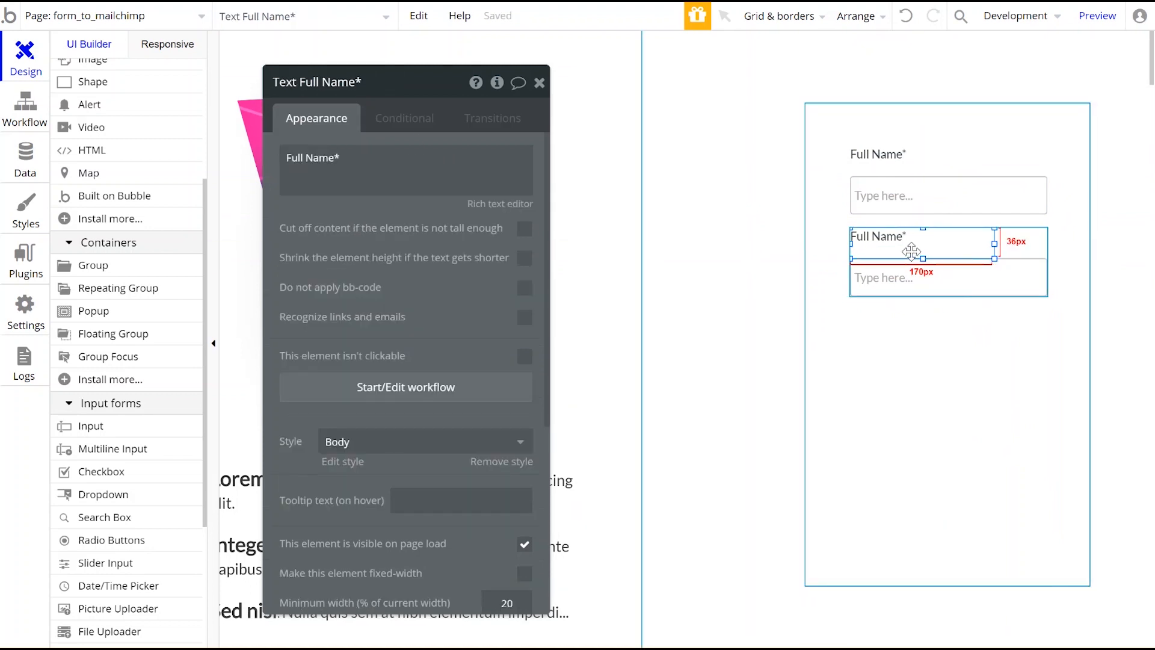
double_click(892, 251)
type("E")
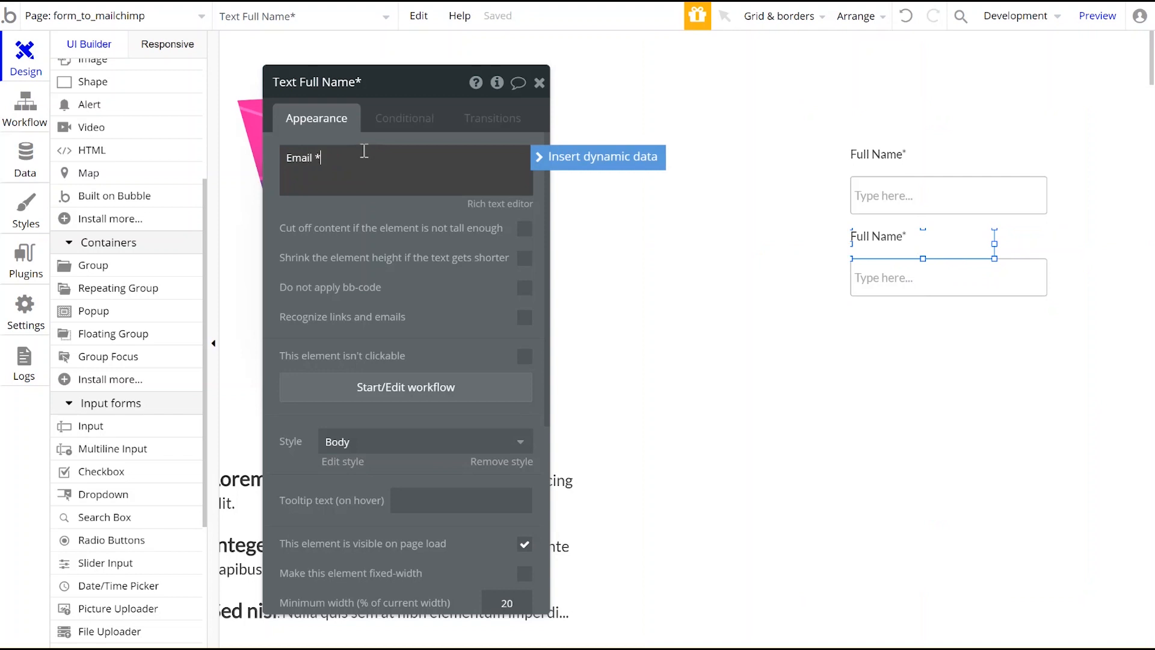
type("mail *")
key("BackSpace")
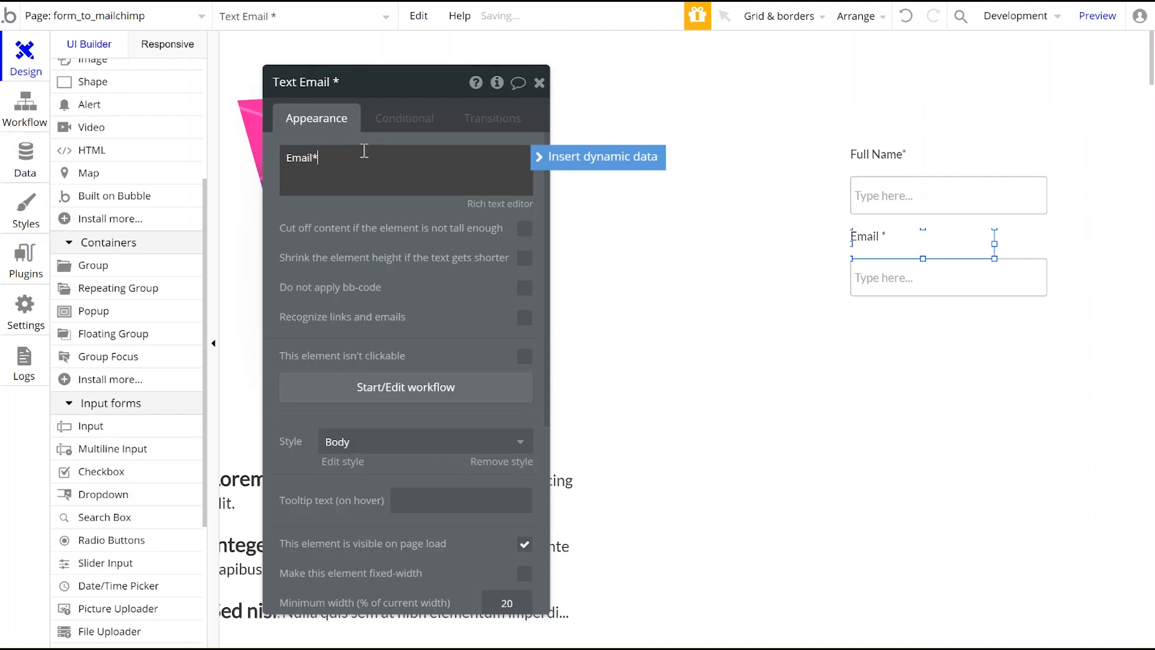
left_click(866, 278)
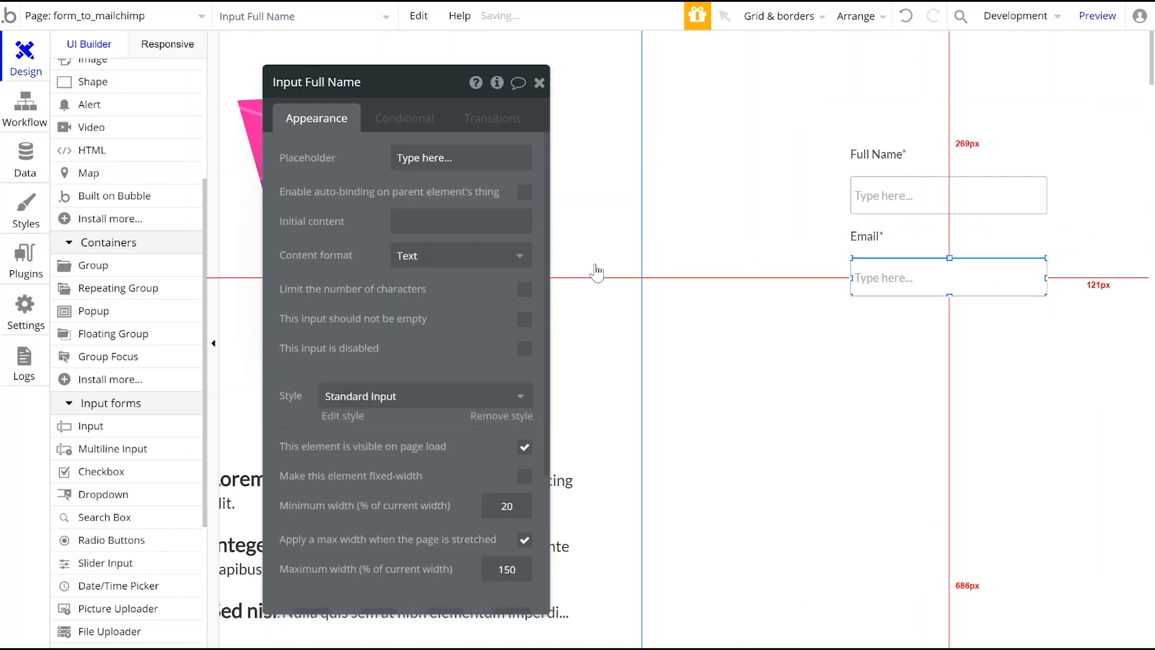
left_click(440, 91)
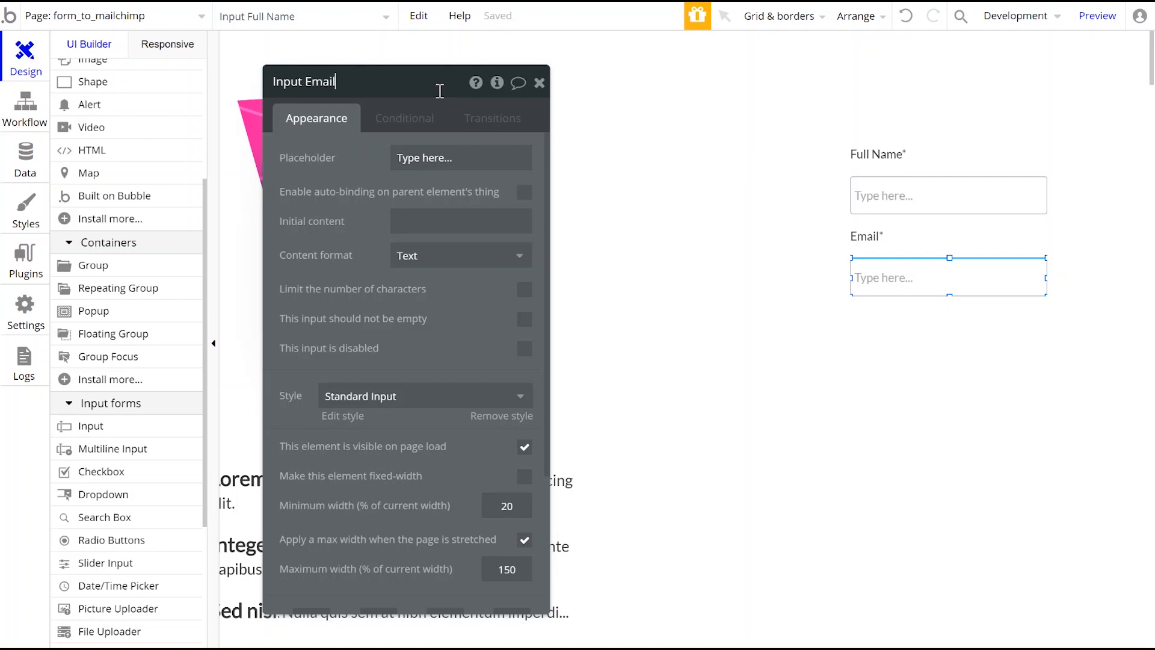
Step: Set the Full Name and Email inputs to not be empty, and set the Email input's content format to Email
left_click(902, 201)
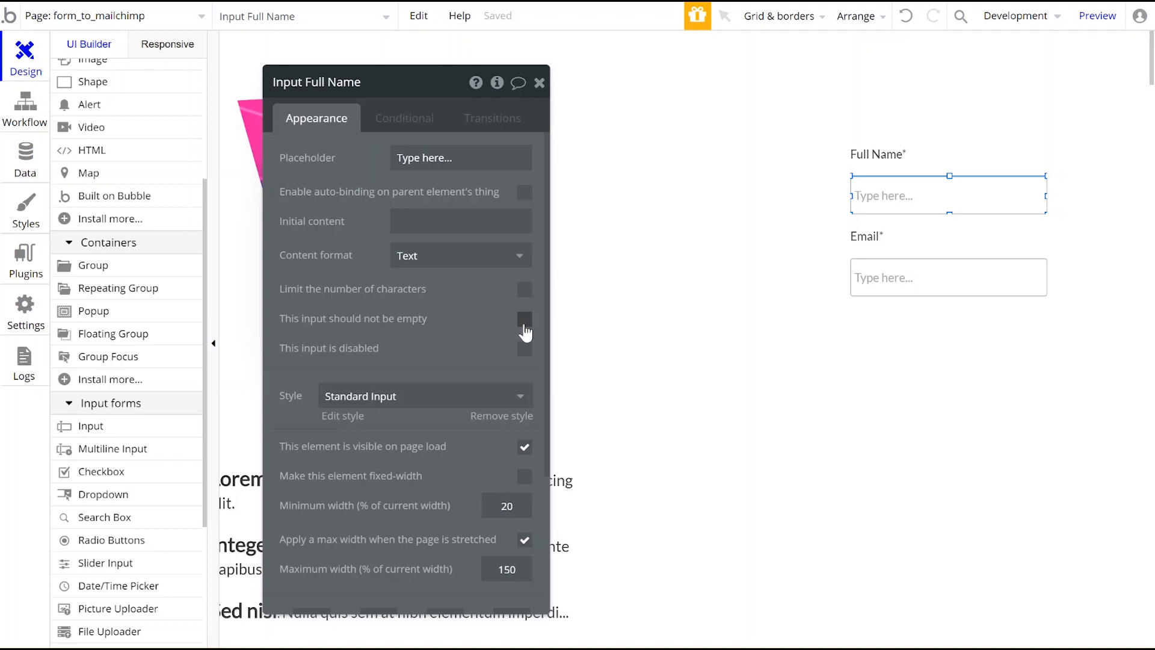
left_click(974, 271)
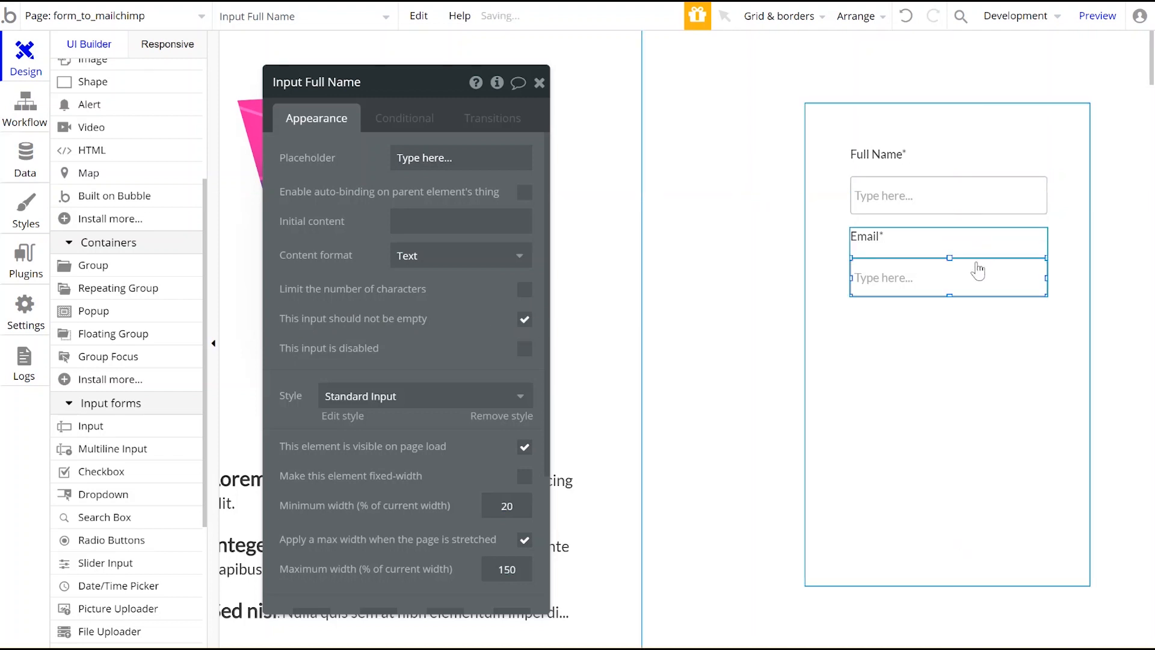
left_click(524, 319)
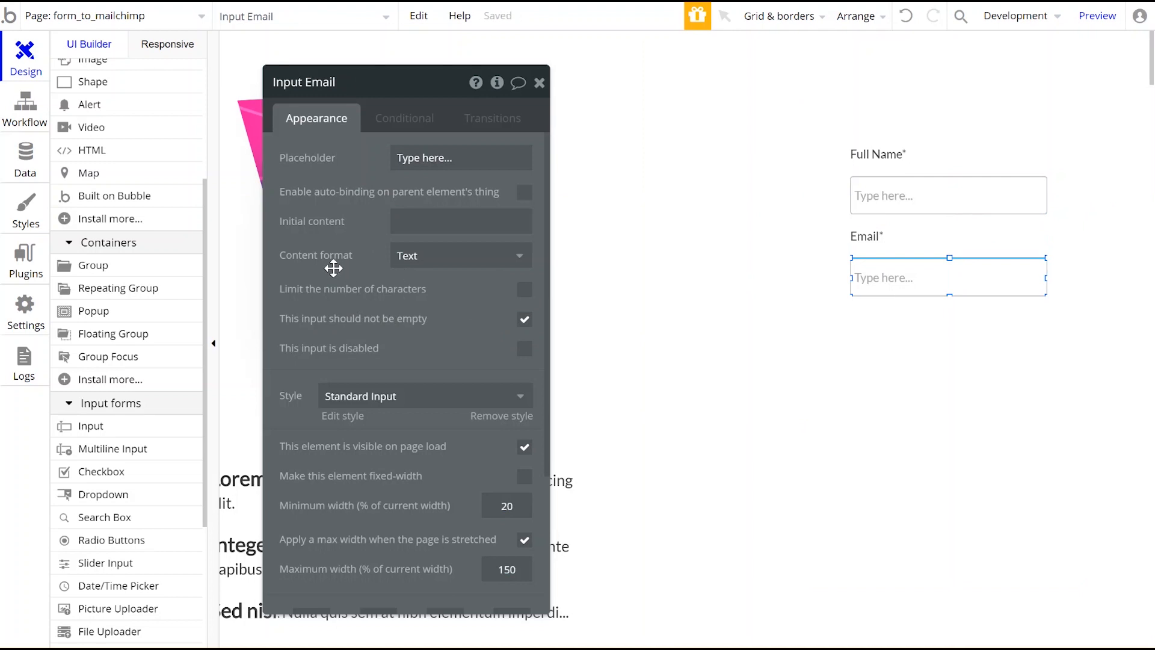
left_click(431, 262)
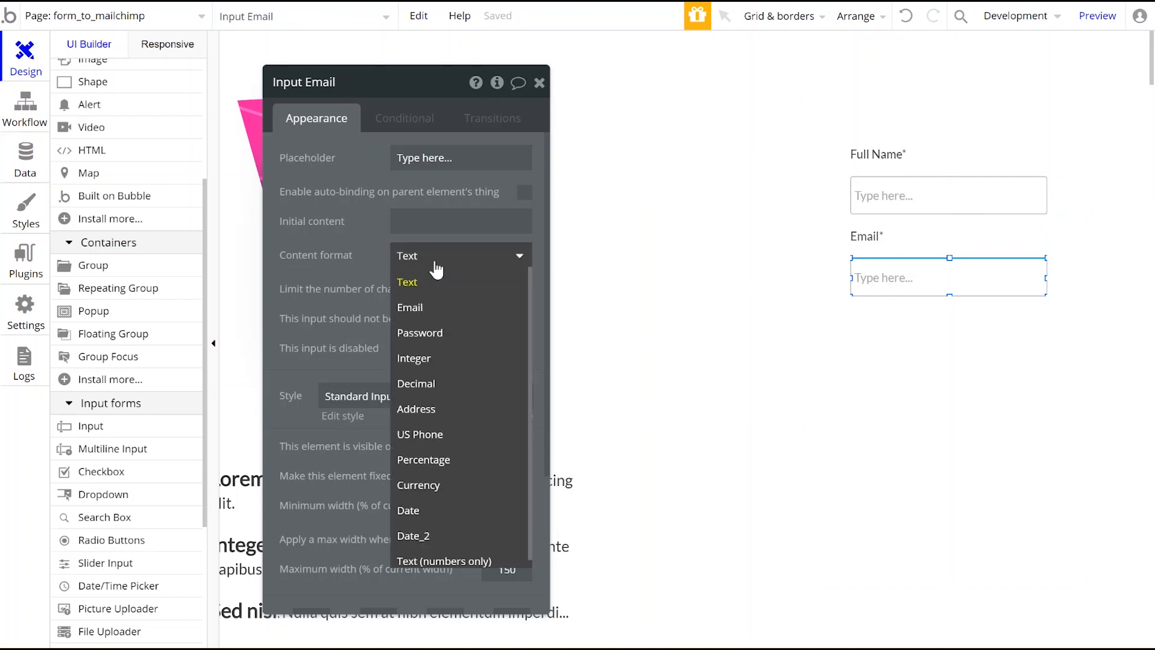
left_click(435, 308)
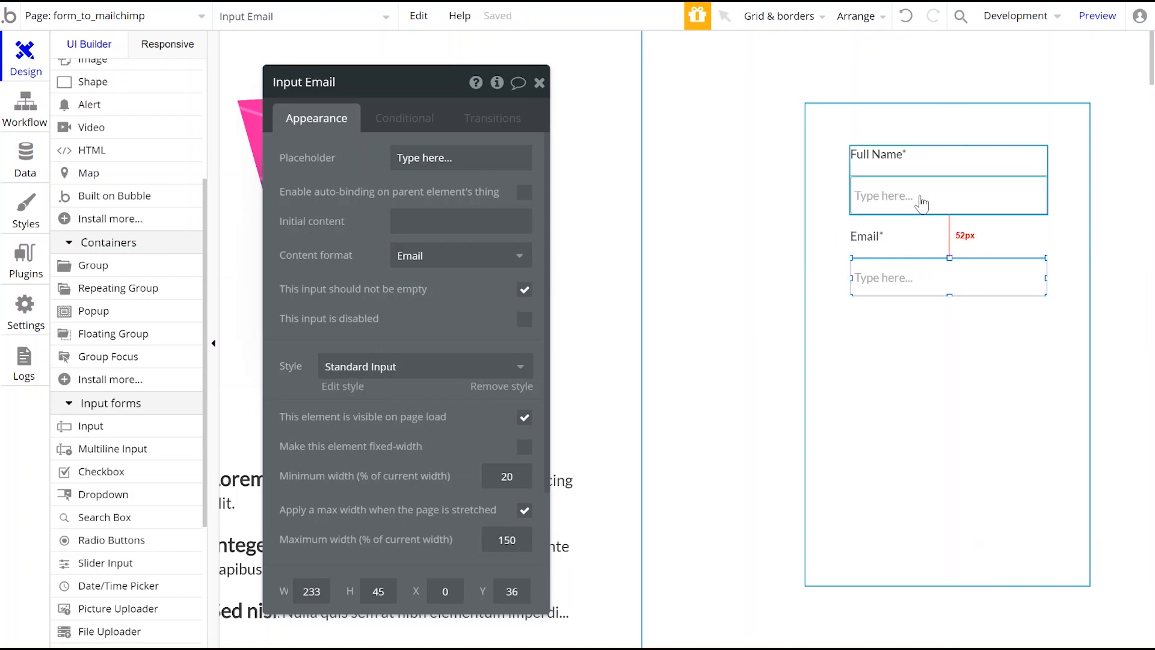
Step: Copy the Email group, paste it into Group Form and place the copy directly below the Email field
scroll(963, 180, "down", 1)
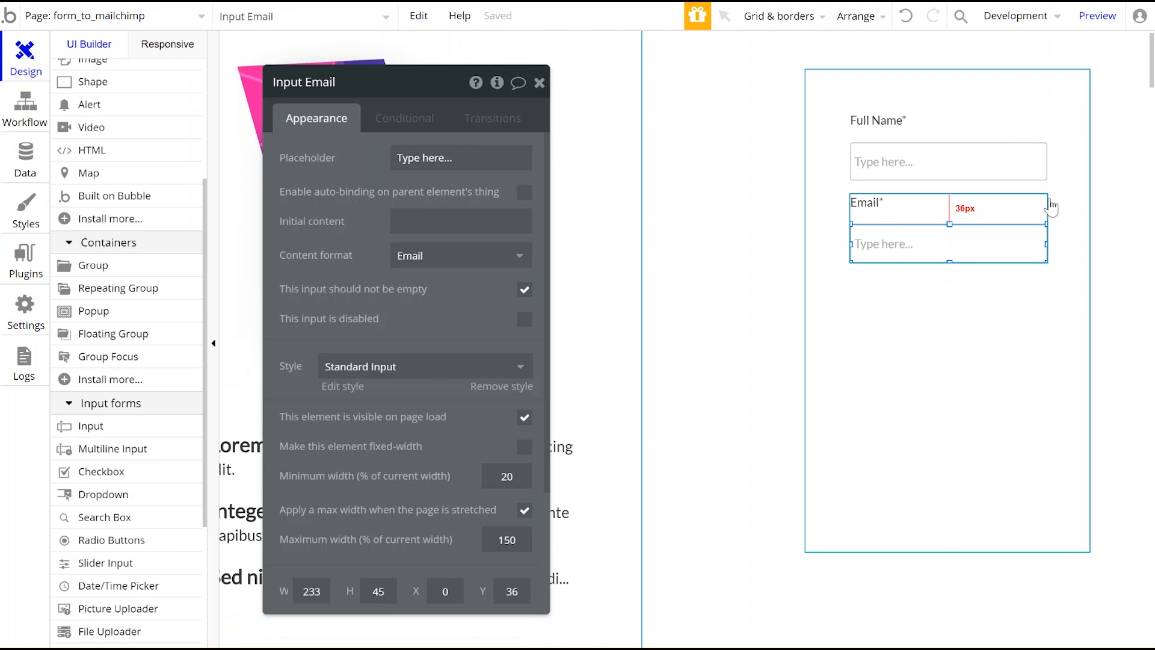
left_click(1045, 204)
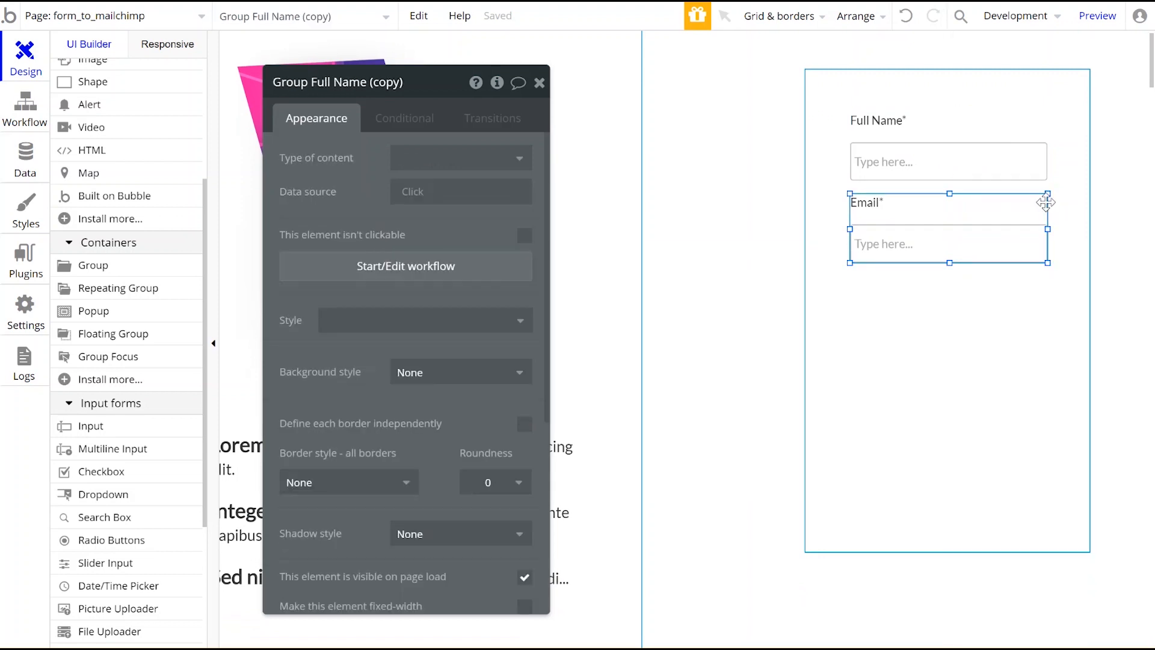
right_click(1046, 203)
left_click(1001, 302)
left_click(896, 305)
right_click(897, 305)
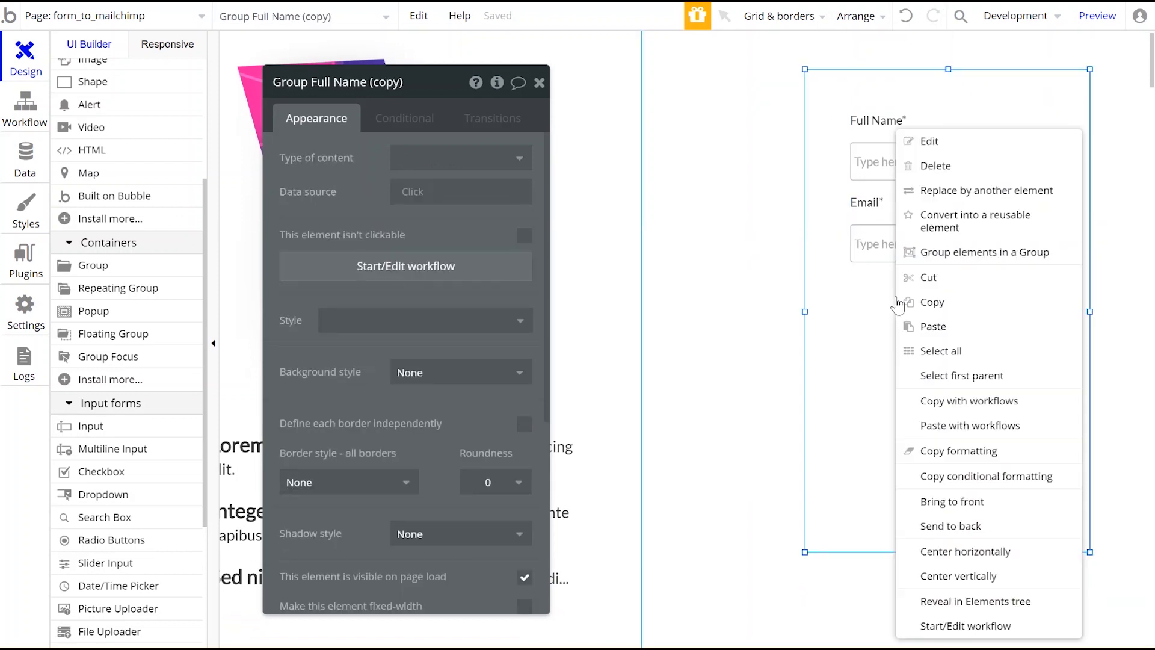
left_click(932, 327)
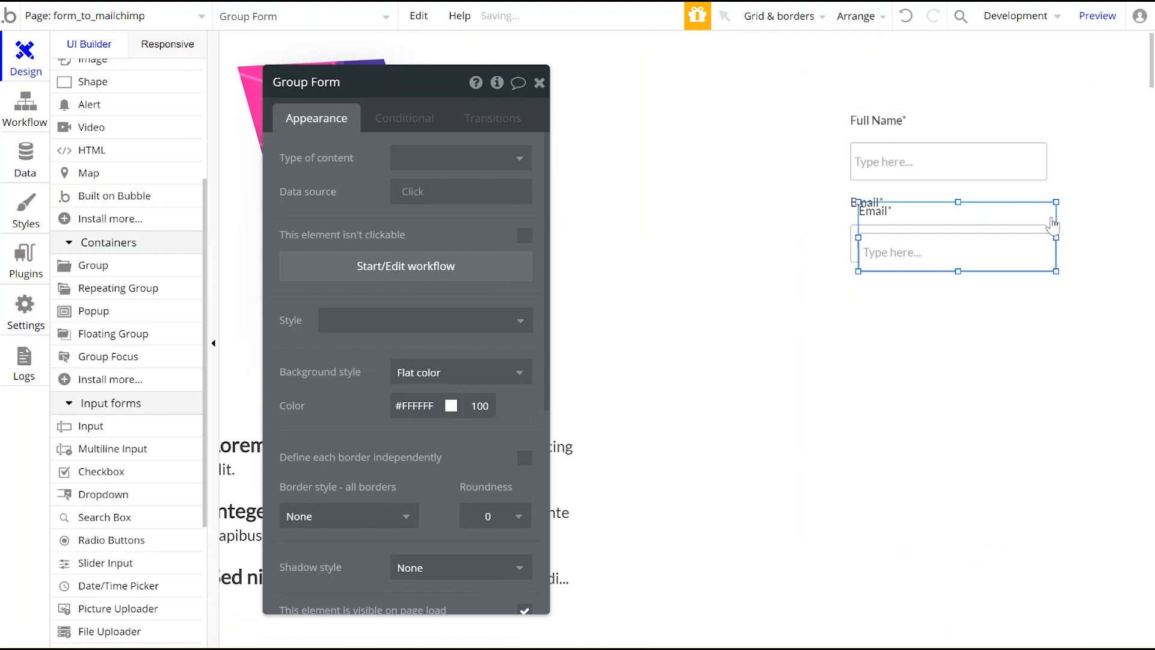
left_click_drag(1050, 235, 1044, 296)
Step: Change the label text in the lowest copied group to "Message"
double_click(992, 289)
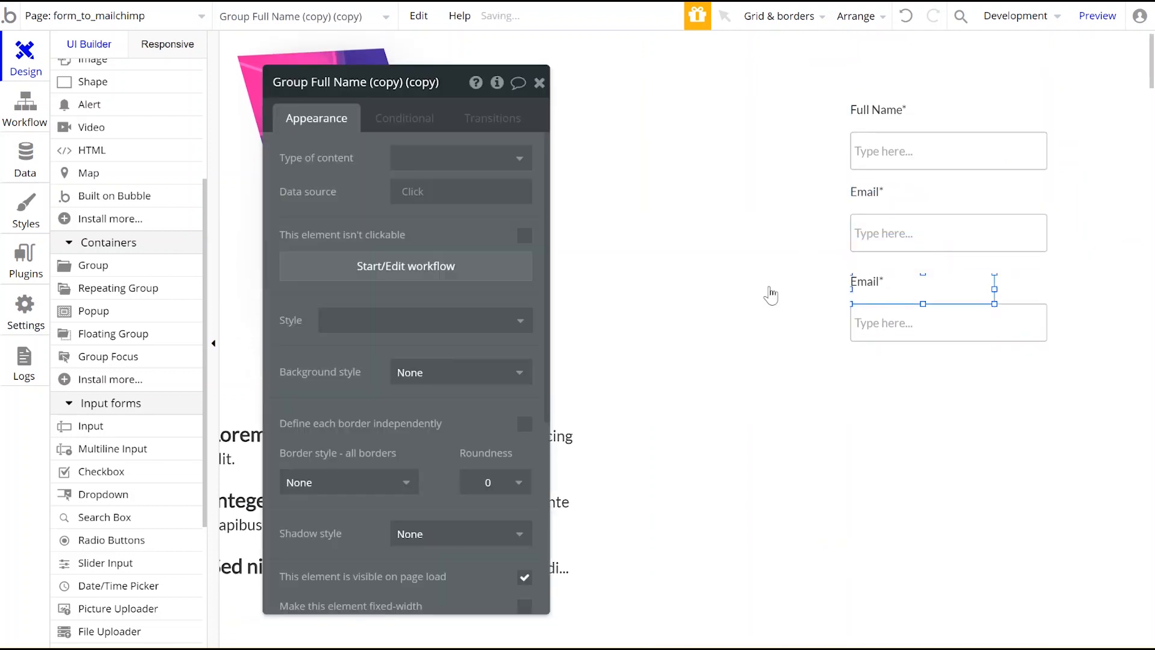
left_click(881, 287)
triple_click(420, 168)
type("Me")
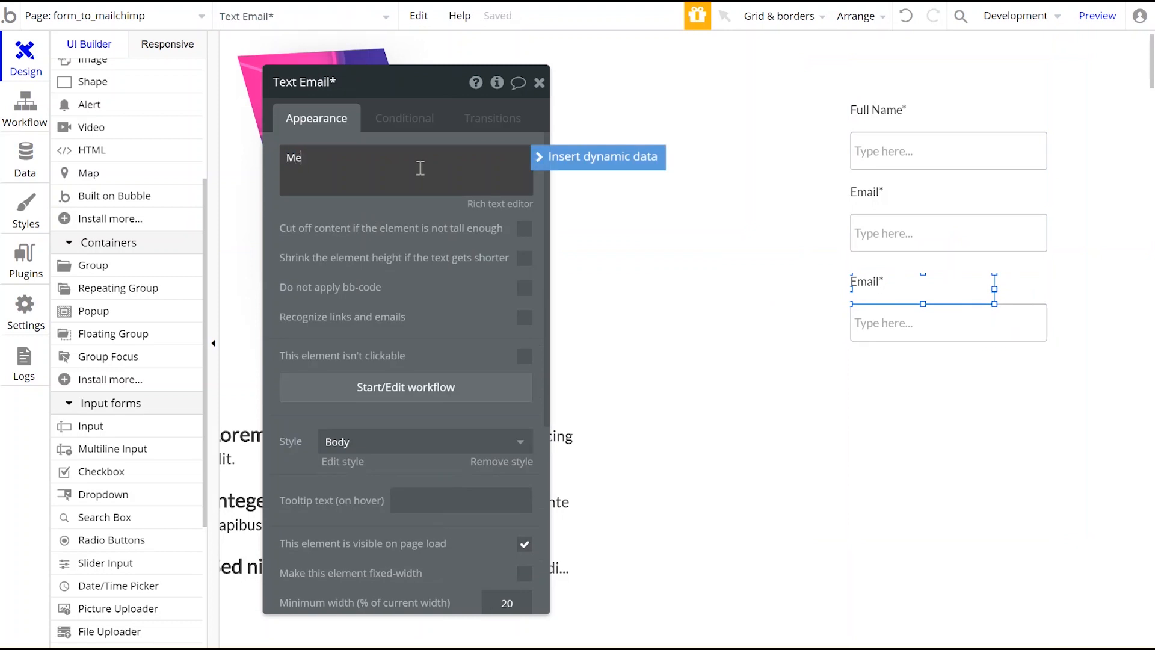
type("ssage")
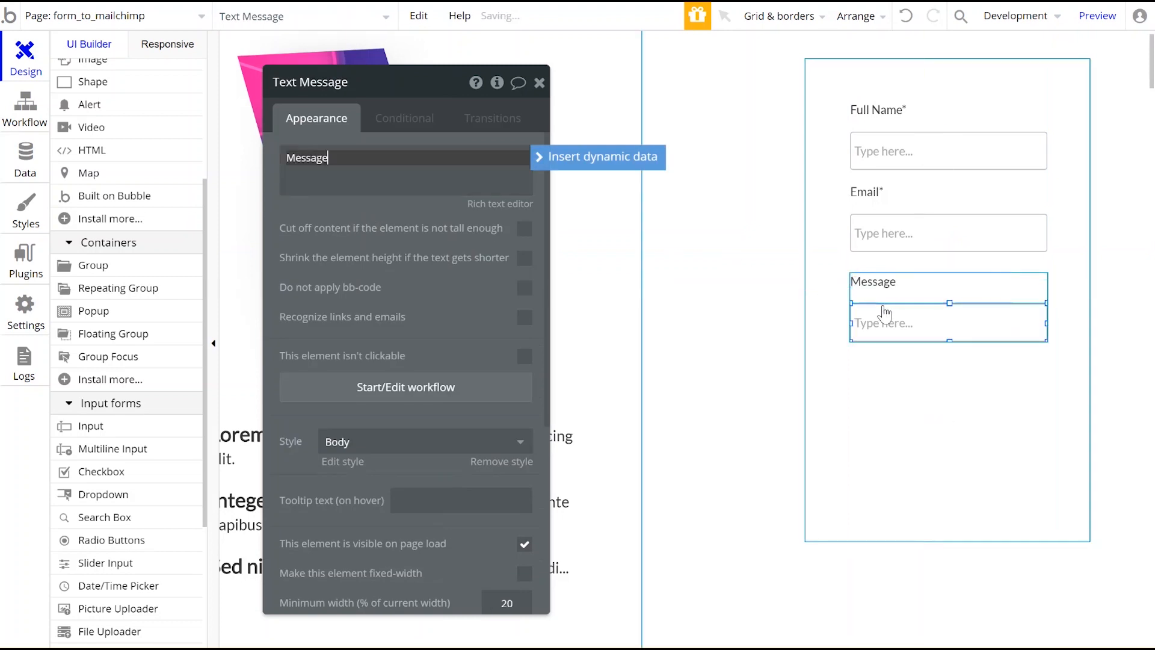
Step: Delete the single-line input under the Message label and extend its group downward to about 164 px high
left_click(893, 323)
right_click(893, 325)
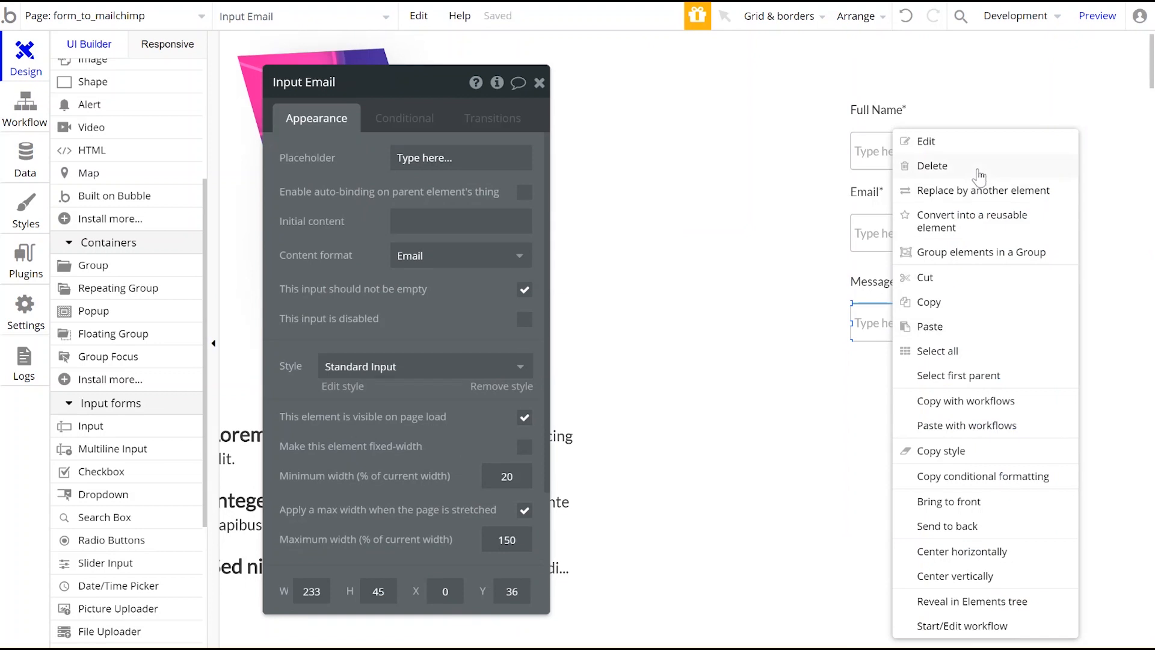
left_click(931, 166)
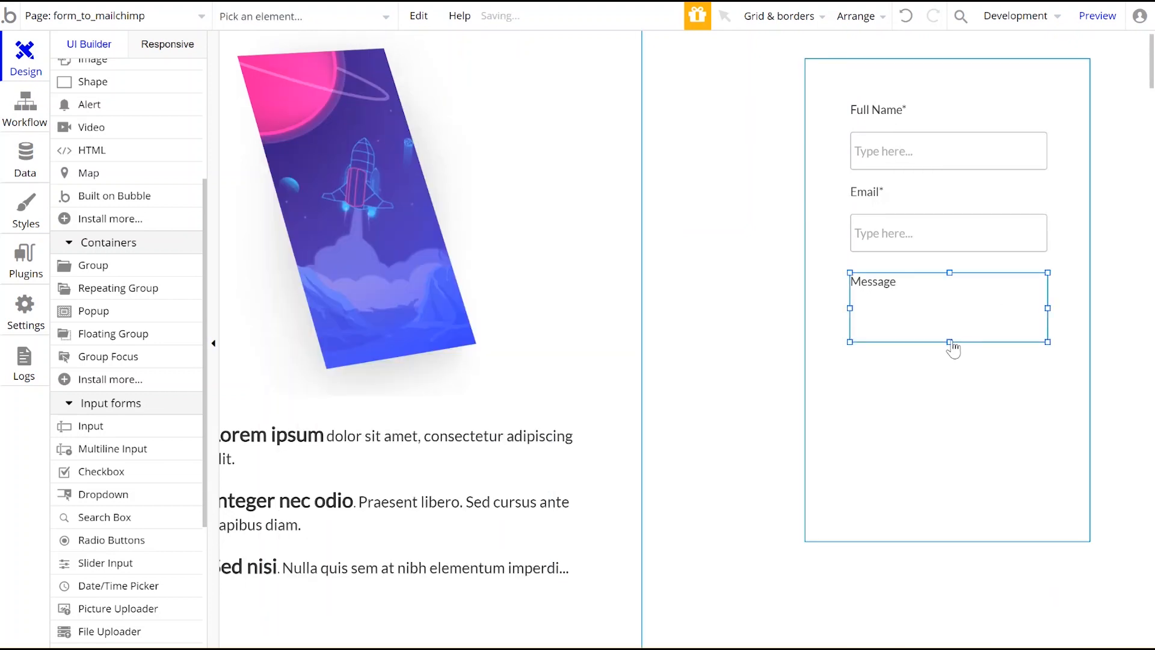
double_click(953, 348)
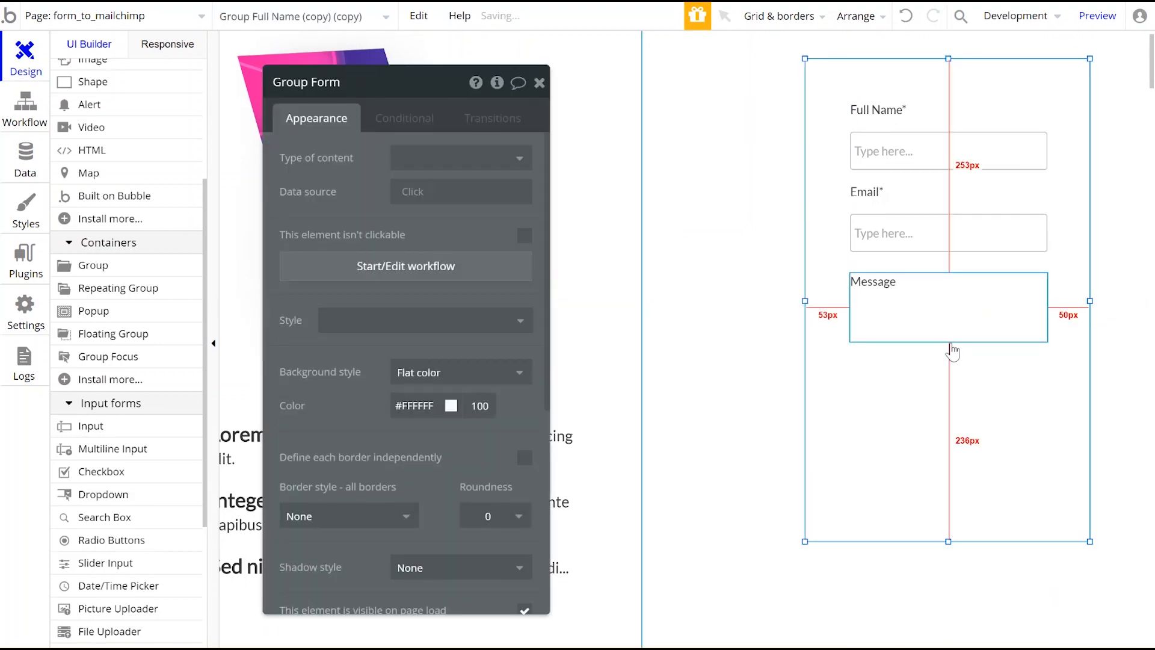
left_click_drag(951, 343, 945, 392)
Step: Draw a multiline input under the Message label and stretch it to fill the rest of the group, about 233 by 128 px
scroll(97, 360, "down", 1)
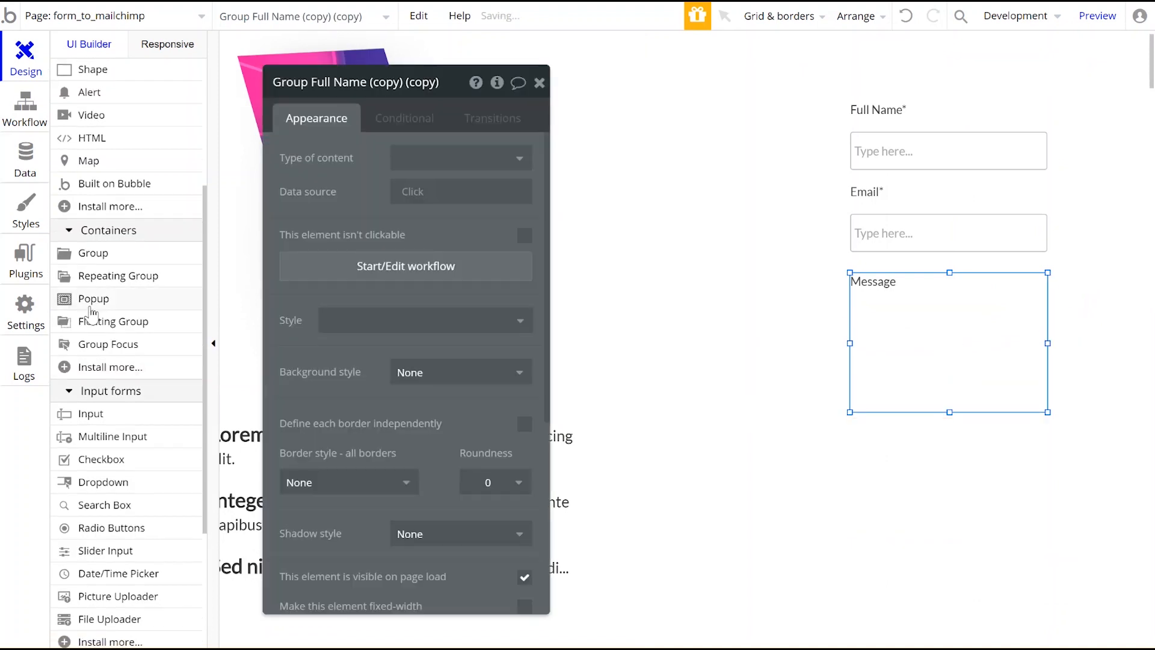
left_click(118, 445)
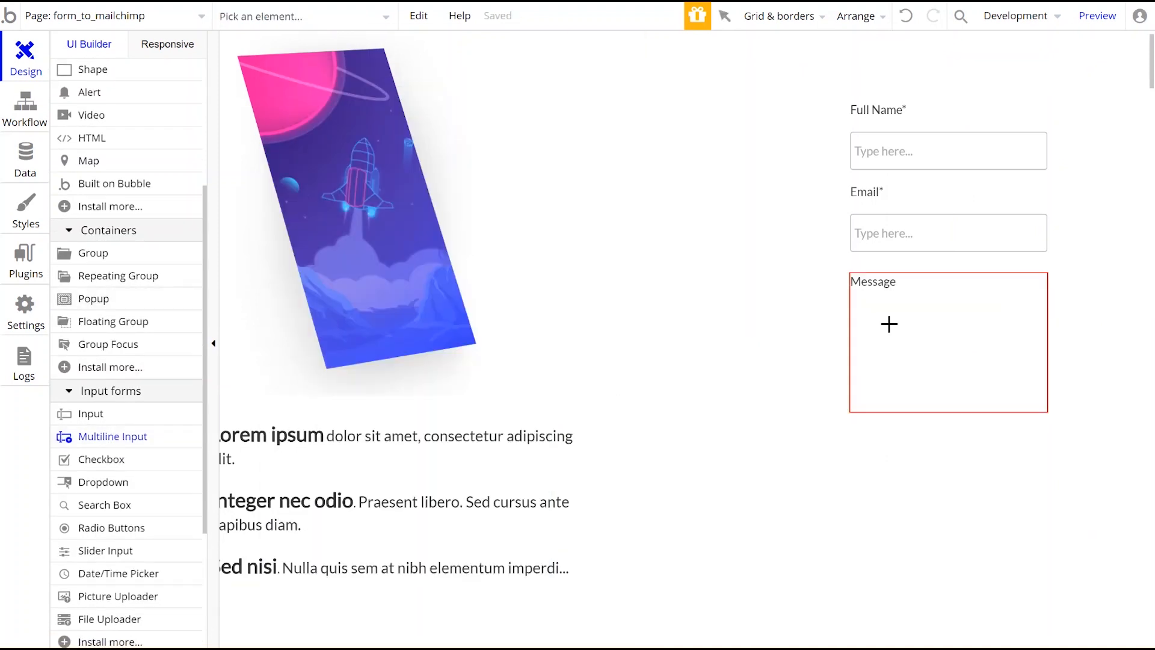
left_click_drag(863, 315, 1031, 389)
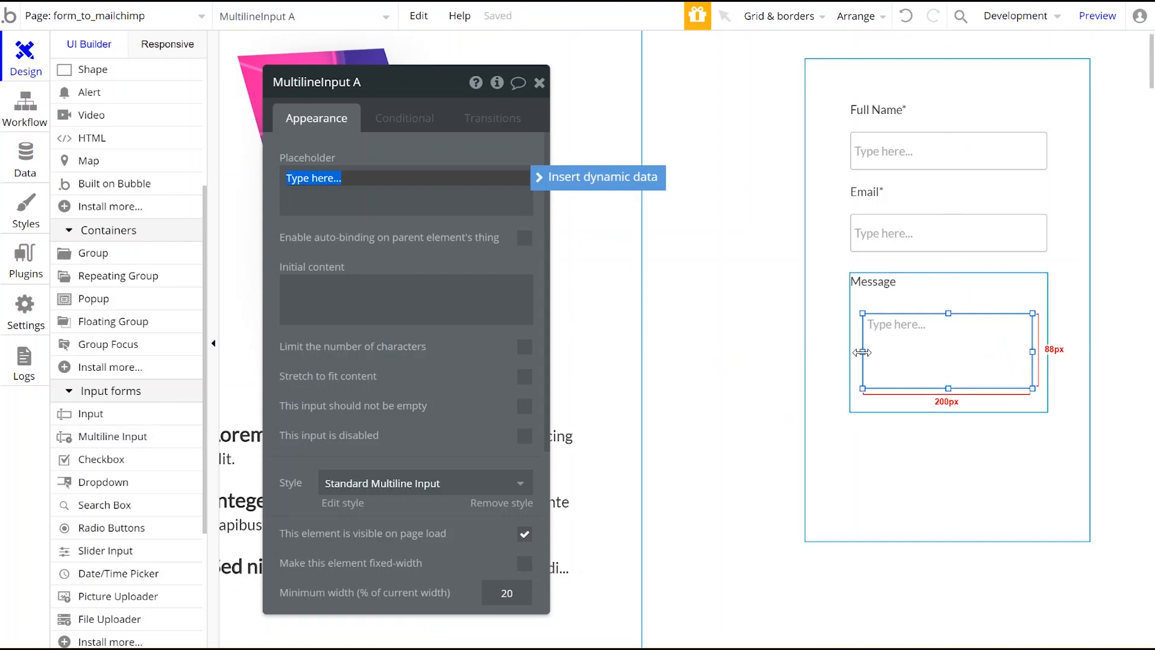
left_click_drag(862, 350, 850, 351)
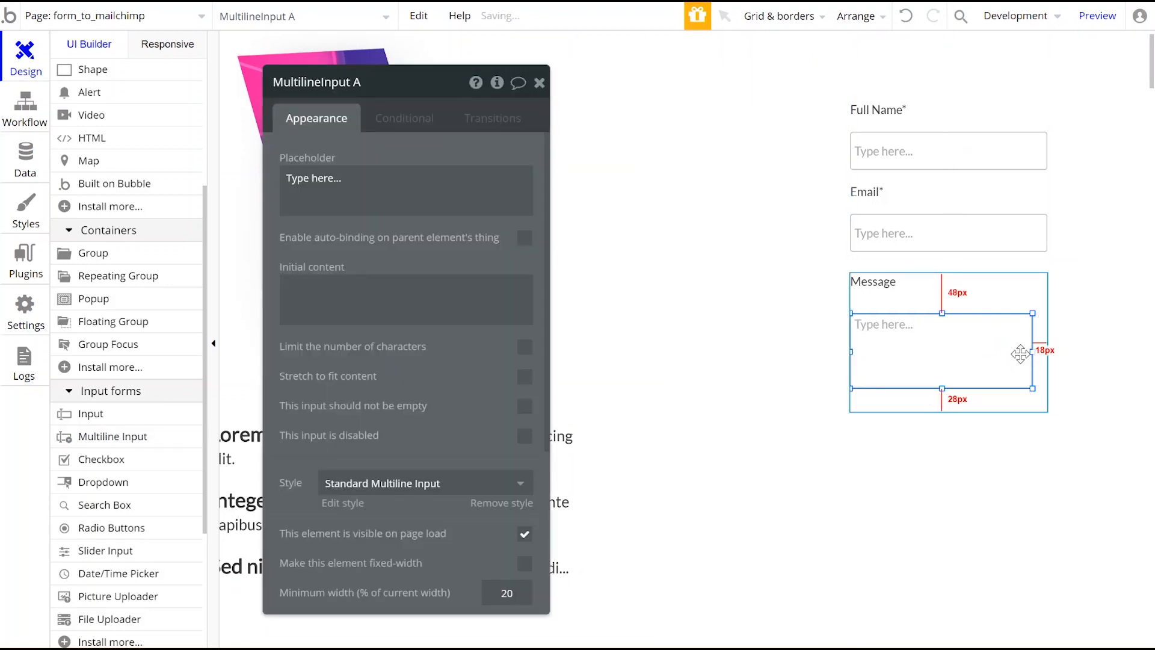
left_click_drag(1032, 351, 1046, 352)
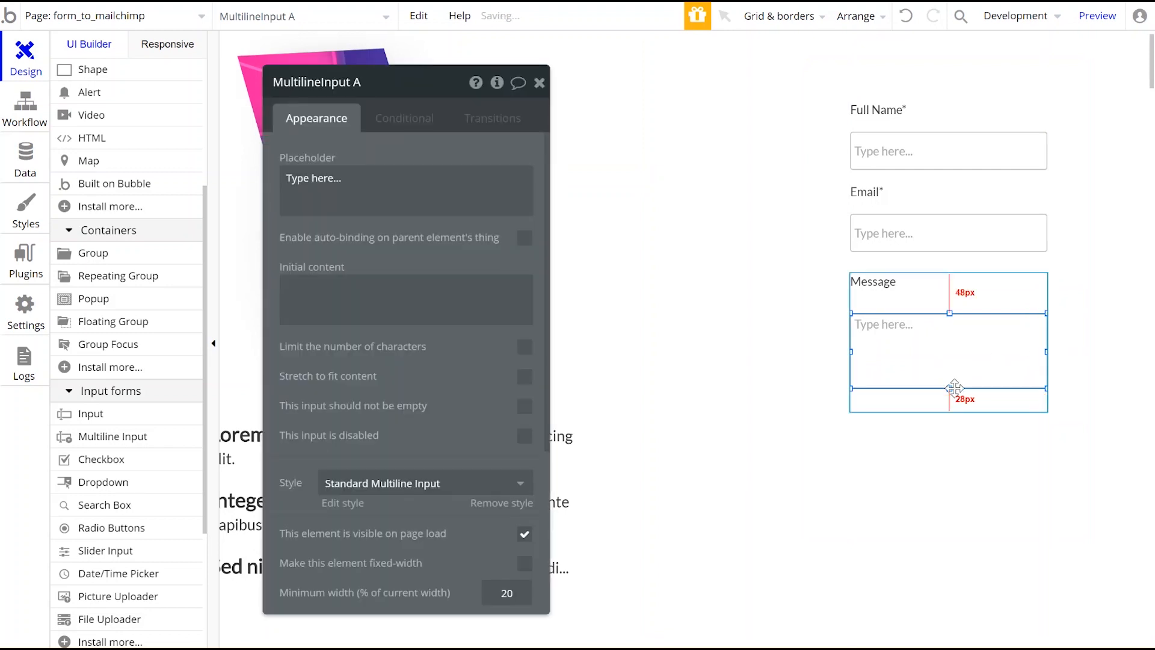
left_click_drag(949, 388, 950, 411)
left_click_drag(953, 316, 949, 302)
Step: Rename the multiline input under the Message label as MultilineInput Message
left_click(889, 297)
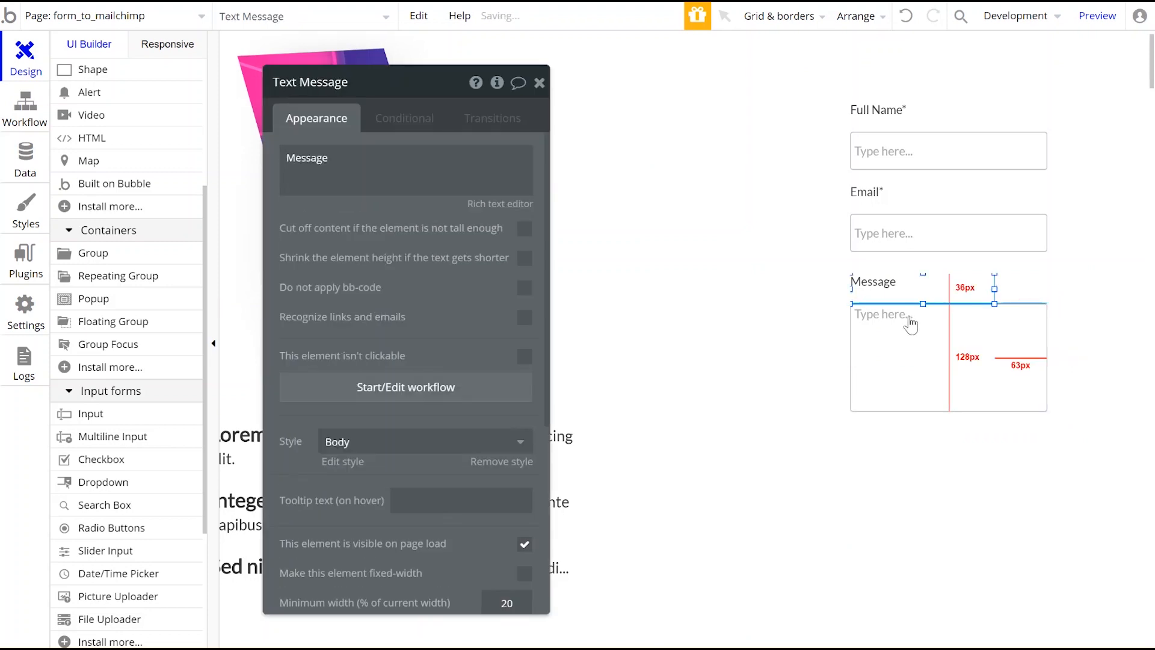
left_click(910, 325)
left_click(407, 82)
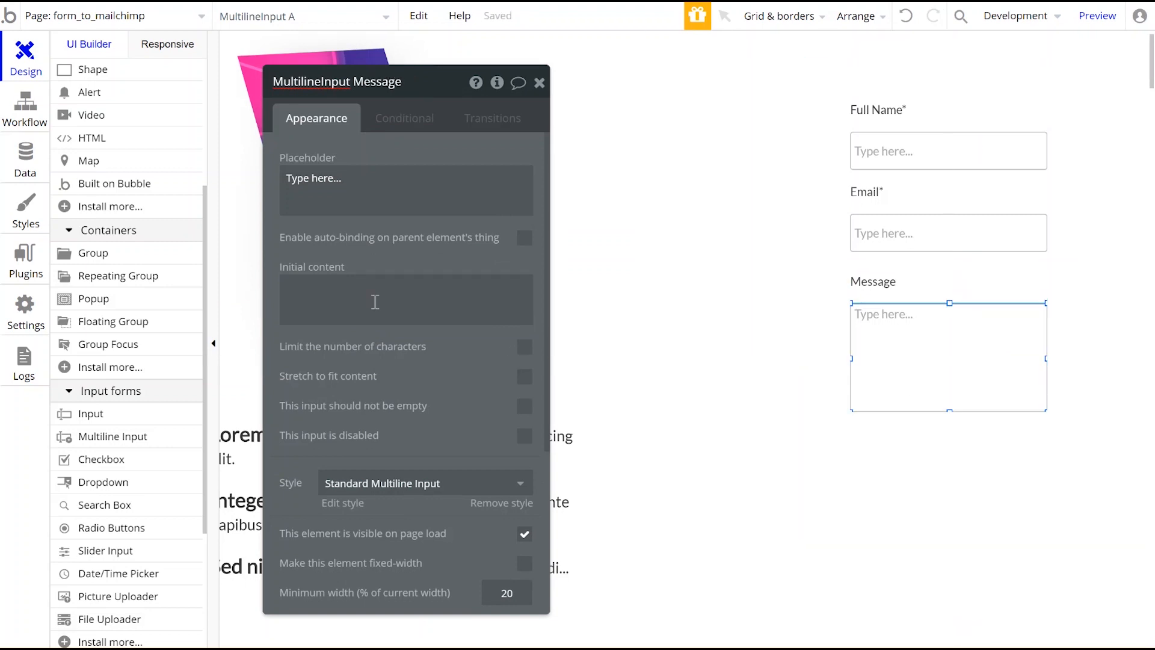
Step: Add a button about 233 by 45 px below the Message group, aligned with the fields, and label it "Submit"
scroll(105, 349, "up", 4)
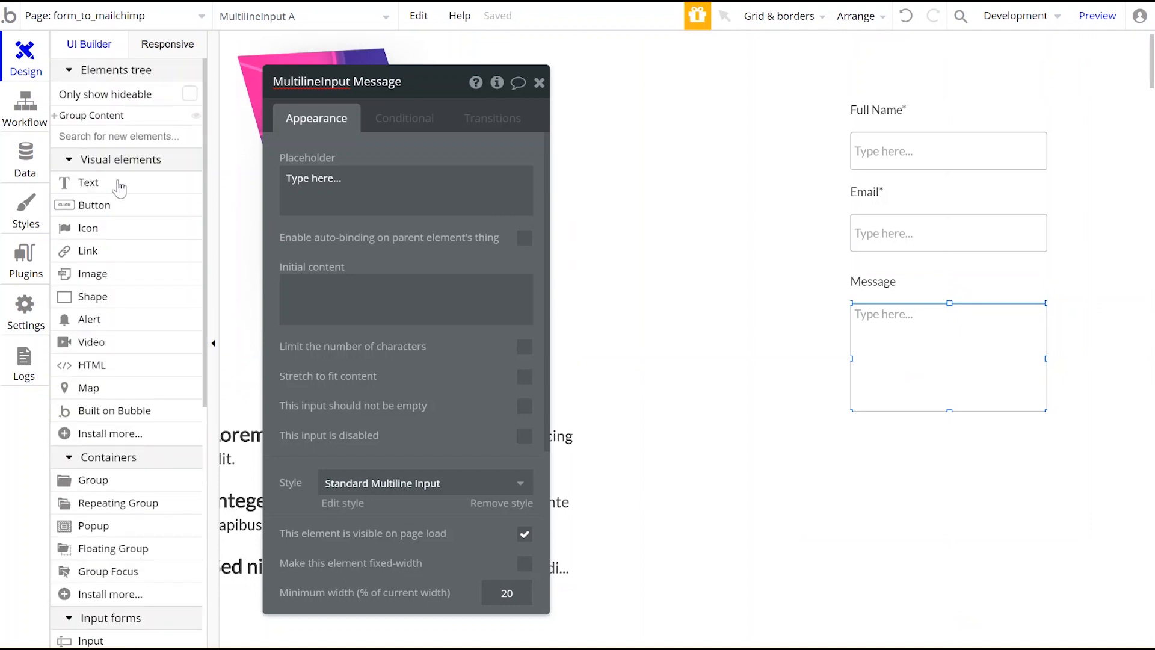
left_click(111, 212)
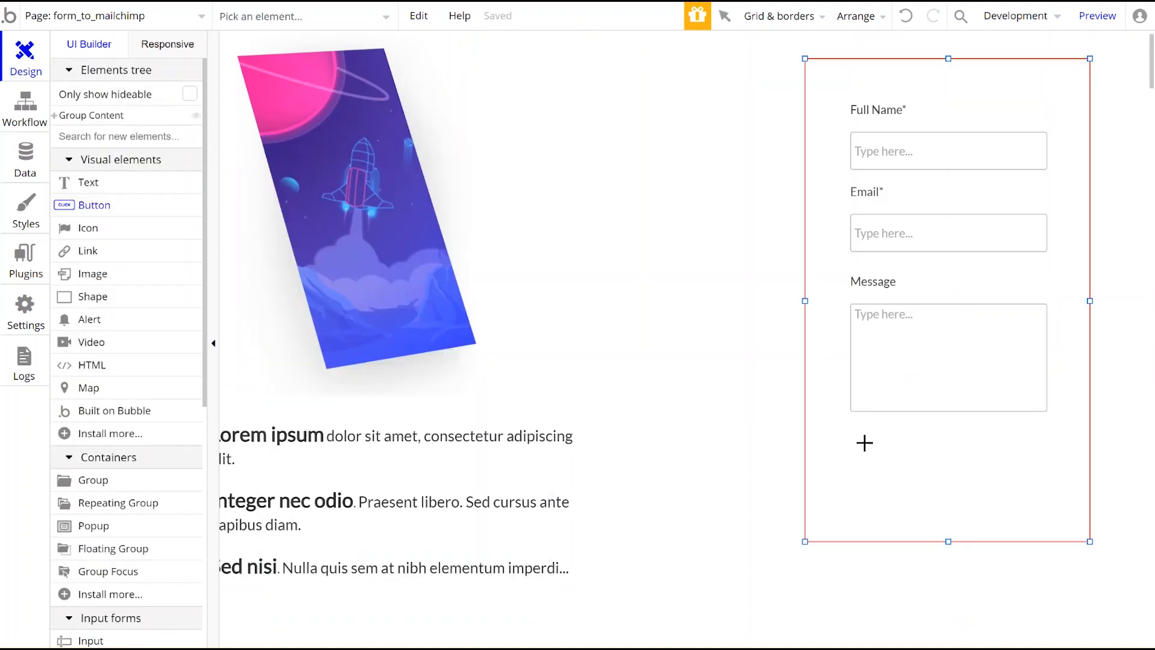
left_click(928, 474)
left_click_drag(928, 468, 840, 466)
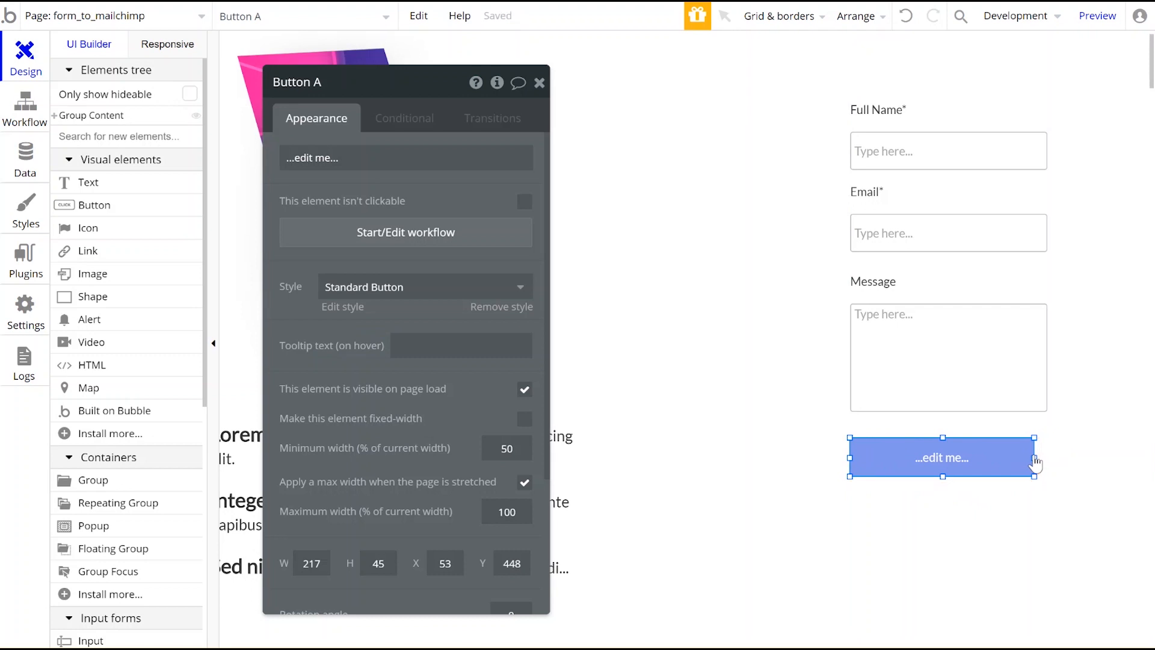
left_click_drag(1030, 462, 1047, 458)
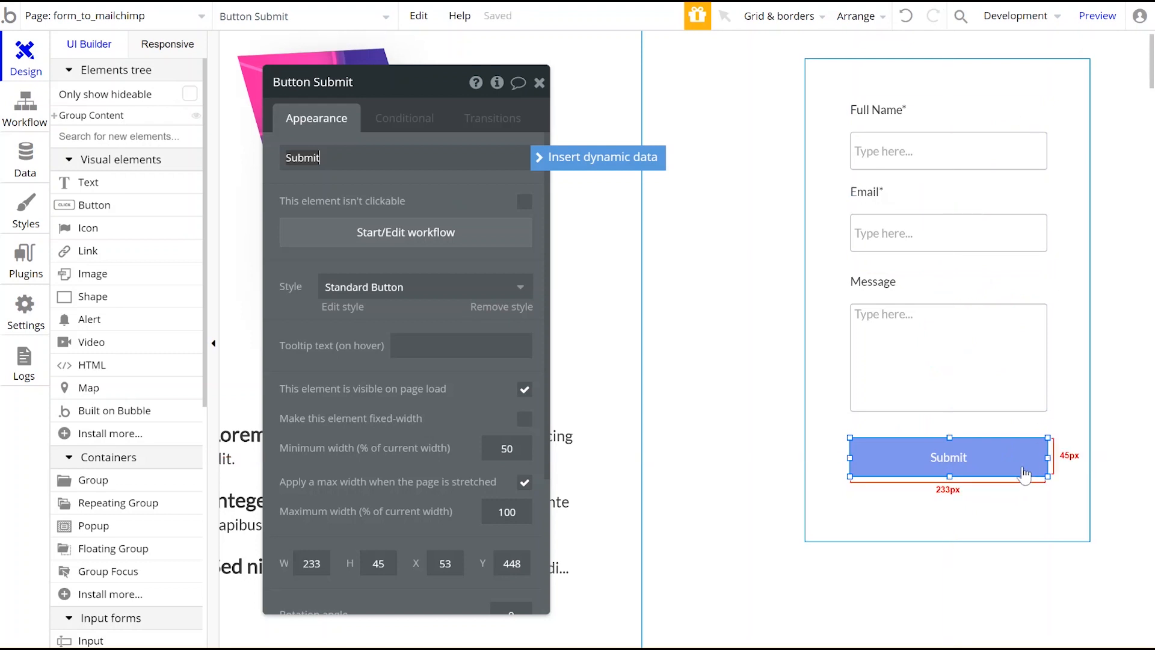
Step: Group the Full Name, Email and Message groups with the Submit button and rename the new group as Group Inputs
left_click(1034, 288, "shift")
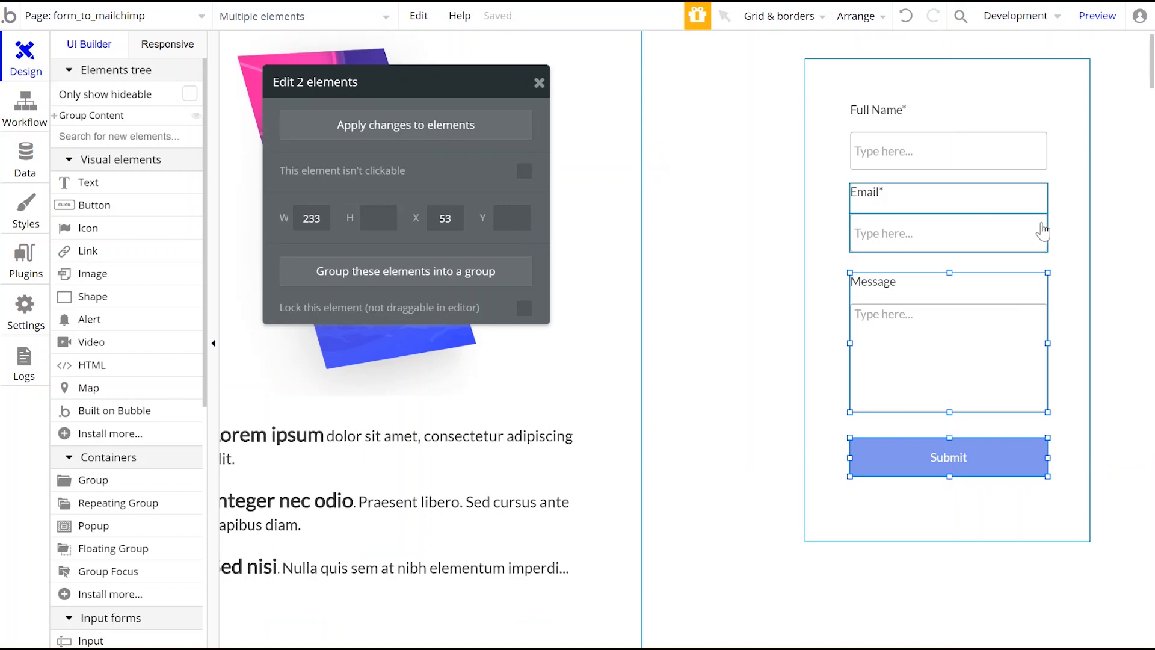
left_click(1039, 204, "shift")
left_click(1040, 118, "shift")
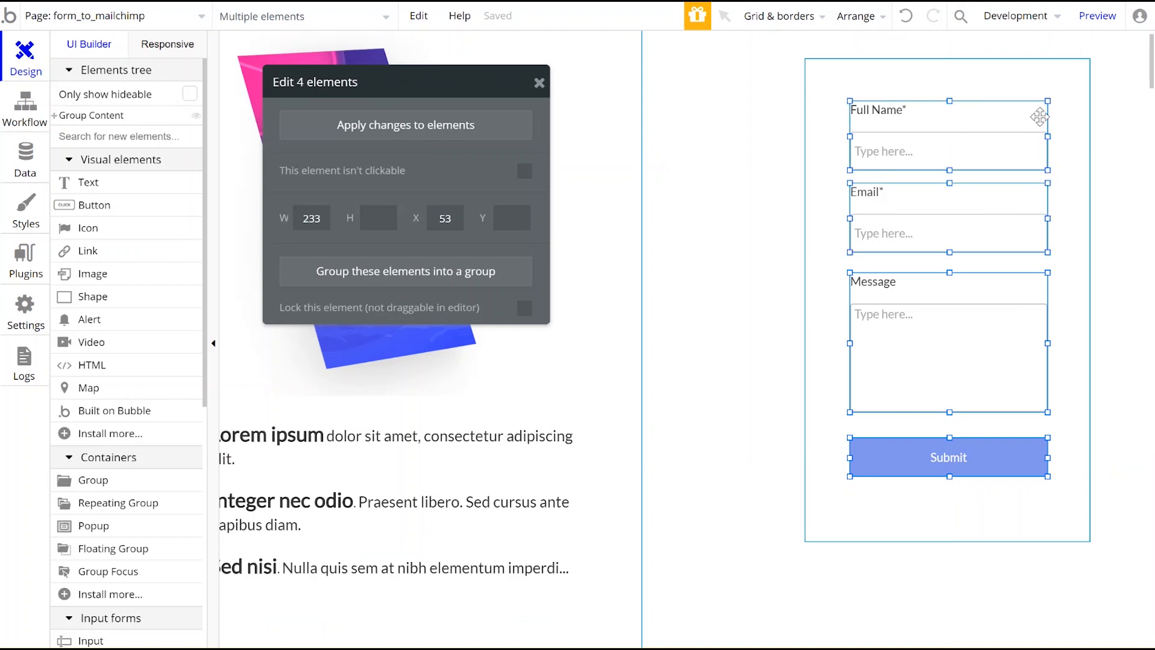
left_click(340, 285)
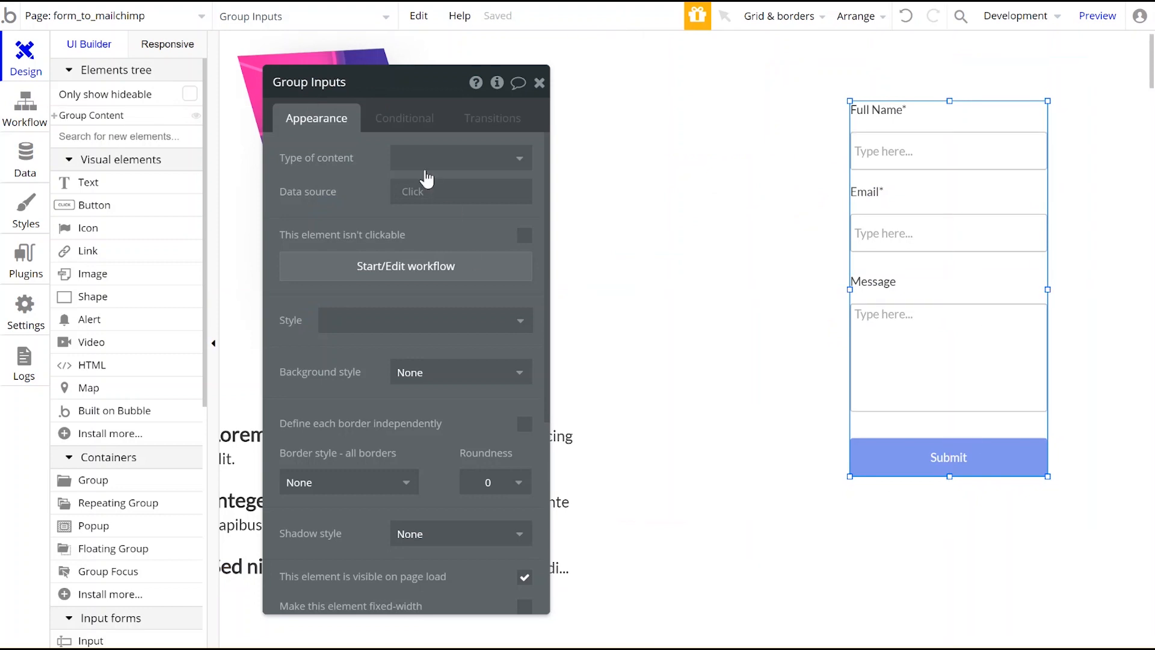
Step: Add a condition to Group Inputs that makes the element visible when Group Form's viewState is 0
left_click(409, 120)
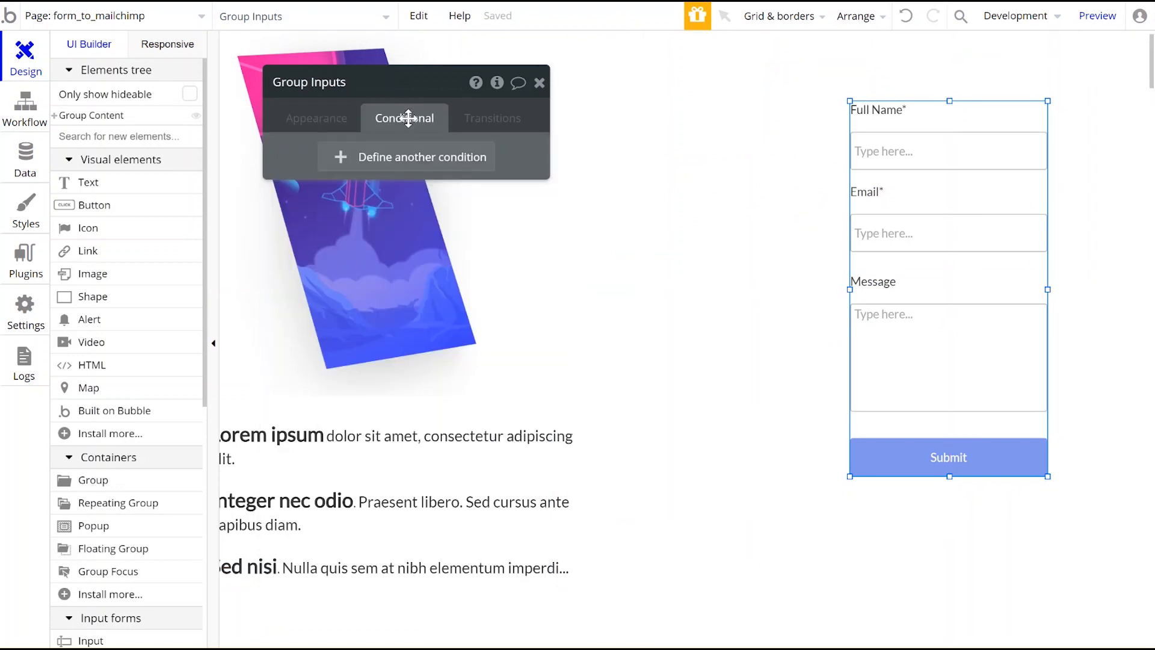
left_click(340, 158)
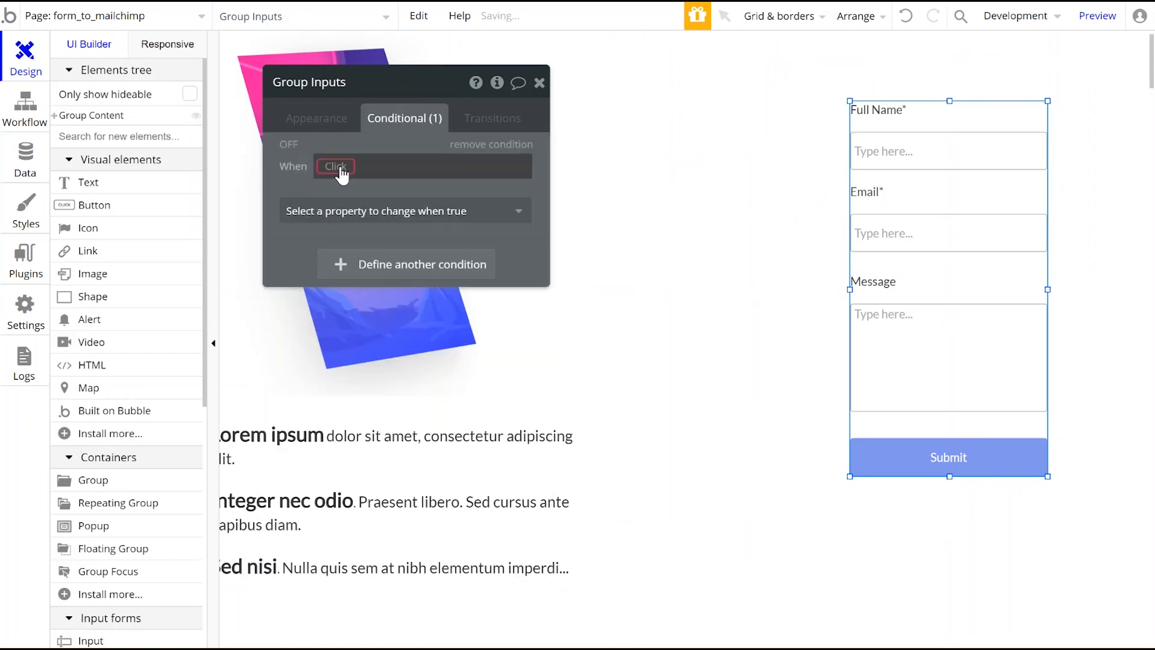
left_click(336, 170)
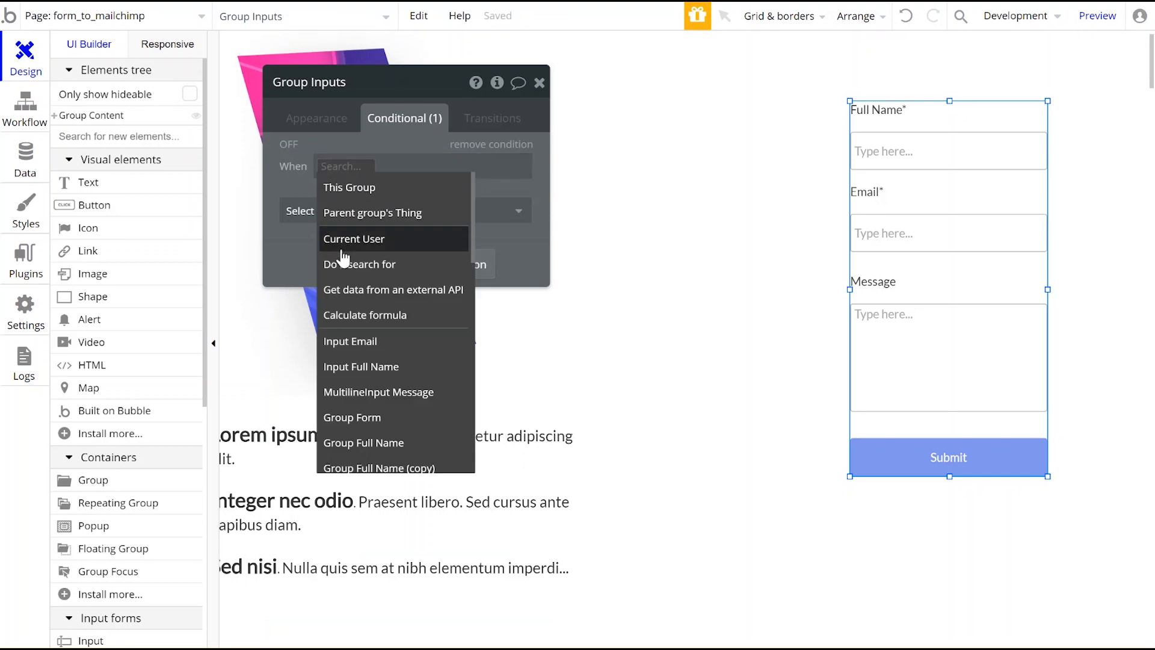
left_click(388, 417)
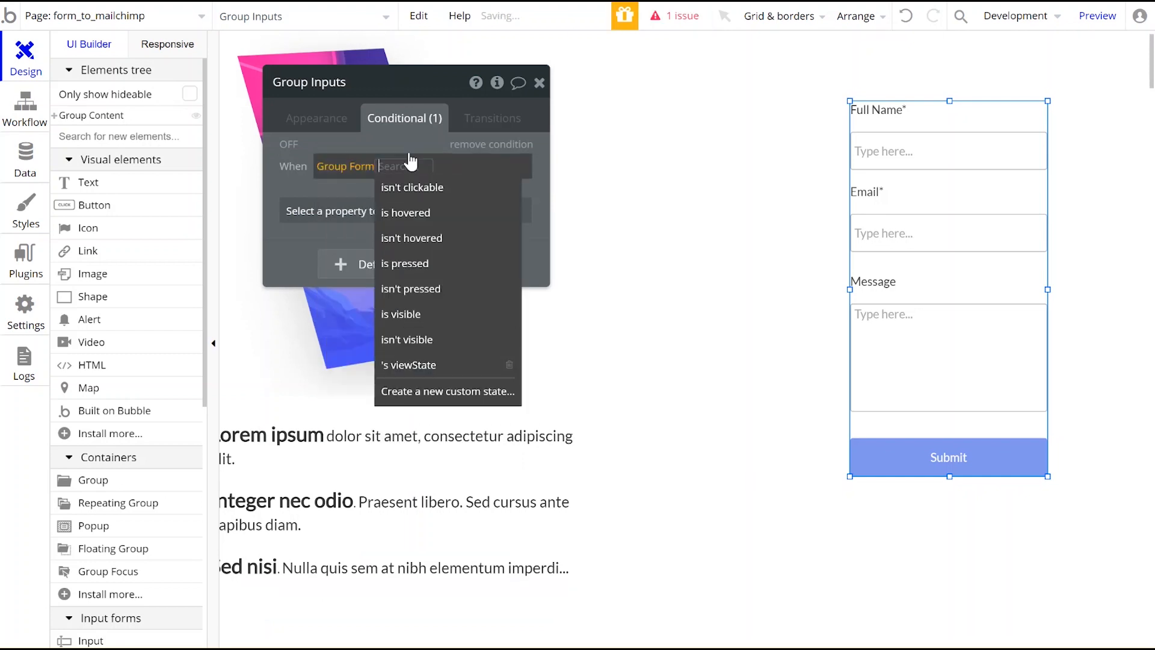
left_click(415, 365)
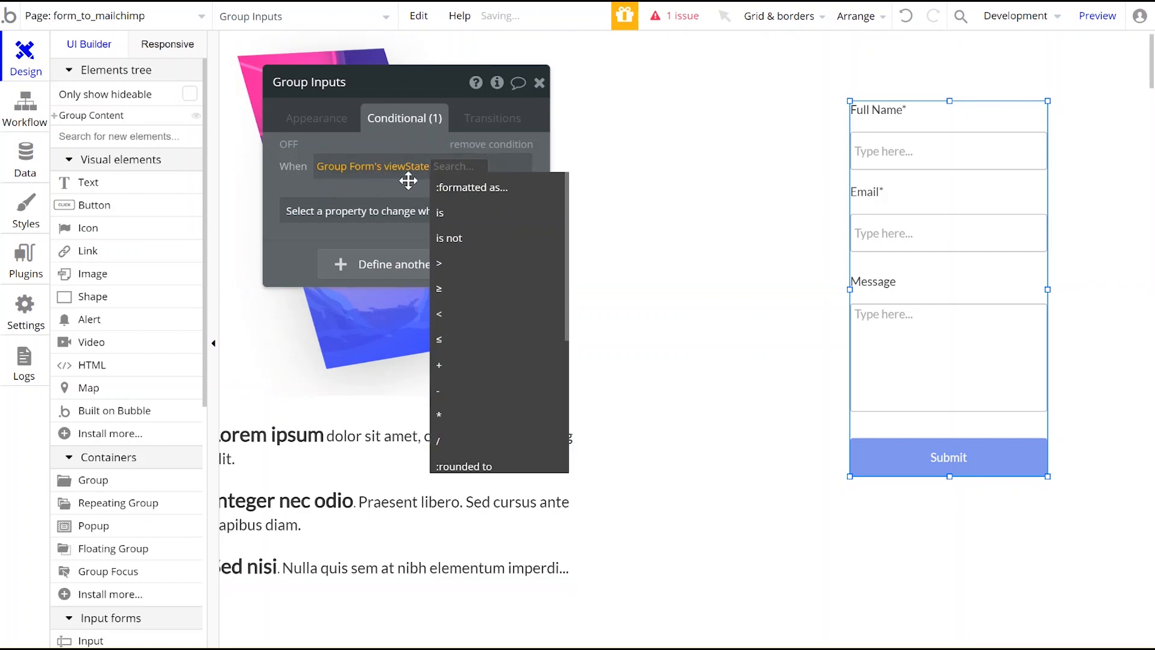
left_click(462, 217)
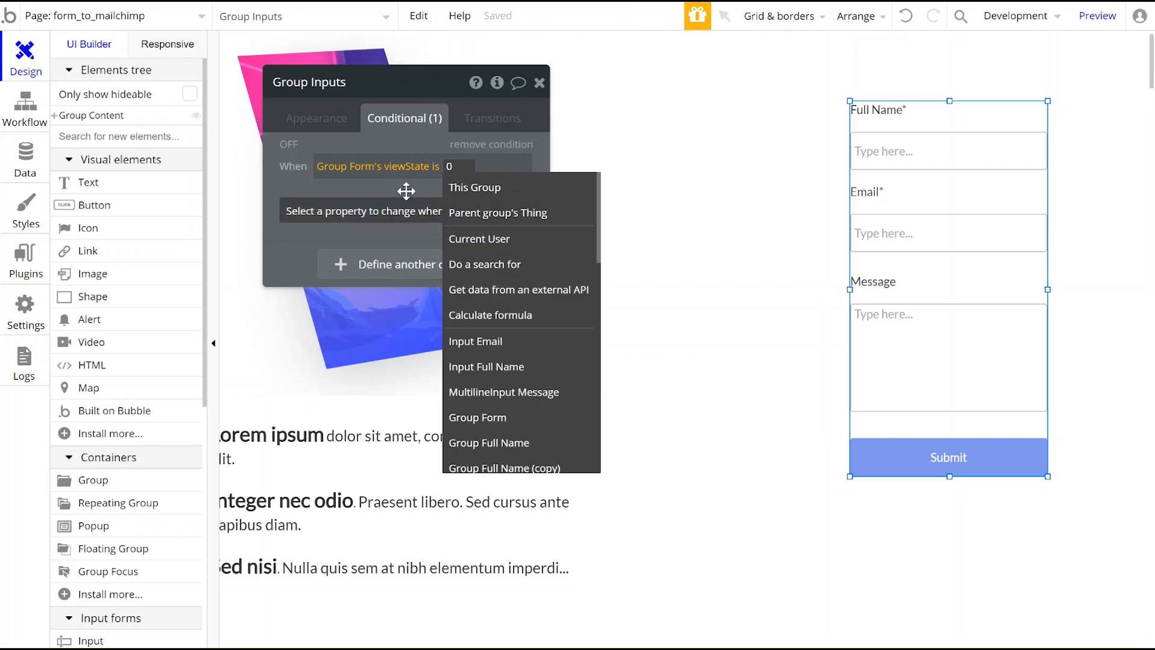
left_click(404, 210)
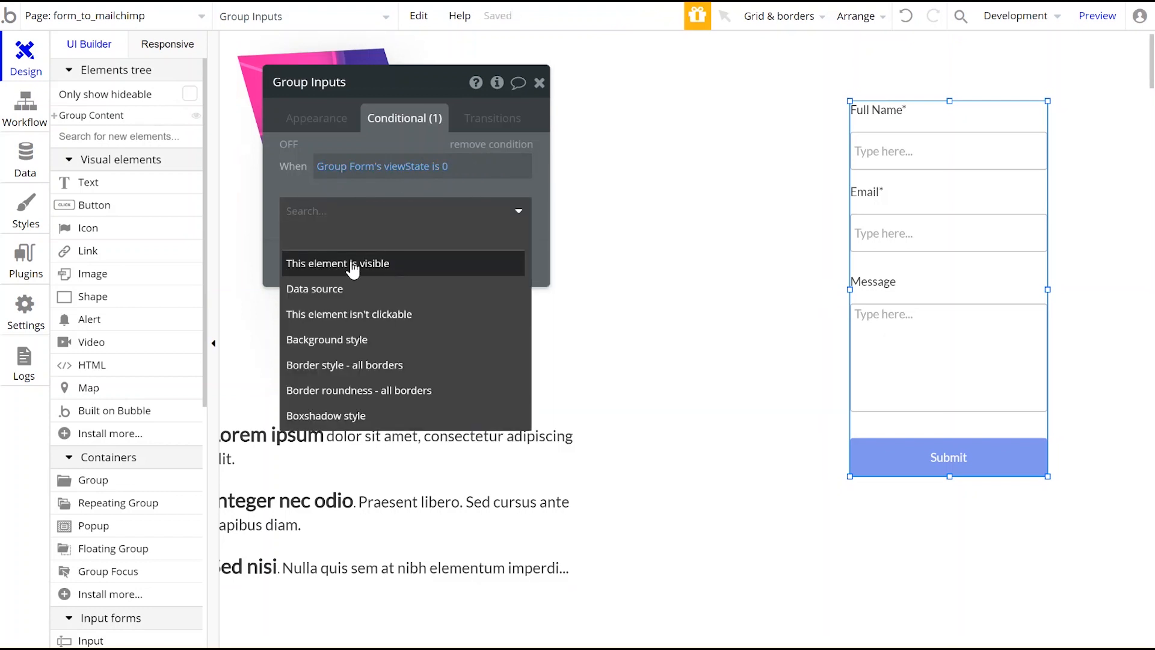
left_click(394, 265)
left_click(507, 211)
Step: Duplicate the Group Inputs condition and change the copy to hide the element when Group Form's viewState is not 0
right_click(283, 173)
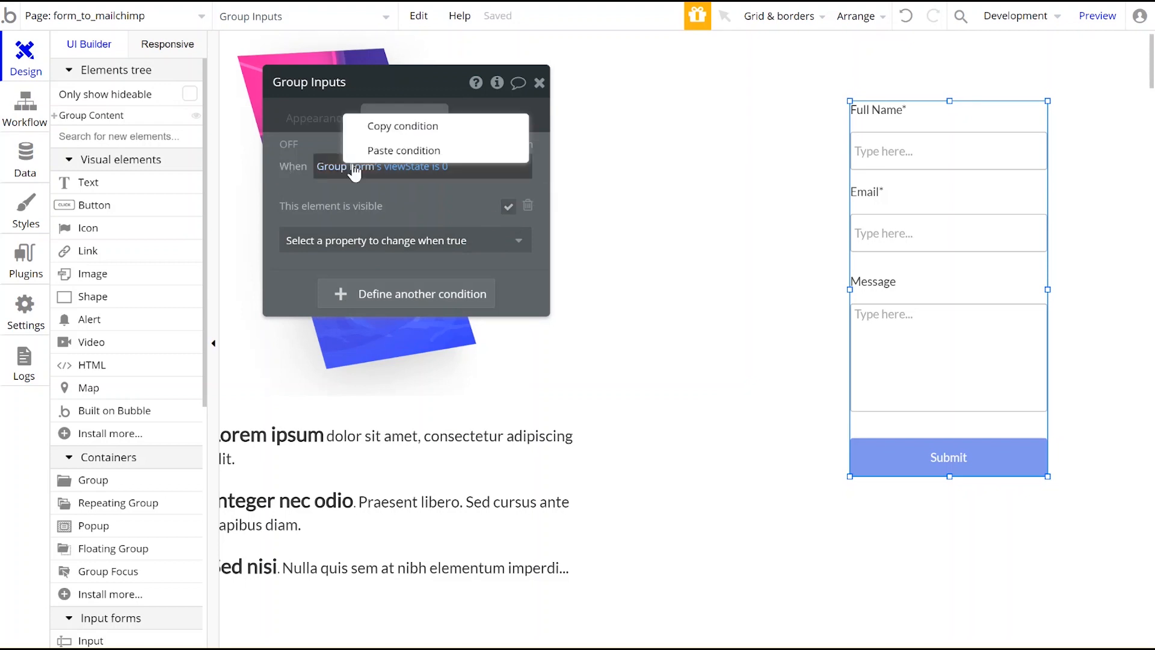
left_click(399, 128)
right_click(278, 223)
left_click(349, 202)
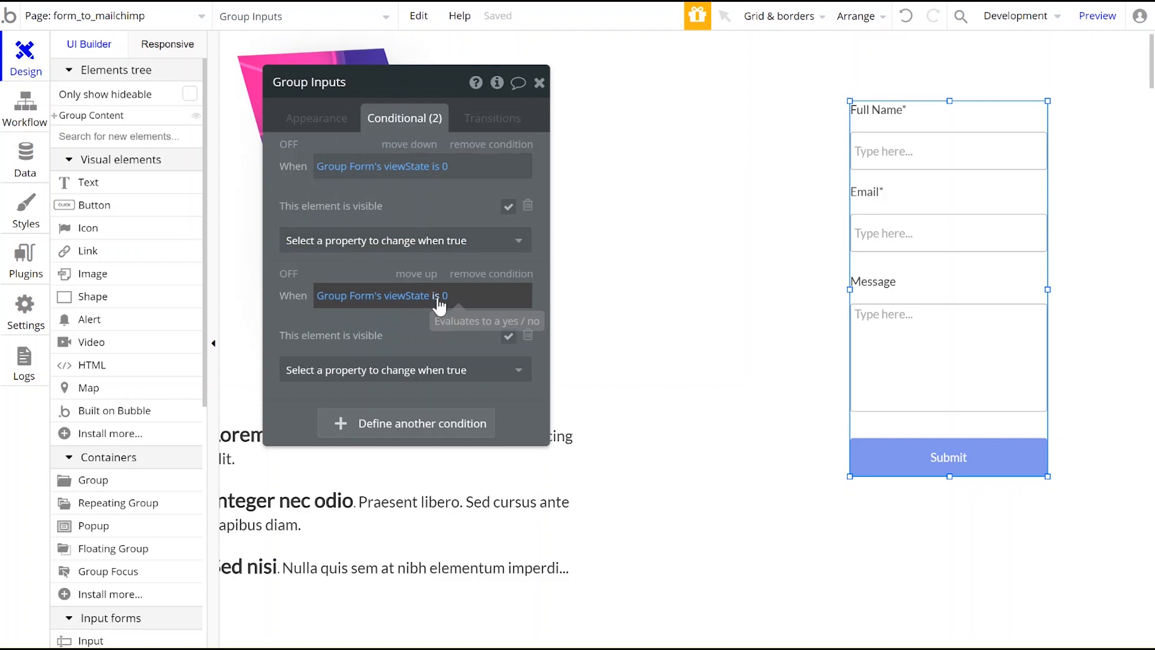
left_click(437, 299)
left_click(461, 370)
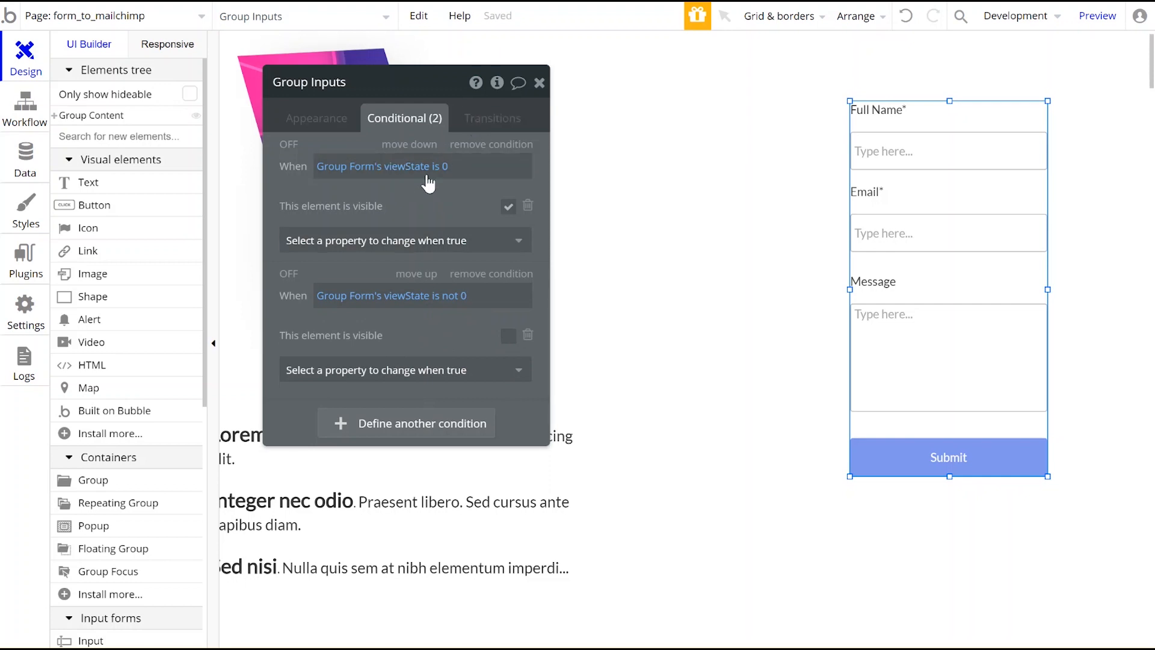
Step: Check the default value of Group Form's viewState, and make Group Inputs not visible on page load
left_click(853, 90)
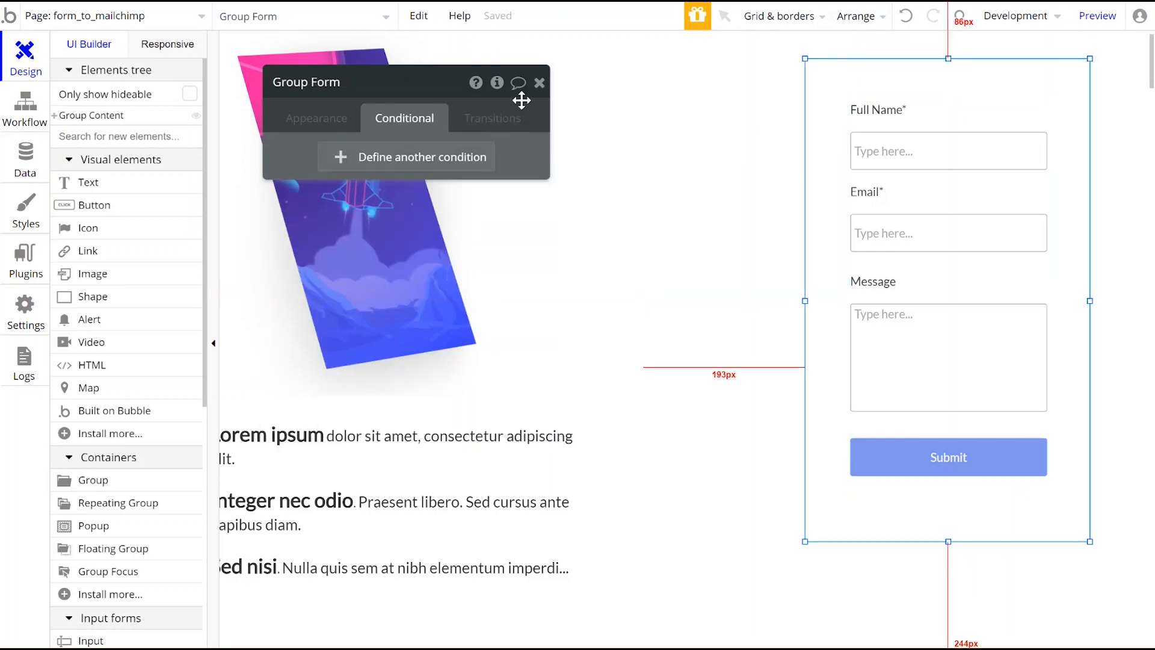
left_click(496, 83)
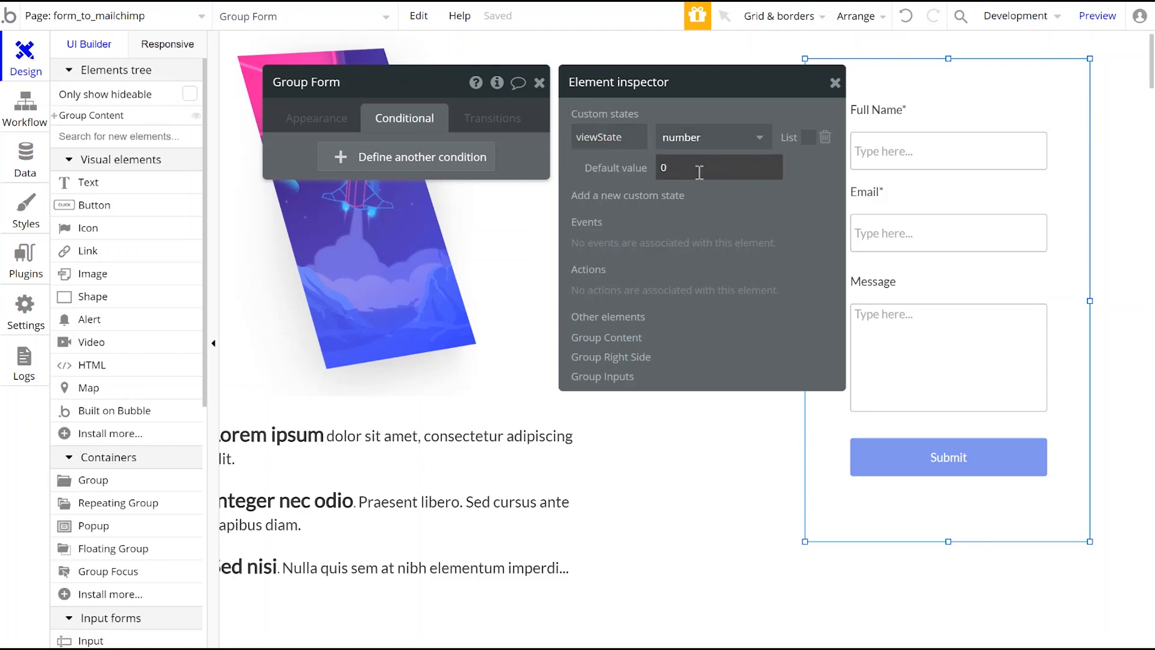
left_click(1020, 417)
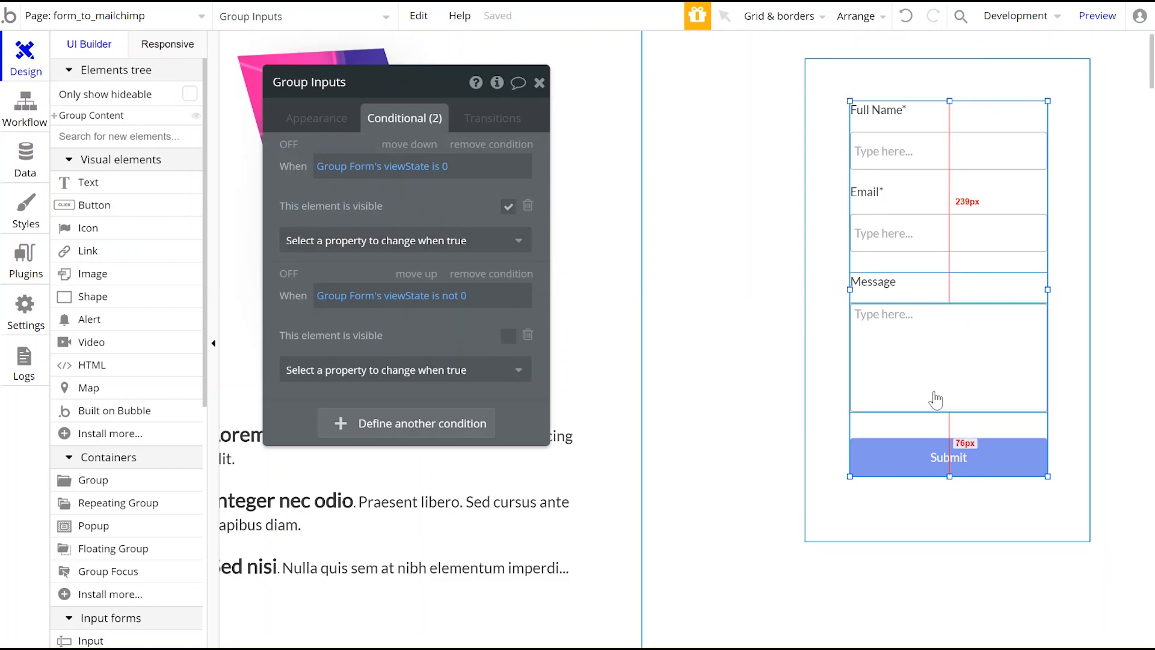
left_click(309, 120)
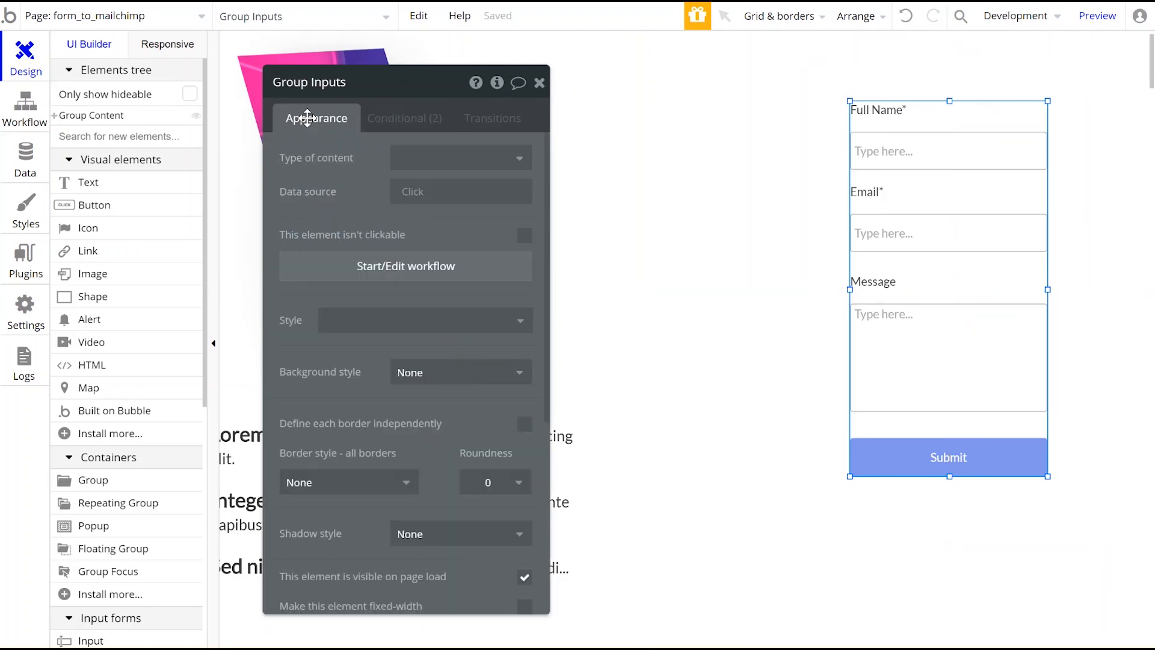
scroll(409, 351, "down", 3)
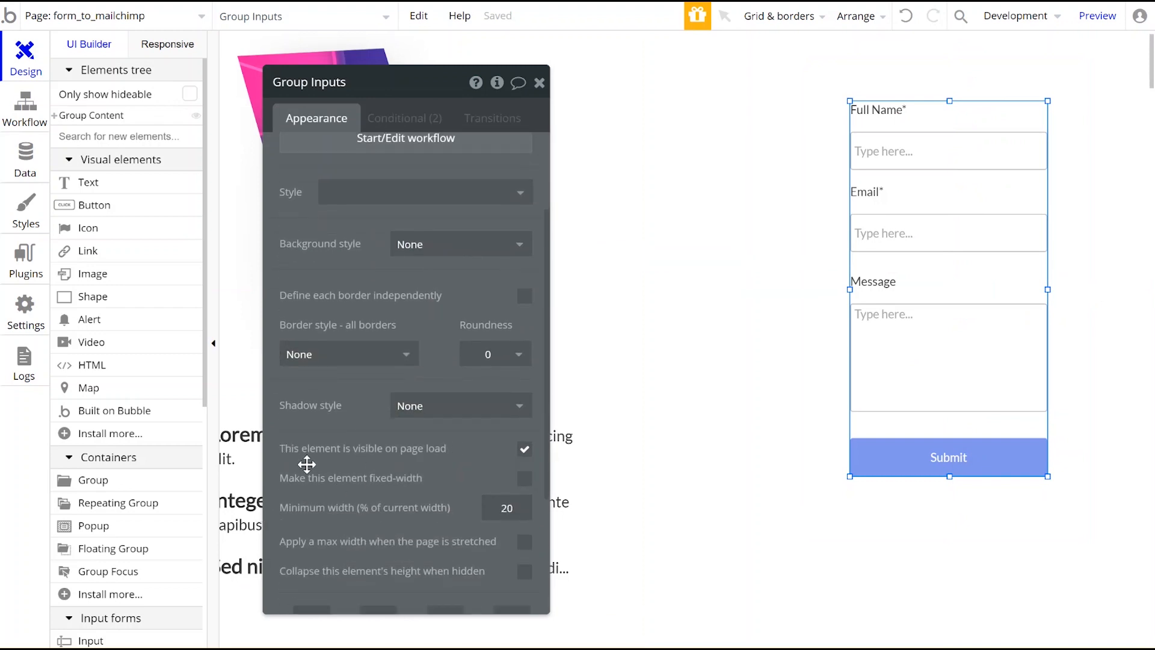
left_click(525, 452)
scroll(466, 464, "up", 3)
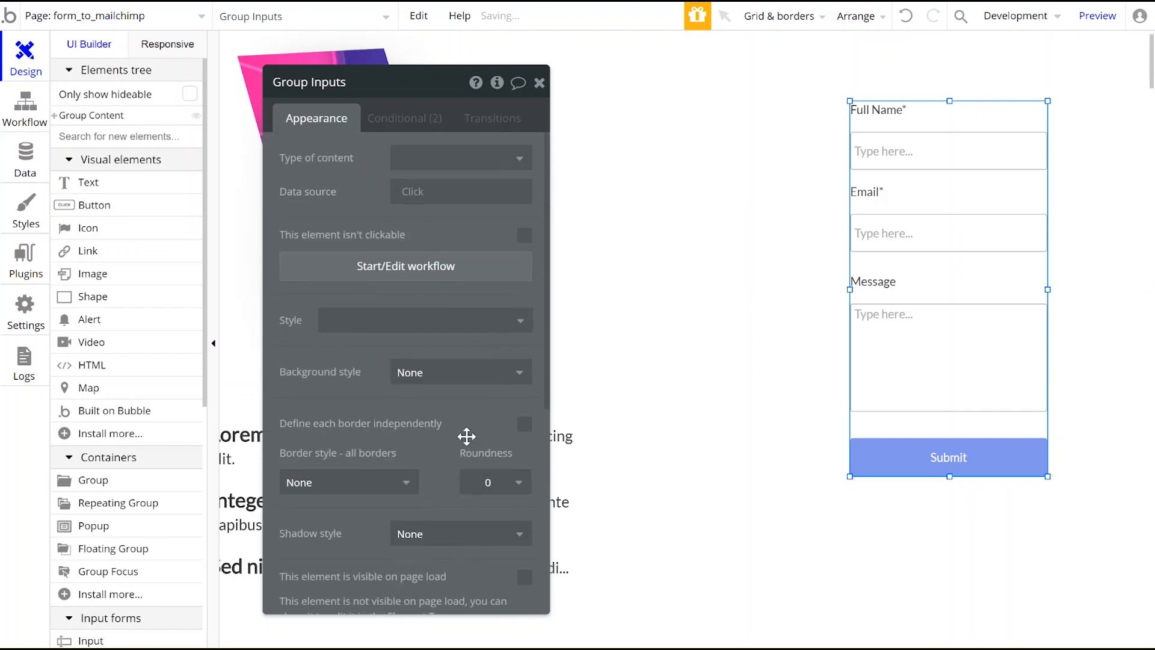
left_click(416, 122)
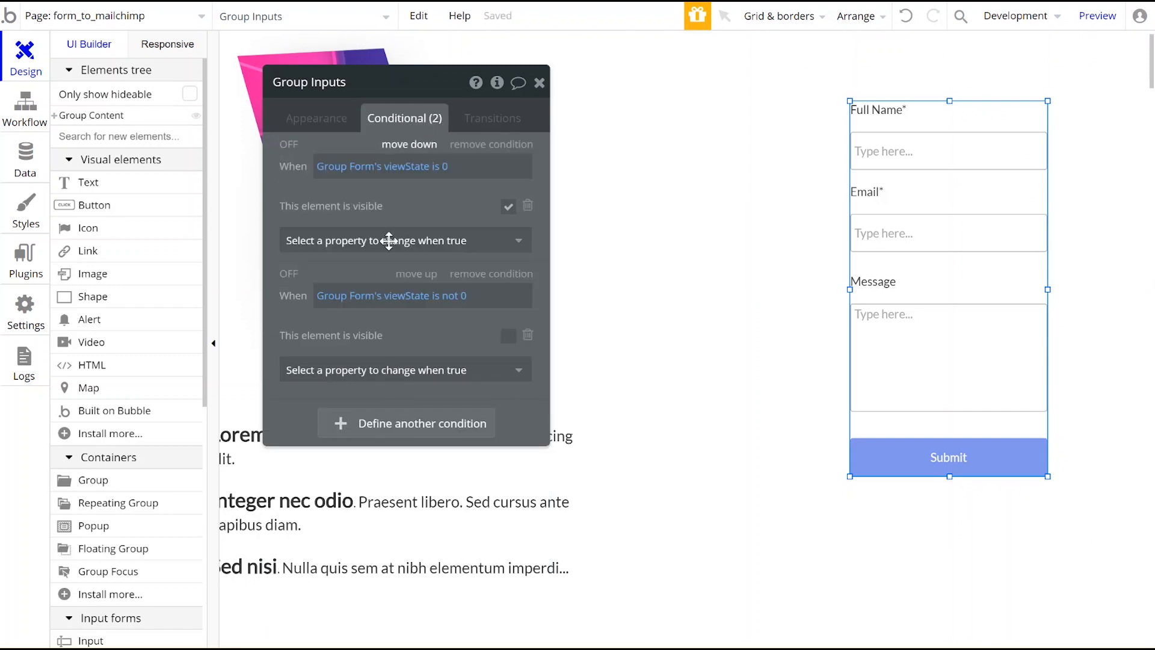
Step: Copy Group Inputs and hide the original on the canvas through the elements tree
right_click(988, 421)
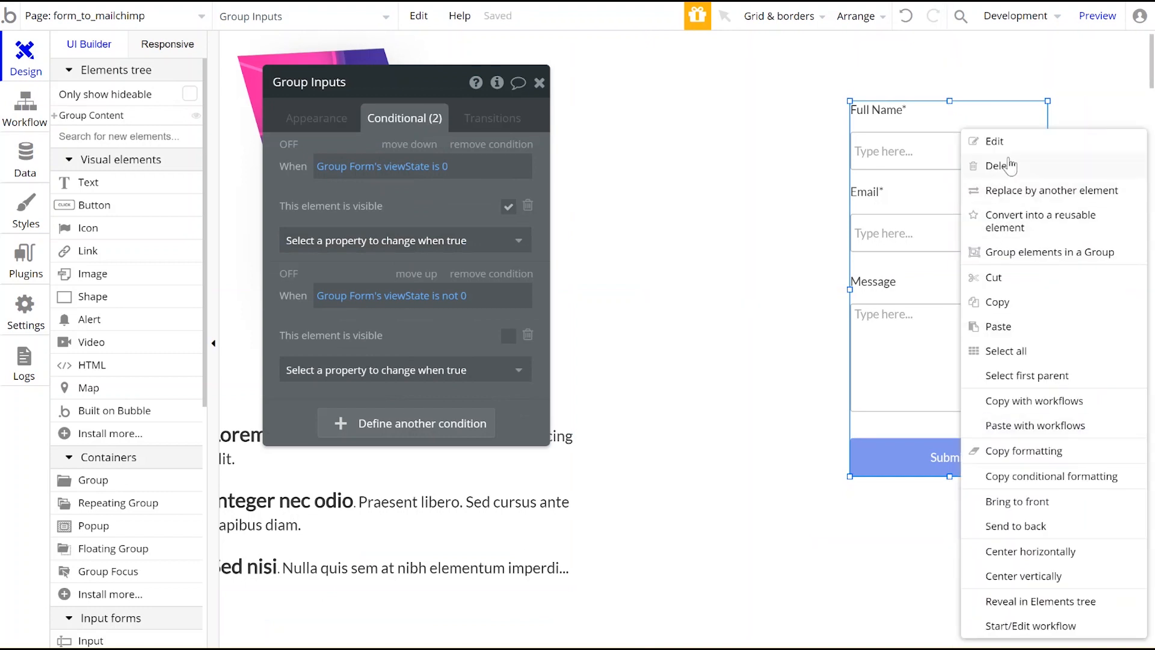
left_click(1020, 307)
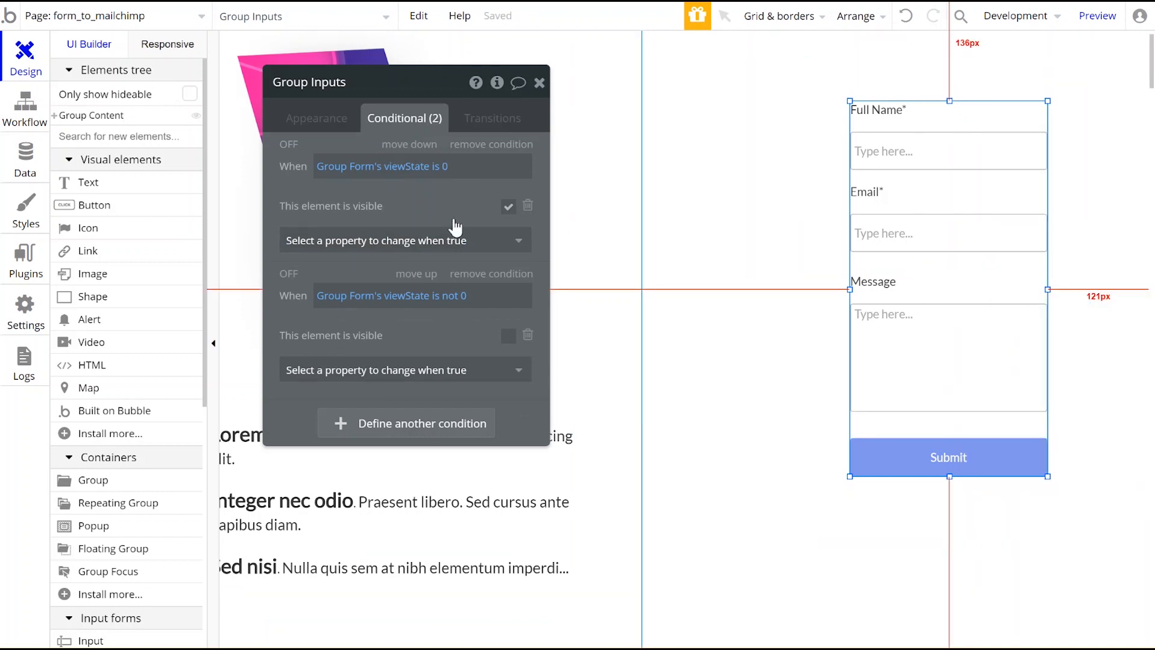
left_click(55, 115)
left_click(63, 133)
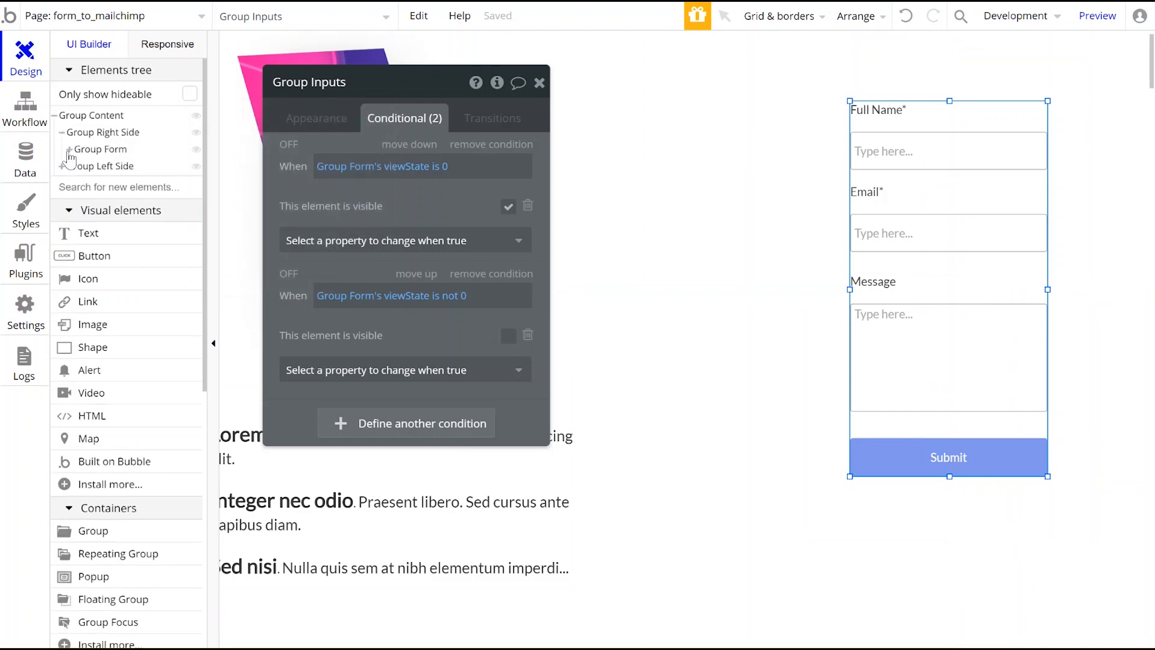
left_click(70, 150)
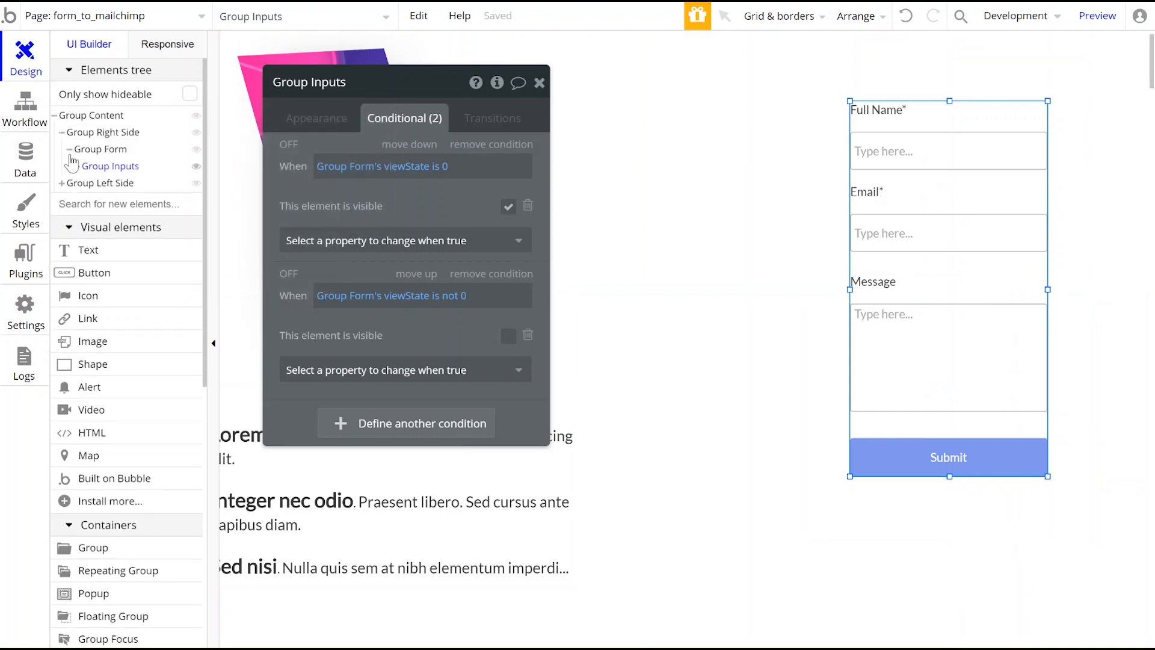
left_click(197, 167)
Step: Paste the copied inputs group into Group Form and center it horizontally and vertically
left_click(859, 221)
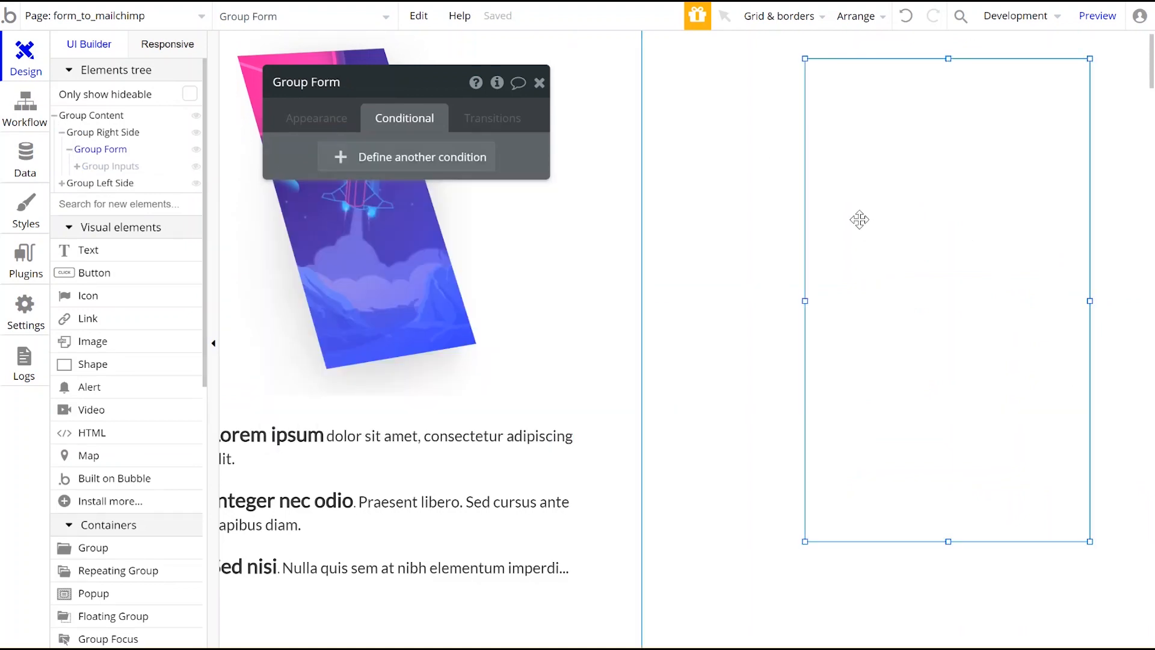
right_click(859, 220)
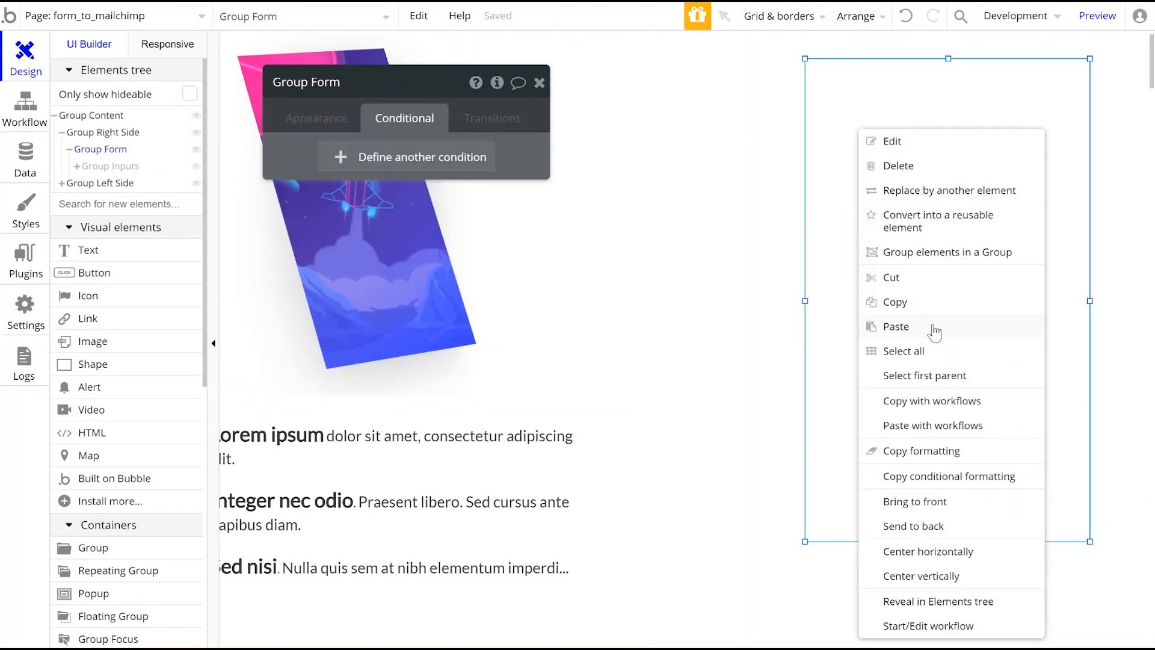
left_click(896, 326)
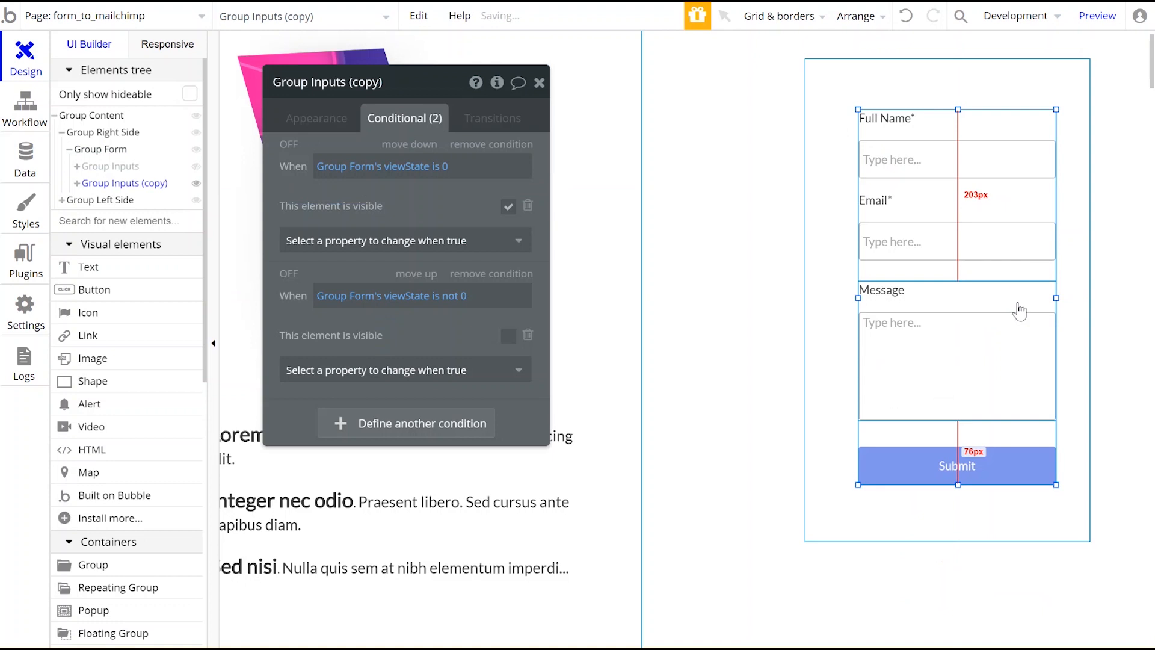
right_click(1035, 425)
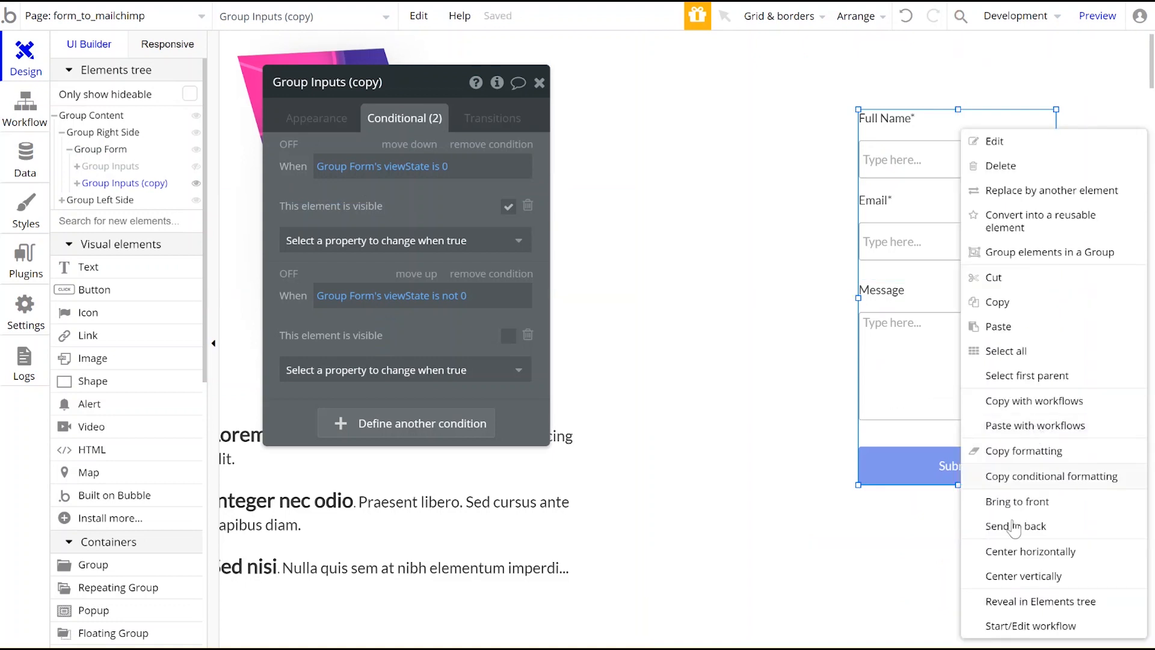
left_click(1023, 550)
right_click(992, 446)
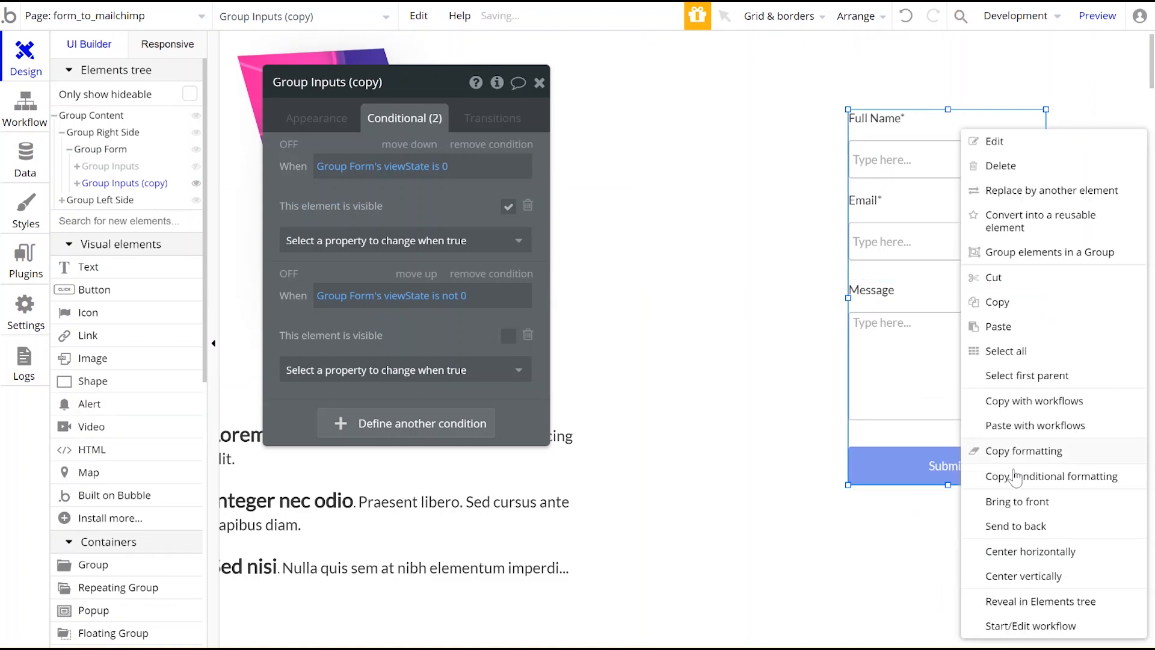
left_click(1052, 579)
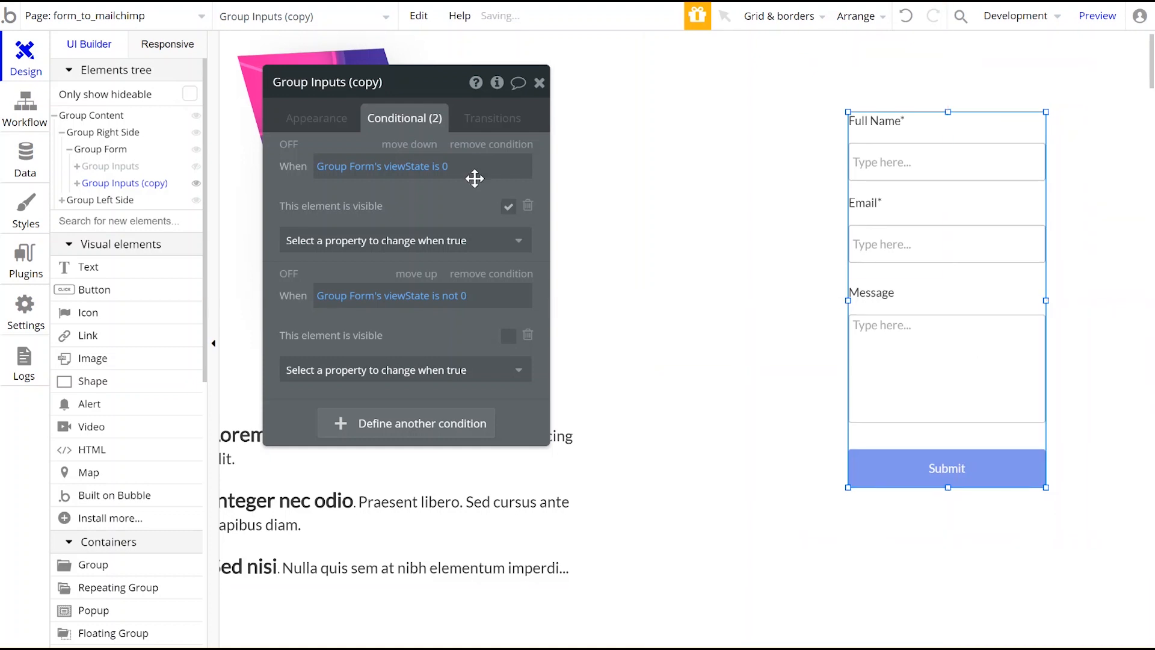
Step: Rename the pasted group as Group Thank You and set its first condition to Group Form's viewState is 1
left_click(396, 83)
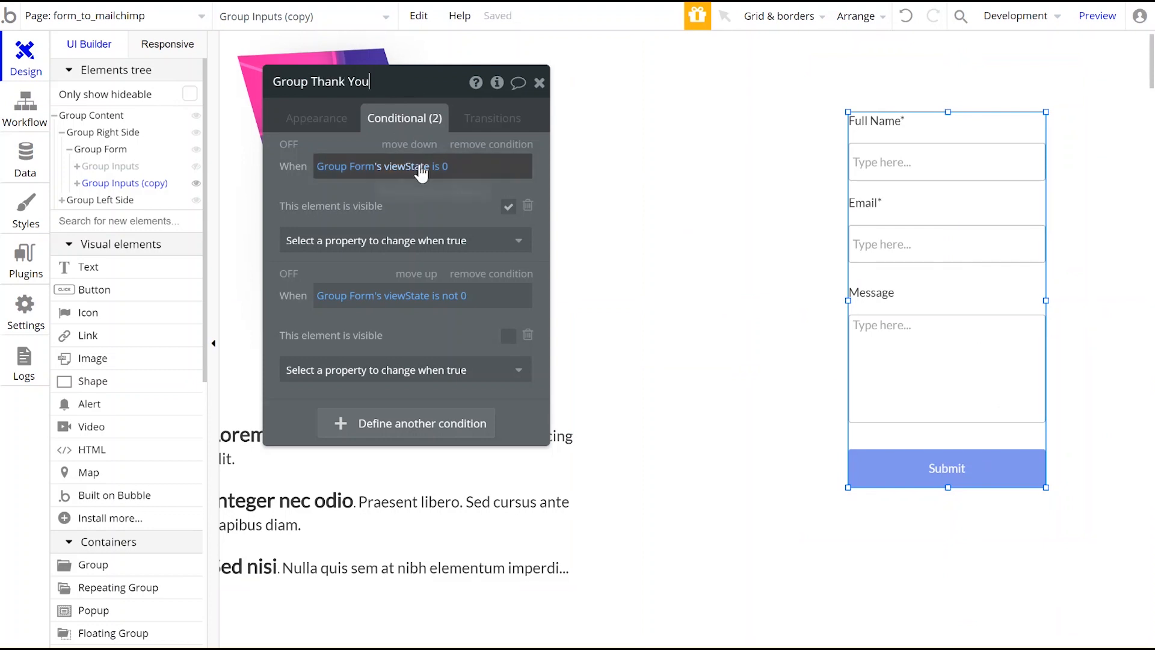
left_click(447, 169)
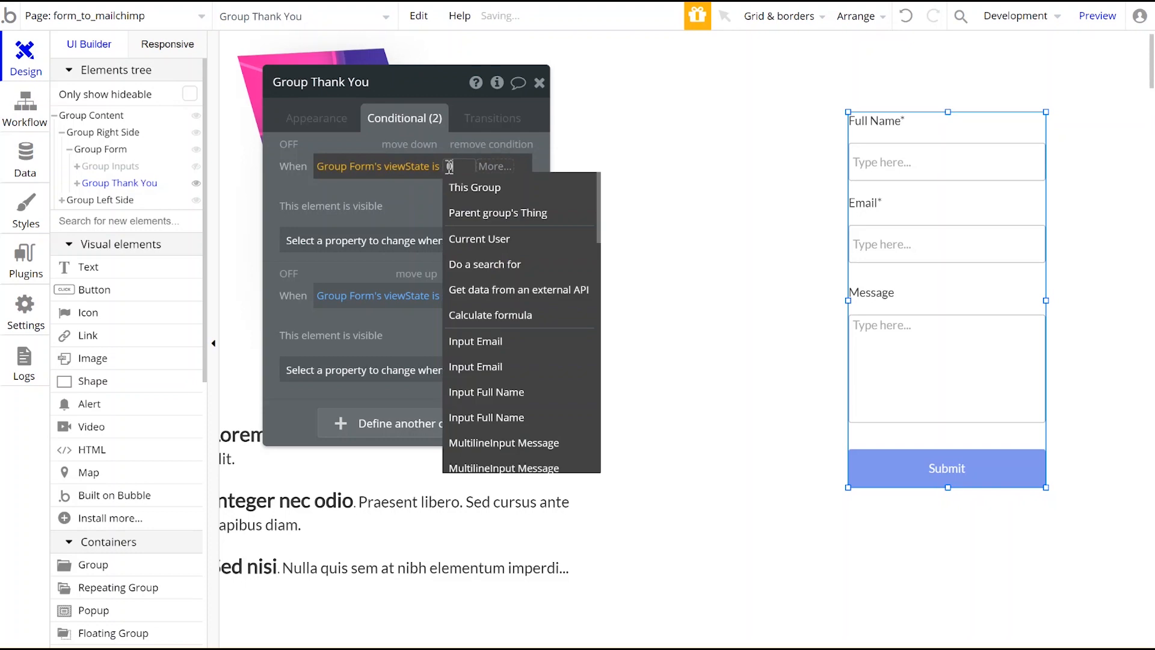
key("BackSpace")
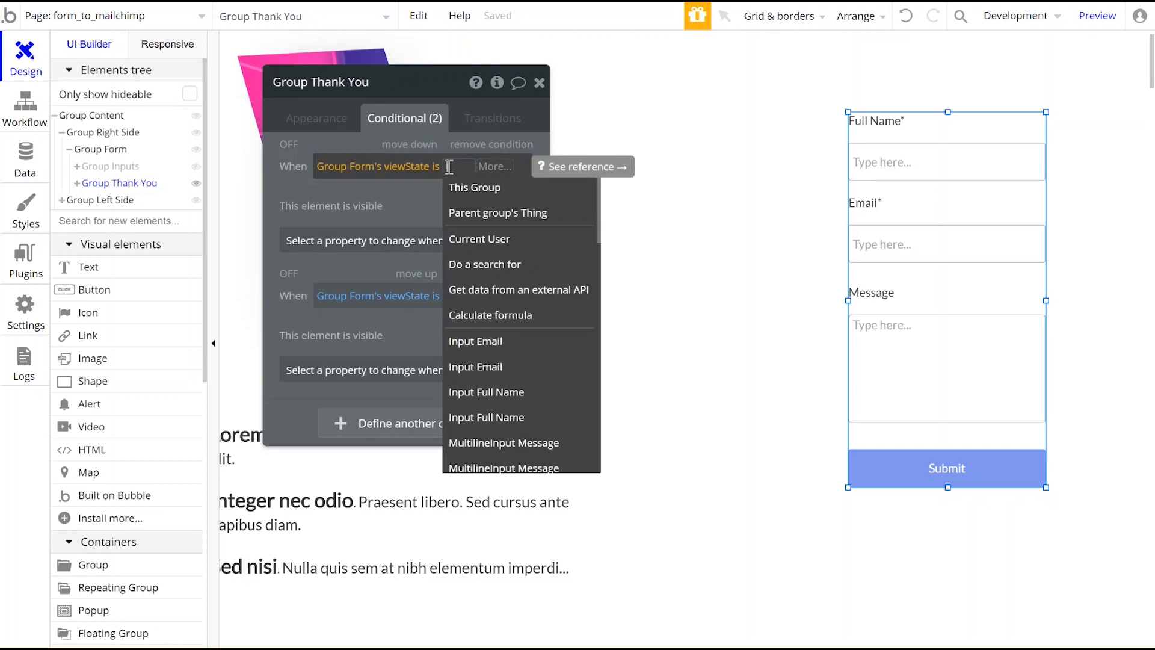
type("1")
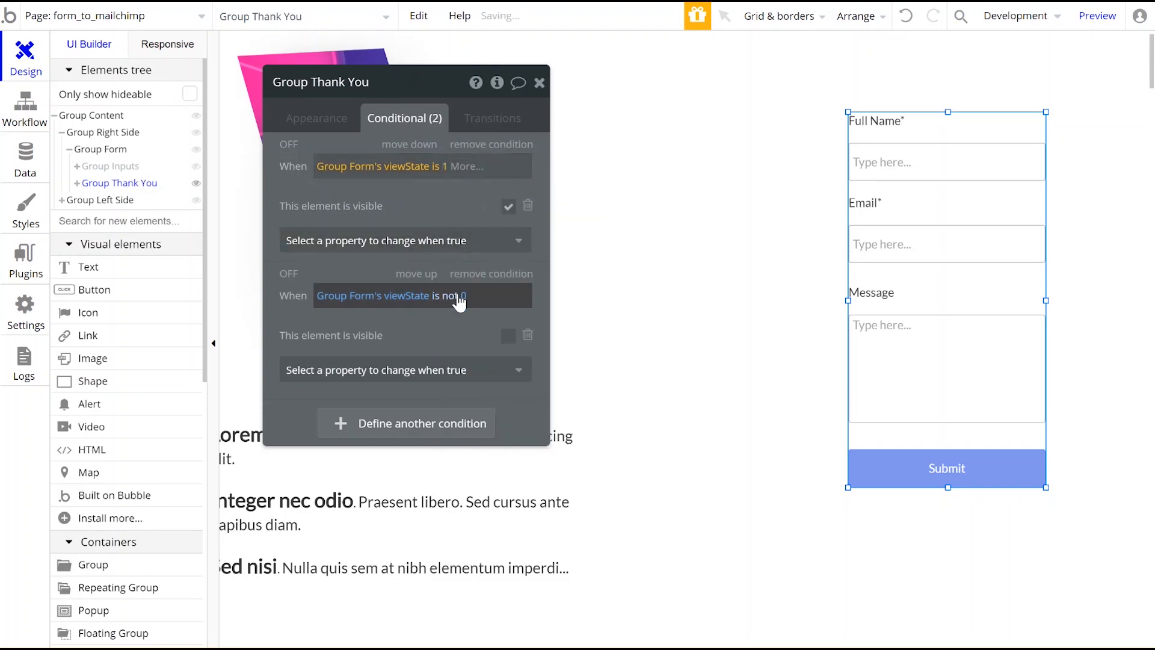
Step: Set the second, hiding condition of Group Thank You to Group Form's viewState is not 1
left_click(458, 295)
left_click(488, 294)
left_click(492, 294)
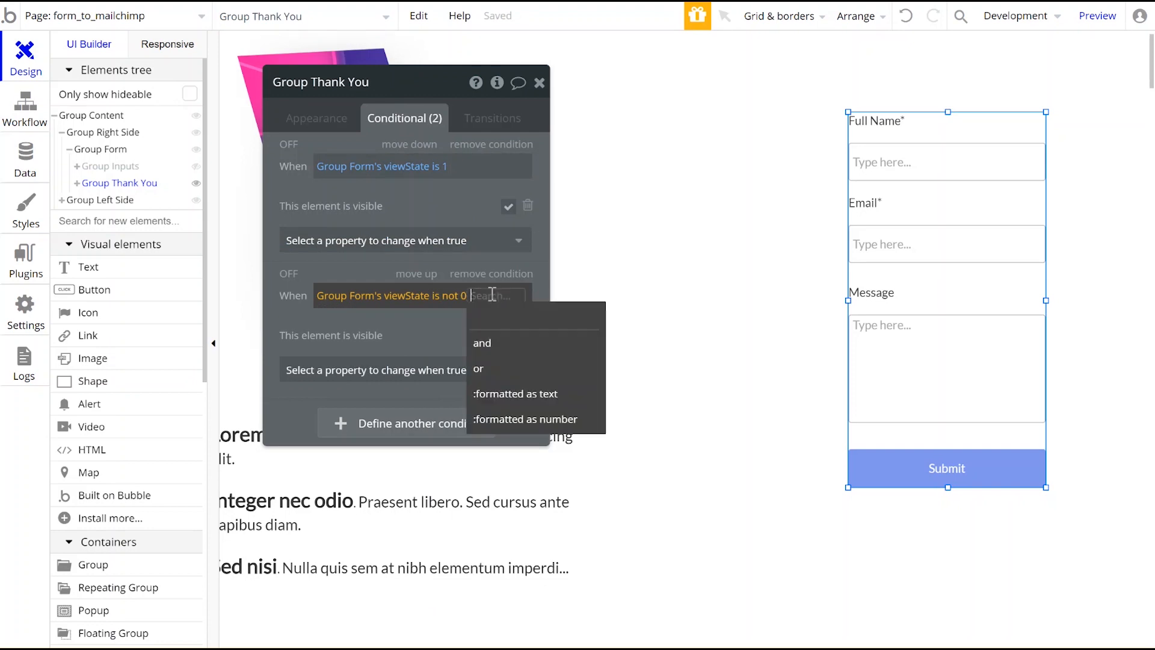
left_click(465, 296)
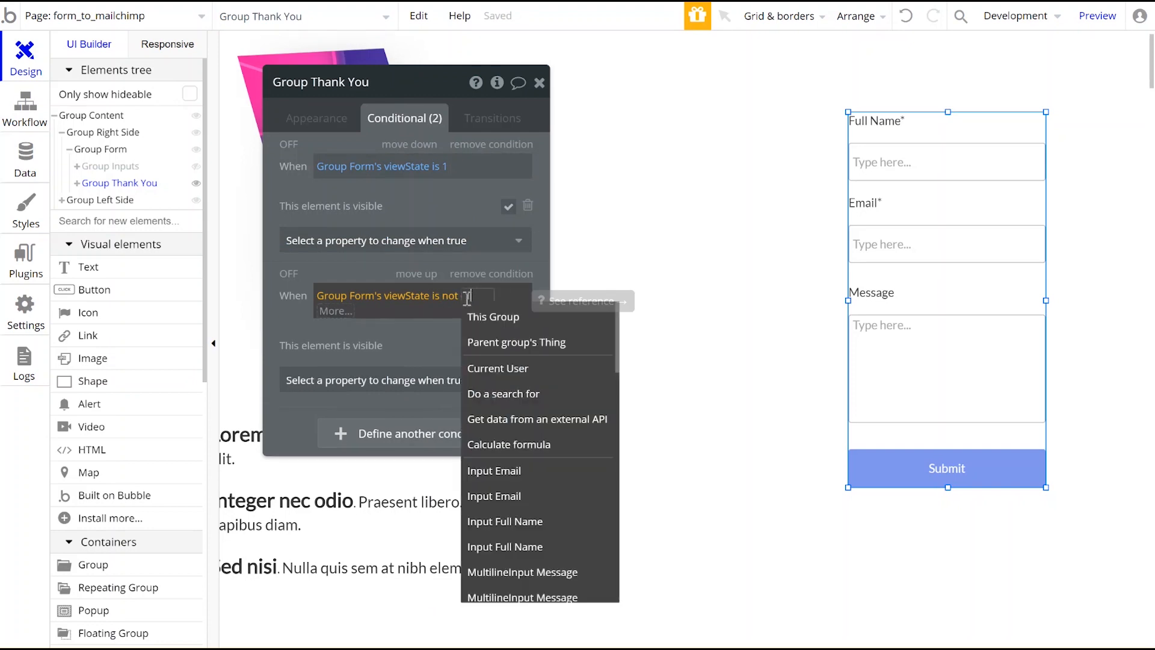
type("1")
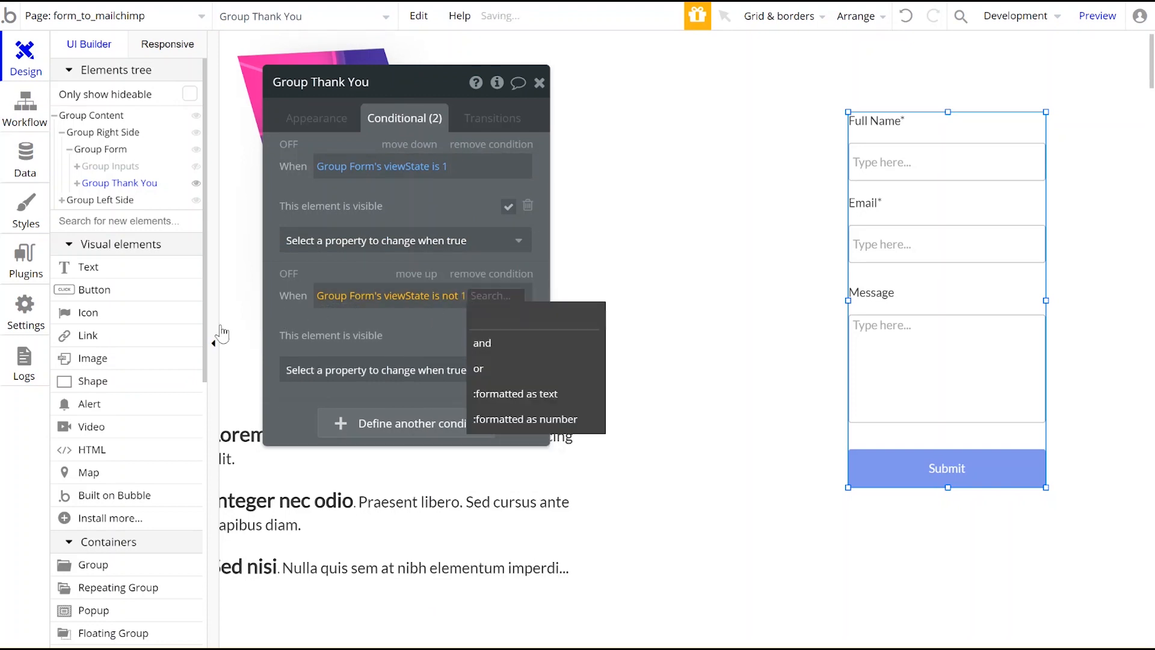
left_click(307, 307)
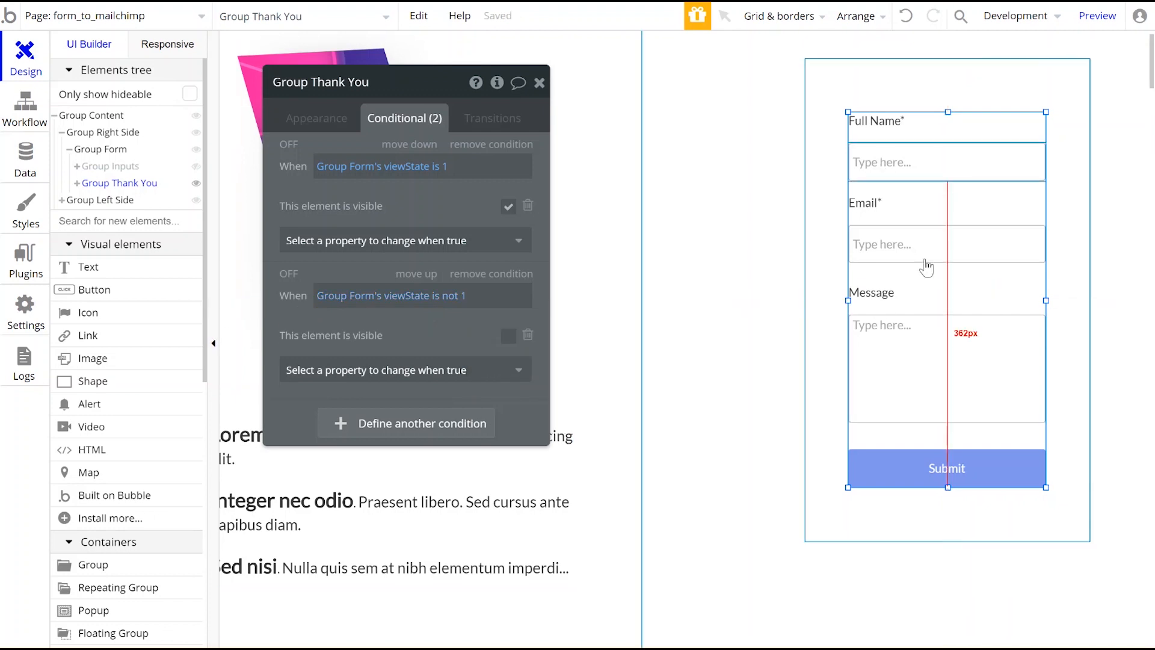
Step: Delete the copied Email and Message field groups from Group Thank You
left_click(1029, 211)
right_click(1030, 208)
left_click(1000, 166)
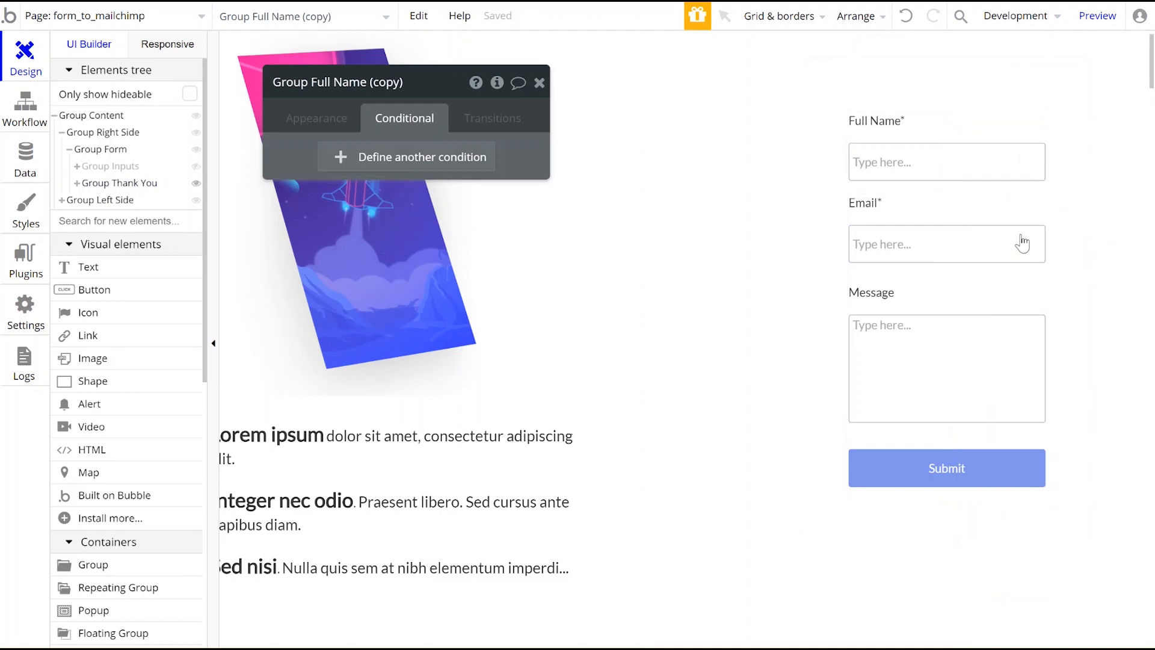
left_click(1031, 349)
right_click(1032, 367)
left_click(1035, 168)
Step: Delete the copied Submit button and the Full Name input from Group Thank You, keeping the Full Name label
left_click(968, 471)
right_click(971, 476)
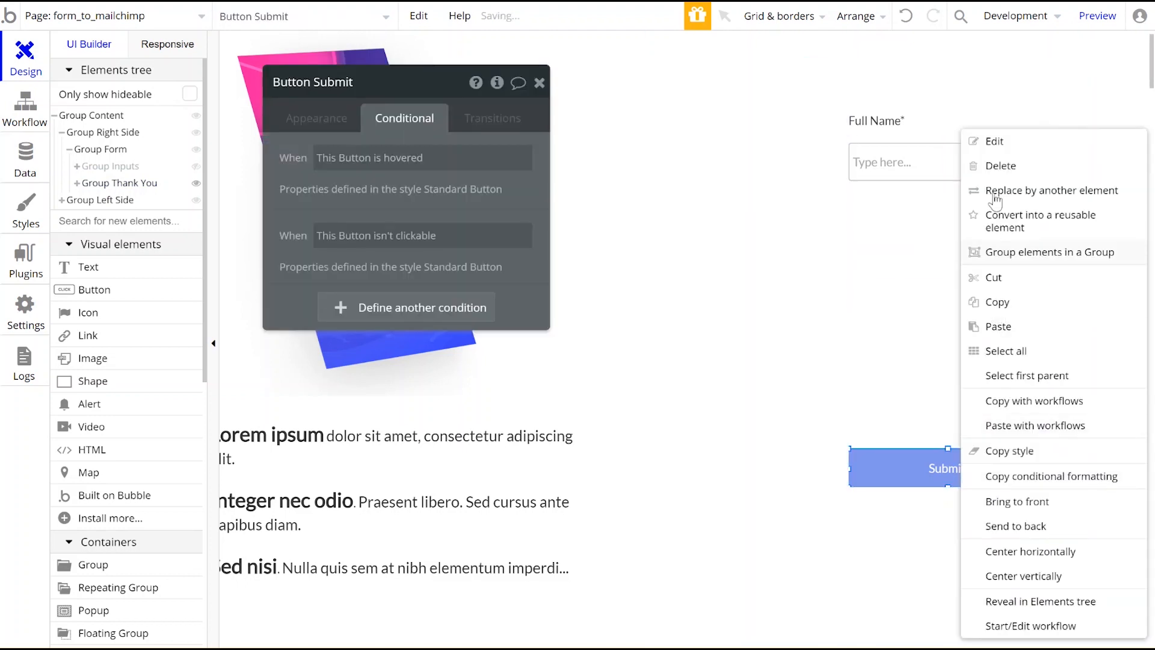
left_click(986, 165)
left_click(985, 155)
right_click(984, 156)
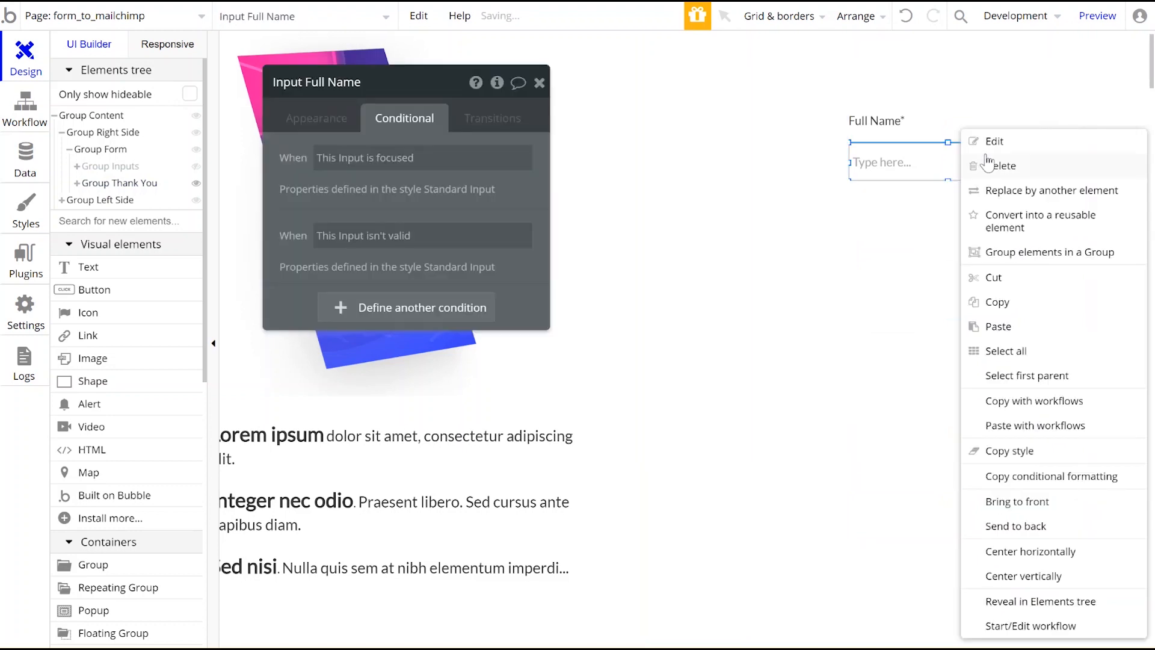
left_click(993, 160)
Step: Enlarge the Full Name label to about 233 by 81 px and change its text to "Thank you for your interest. We will be in touch."
left_click(884, 144)
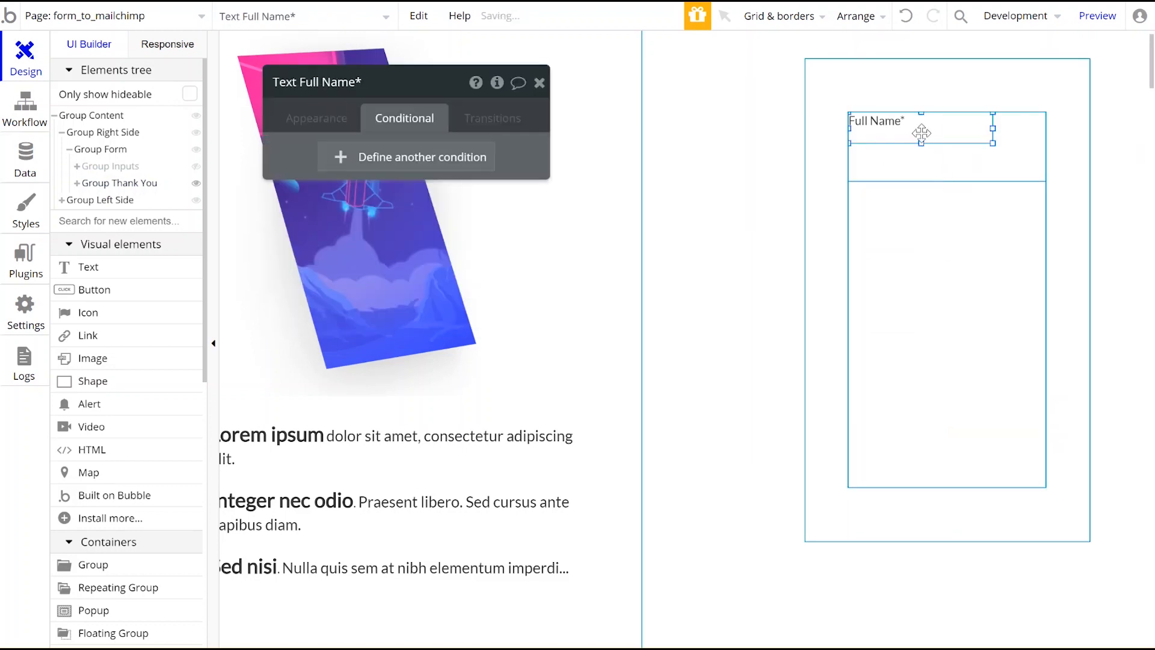
left_click_drag(991, 143, 1045, 179)
left_click(317, 120)
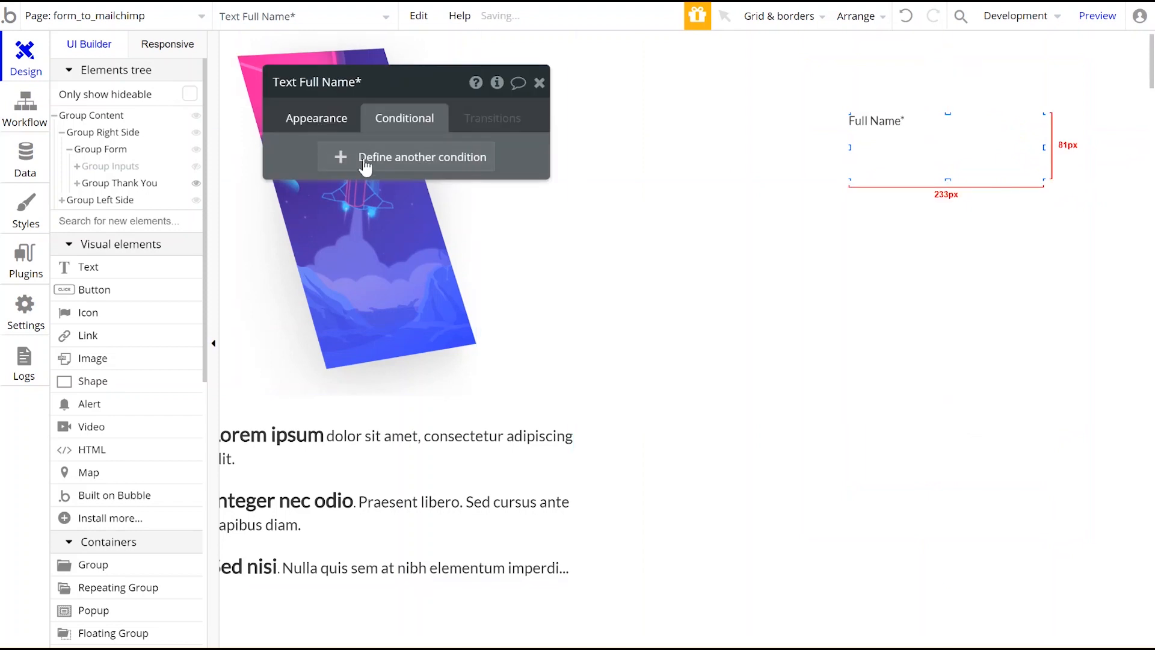
left_click(354, 165)
key("ctrl+a")
type("T")
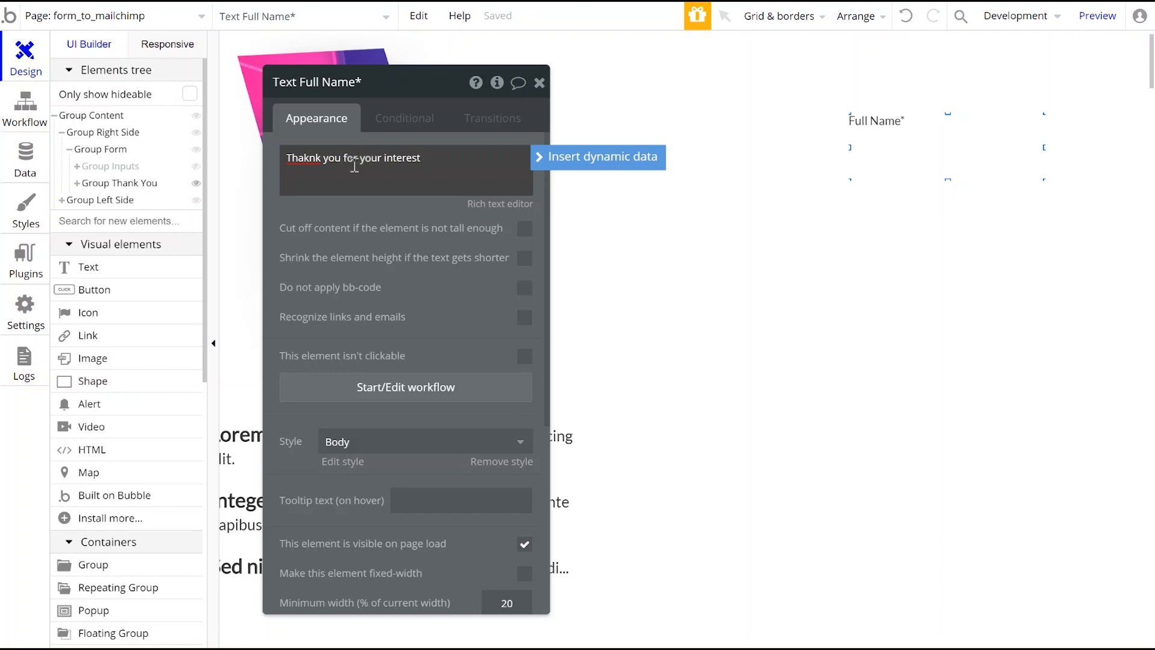
type("ill be in touch.")
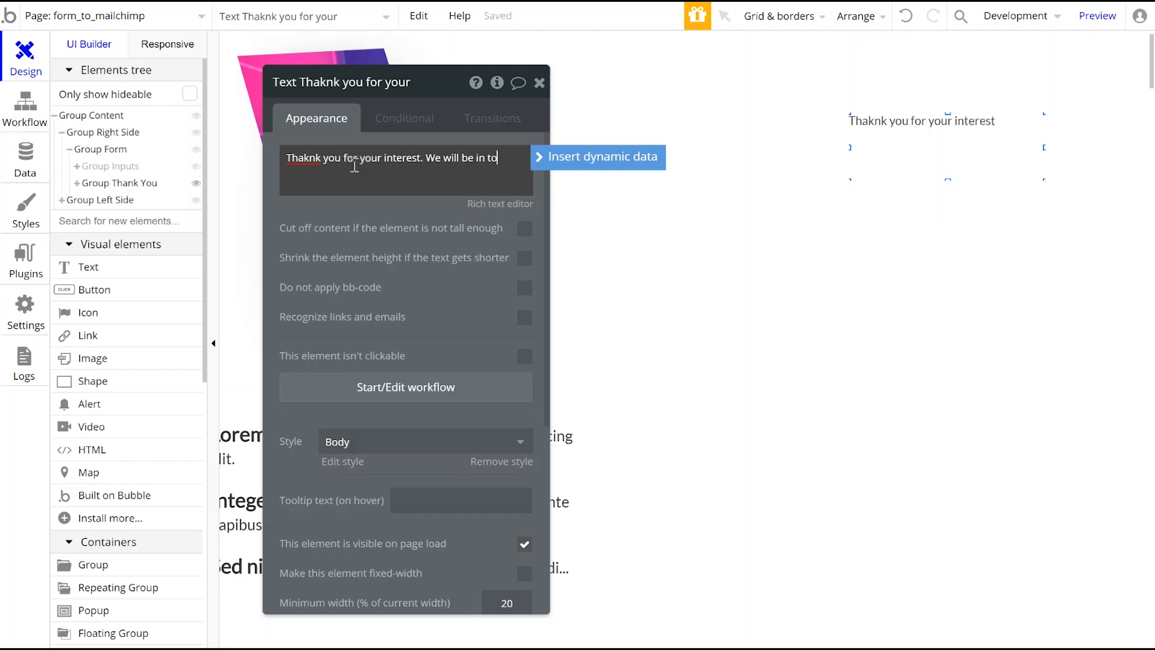
left_click(310, 157)
key("BackSpace")
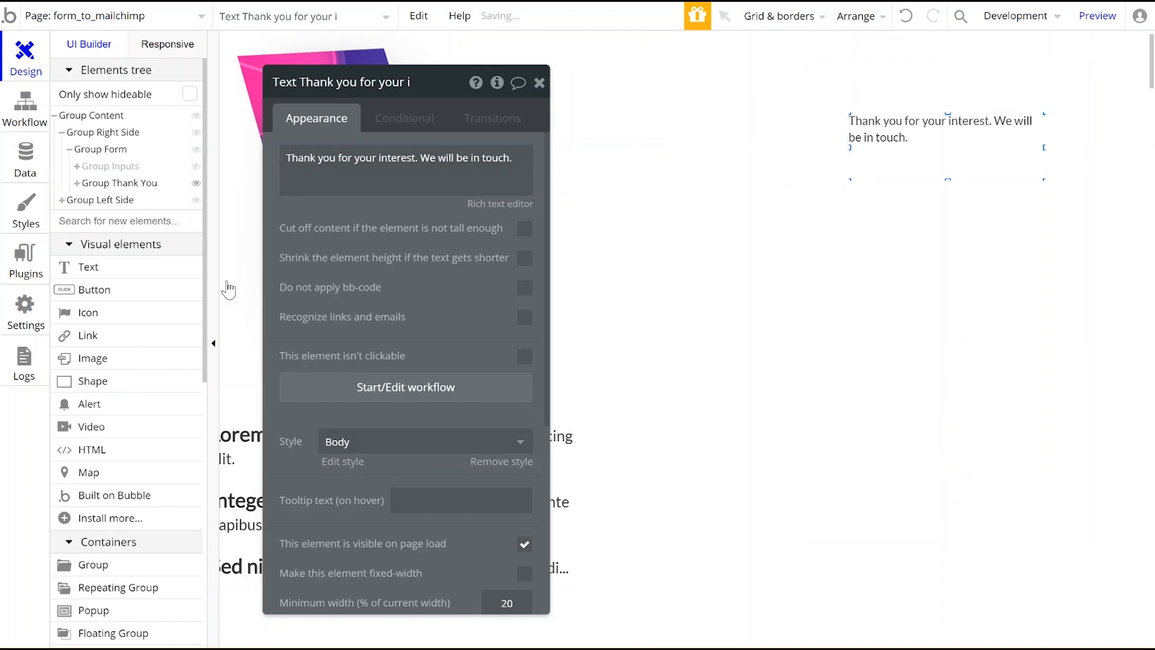
Step: Draw an icon of about 80 by 80 px in the middle of Group Thank You and center it horizontally
left_click(116, 313)
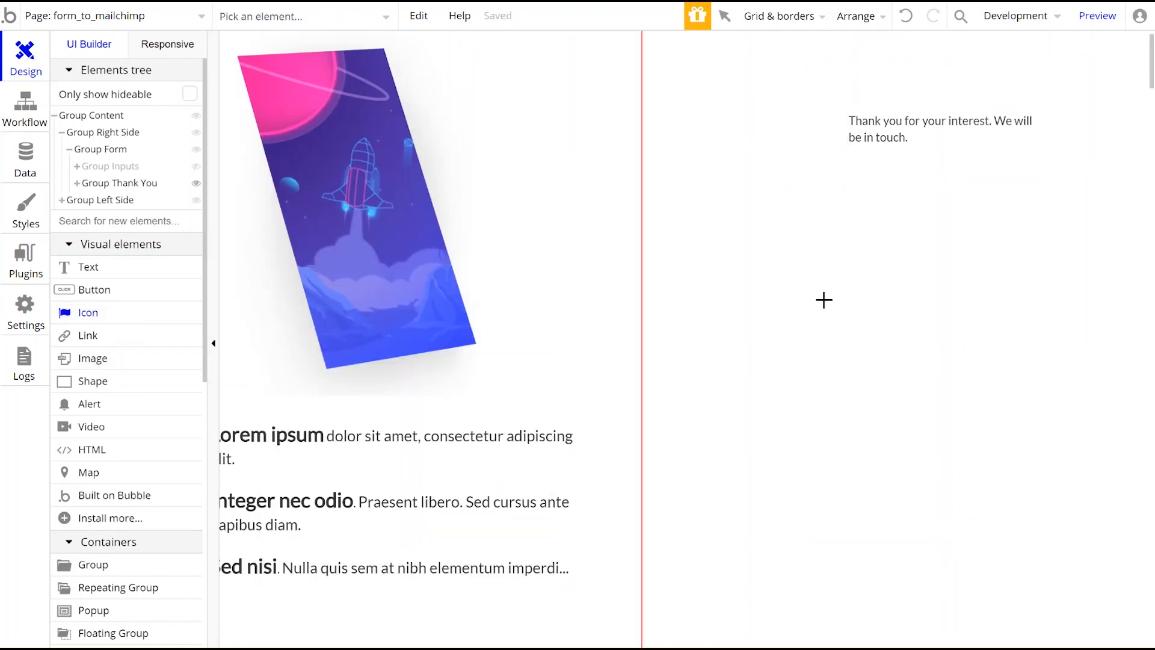
left_click_drag(922, 269, 958, 301)
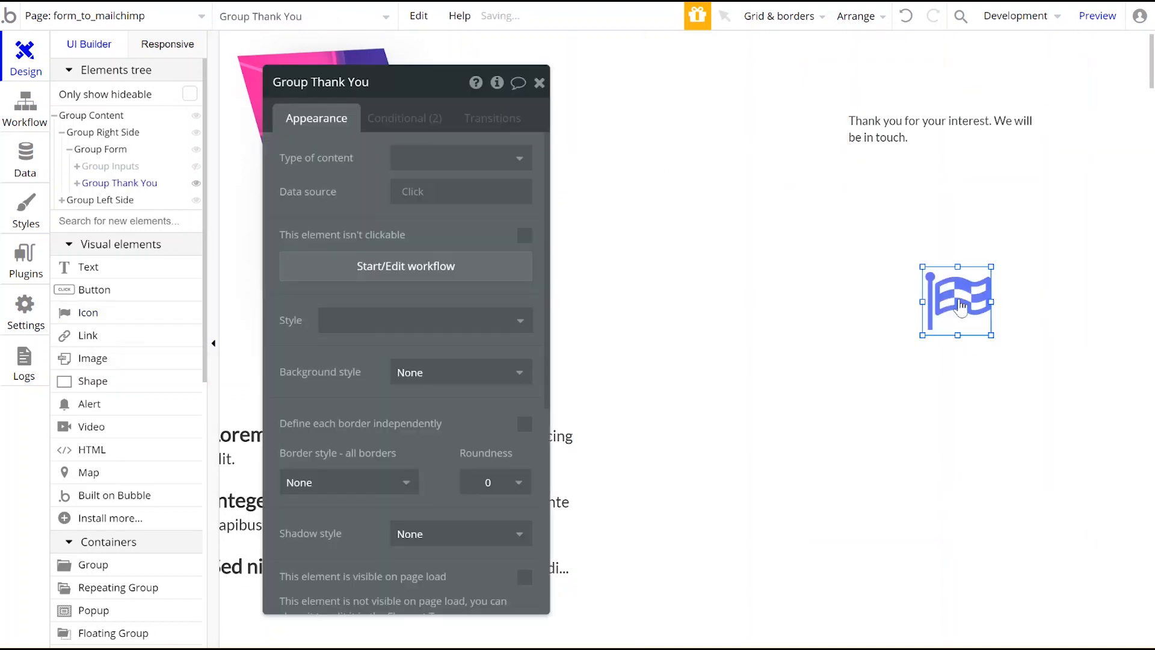
right_click(958, 301)
left_click(1044, 551)
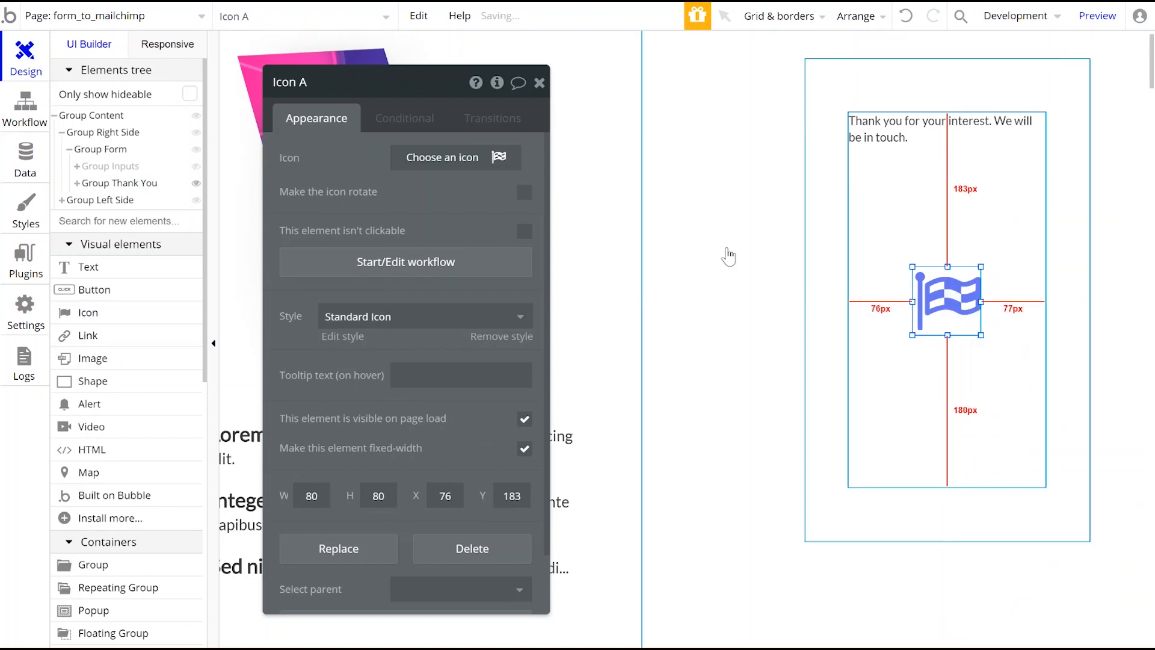
Step: Search the icon library for "check" and change the flag icon to the plain check mark, keeping its centered position
left_click(435, 172)
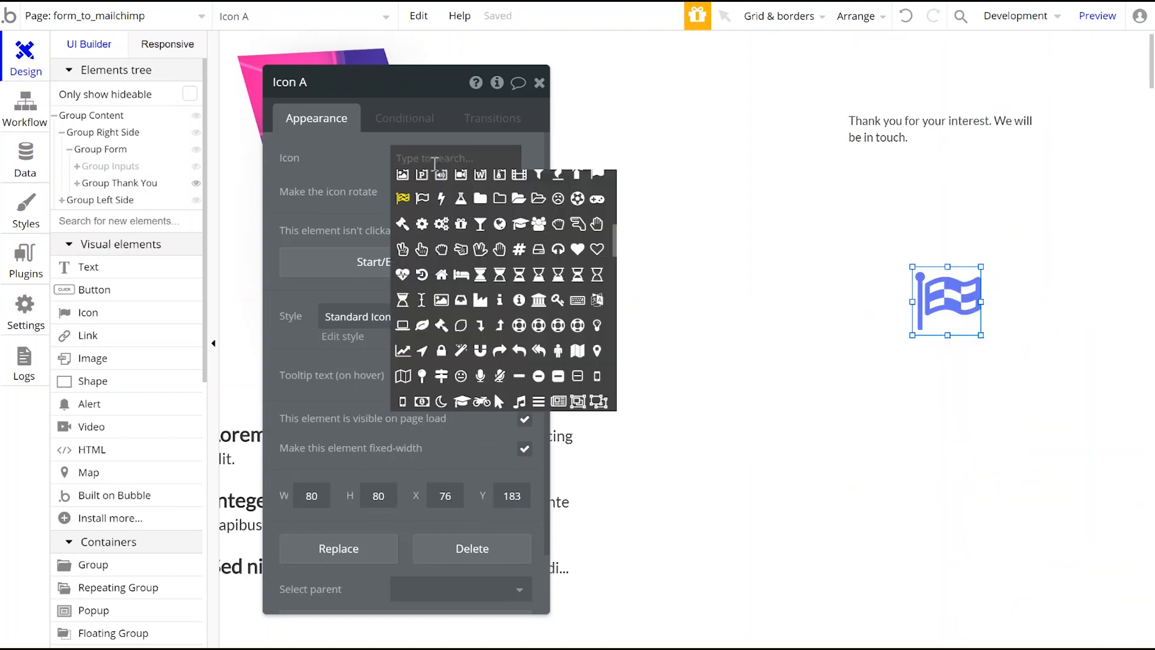
type("check")
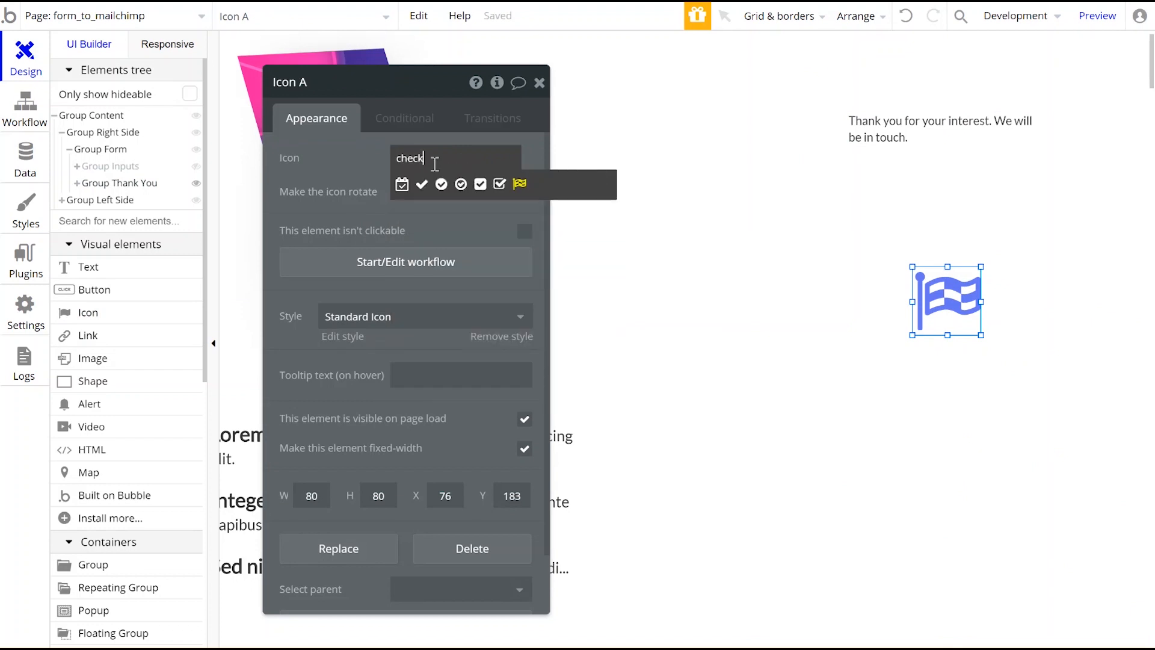
left_click(422, 184)
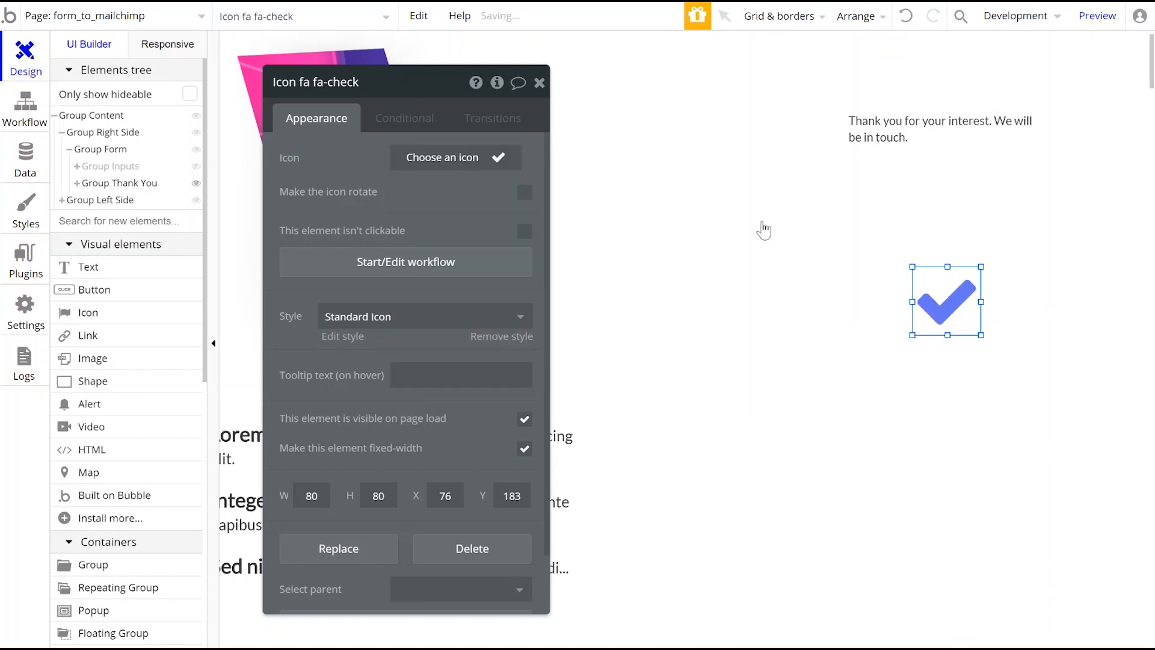
left_click_drag(929, 327, 957, 205)
key("ctrl+z")
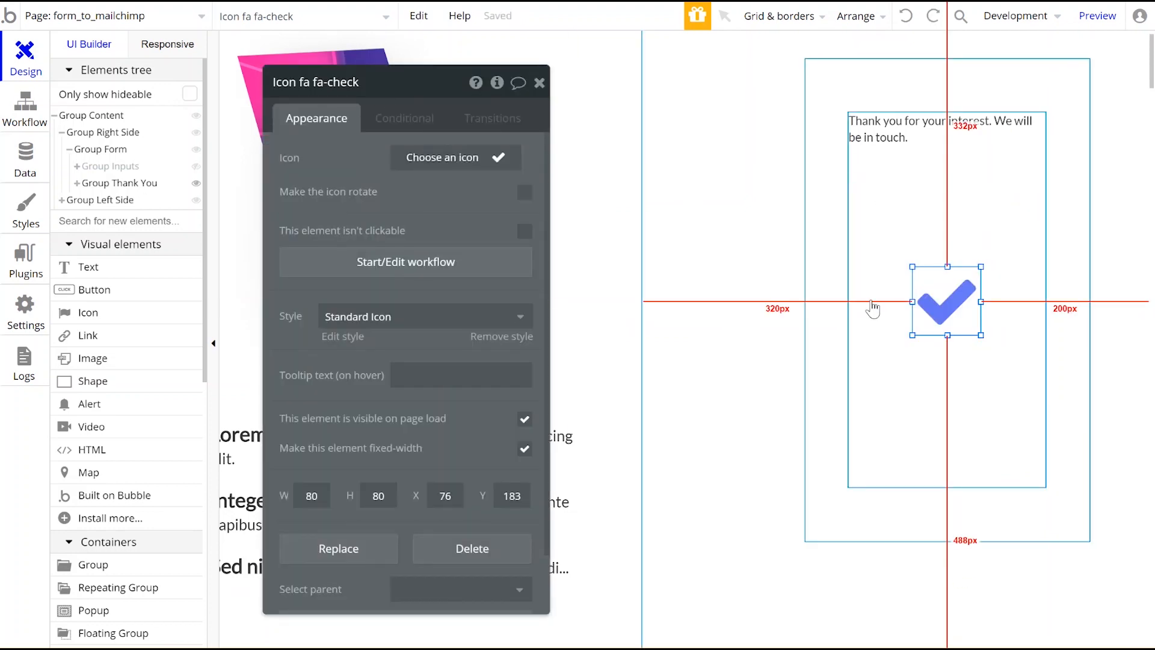
Step: Hide Group Thank You on the canvas and show Group Inputs again through the elements tree
left_click(170, 185)
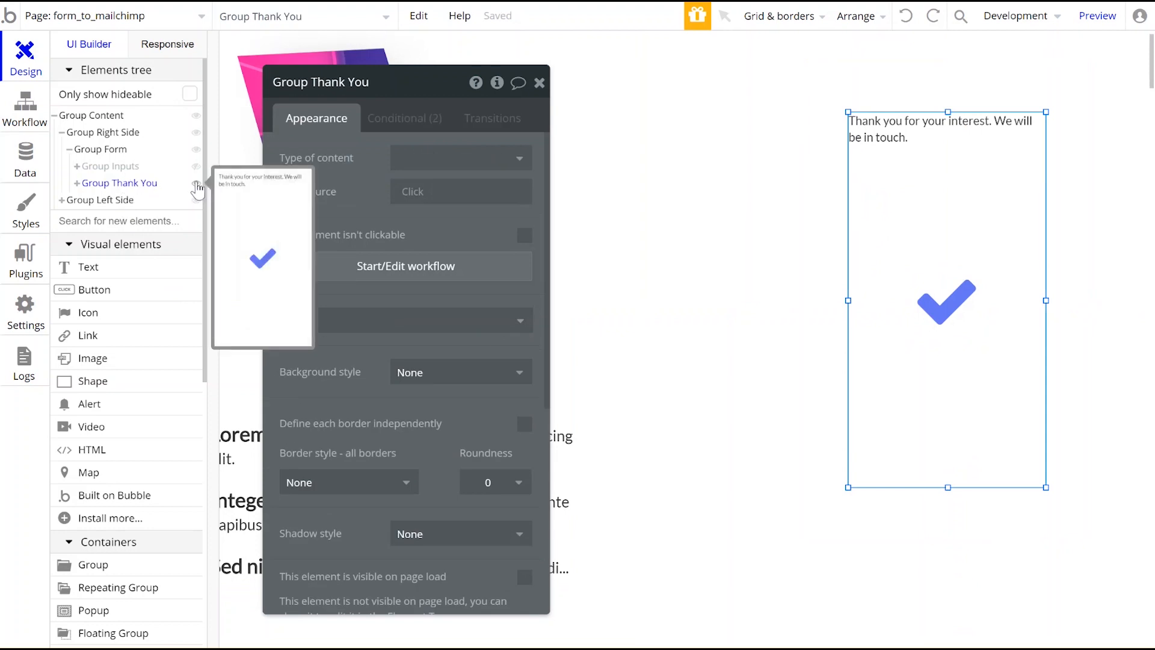
left_click(196, 183)
left_click(196, 167)
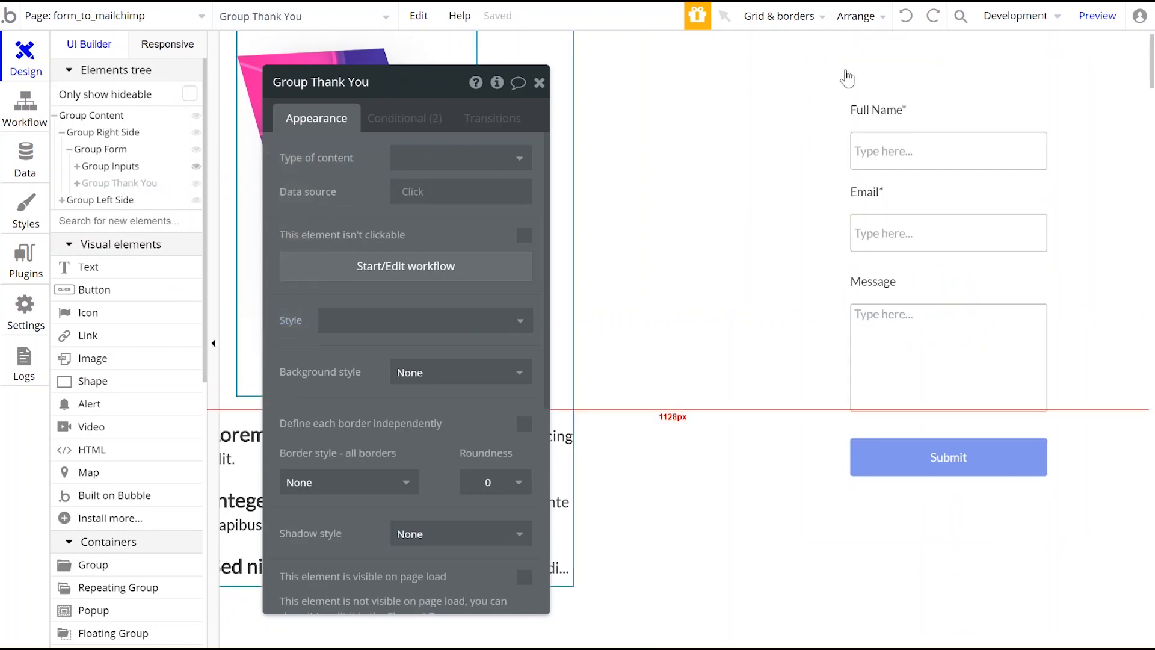
Step: Select the Submit button in Group Inputs and start a workflow for when it is clicked
left_click(933, 462)
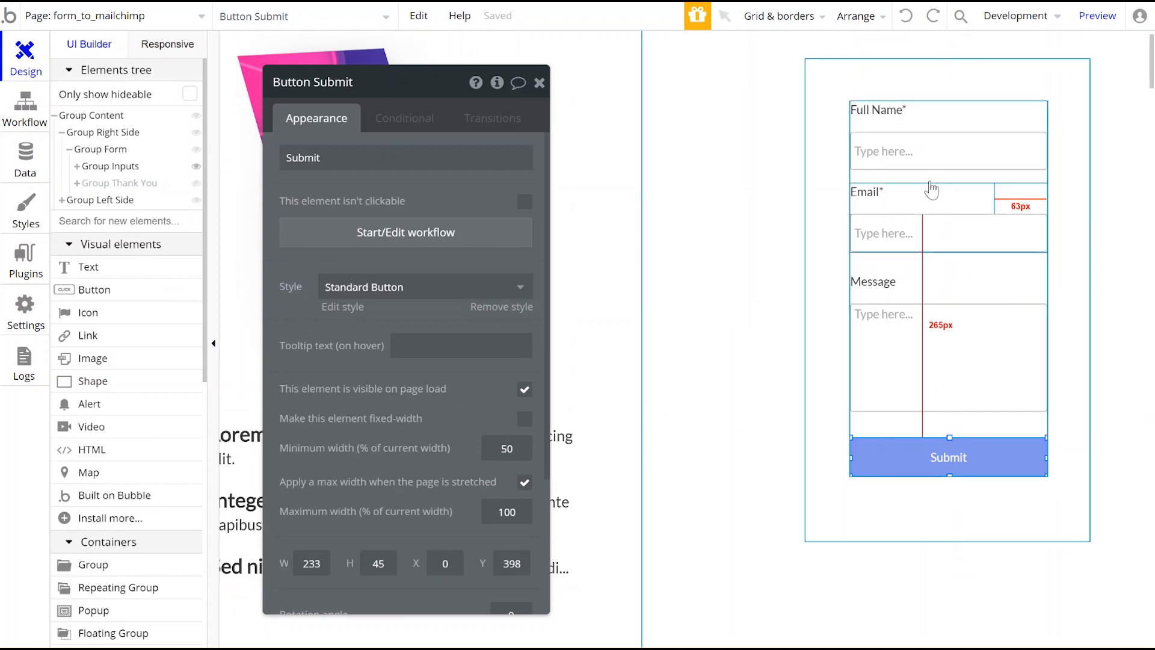
left_click(1019, 78)
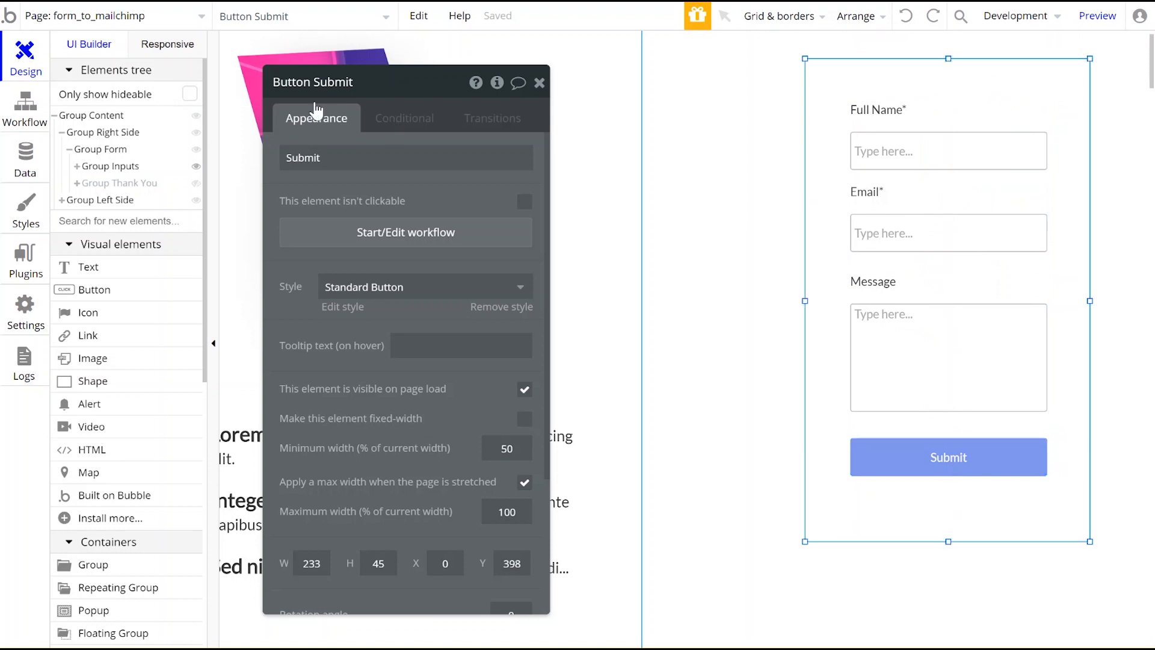
left_click(915, 468)
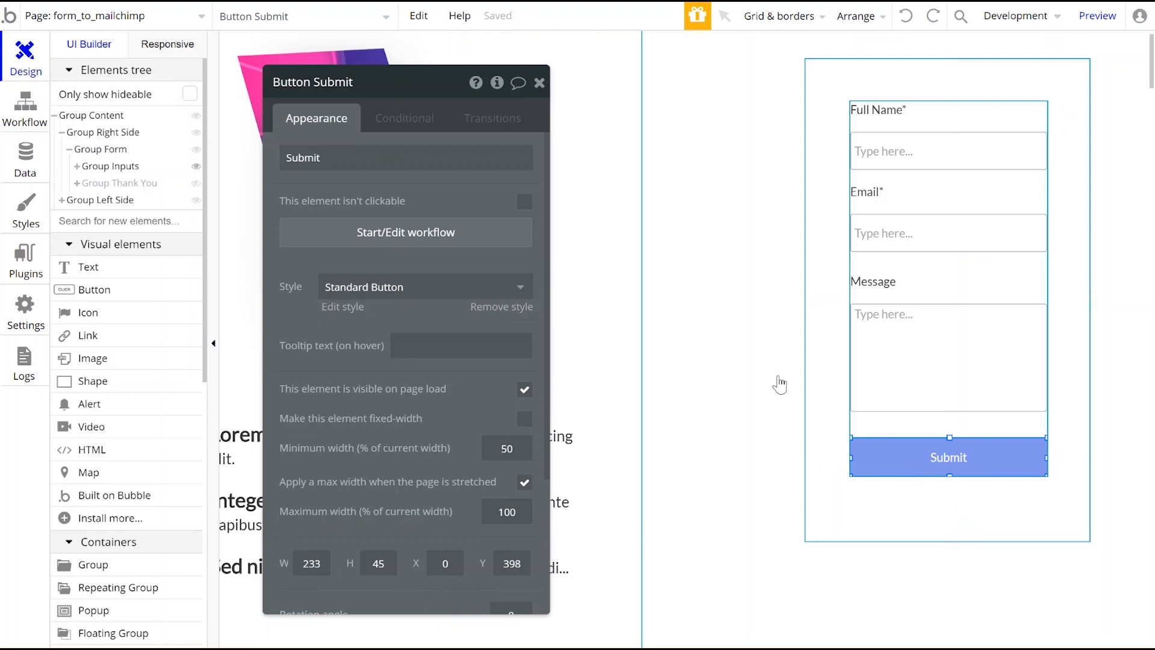
left_click(368, 239)
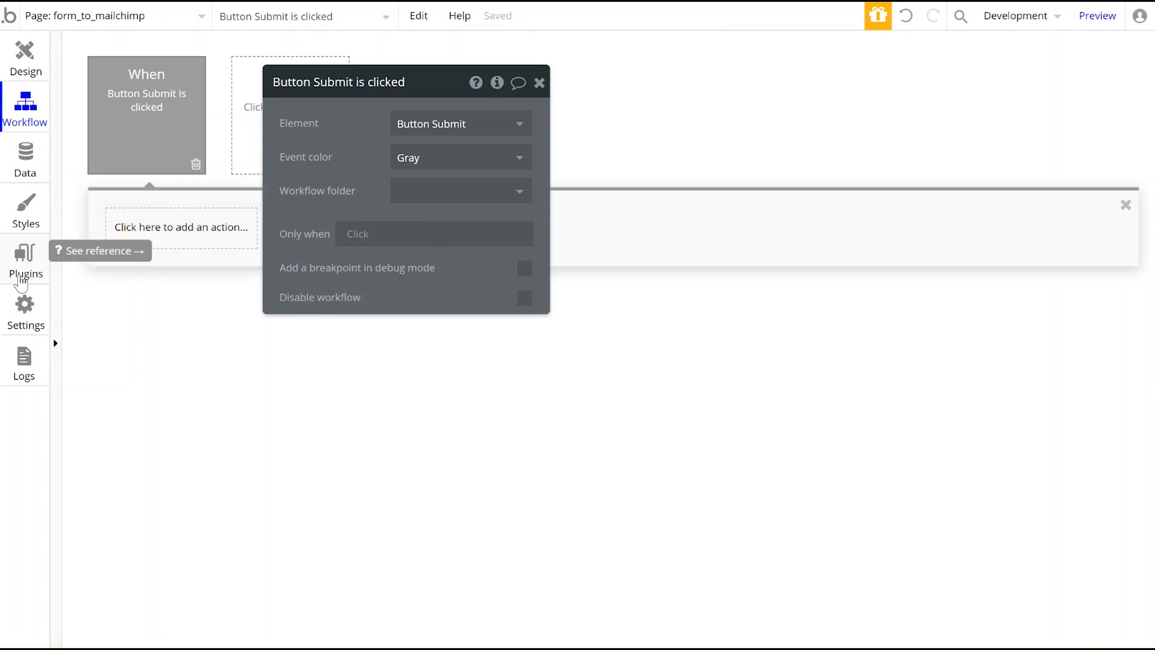
Step: Review the plugin installation list and the installed Mailchimp plugin's API key fields and available actions
left_click(22, 278)
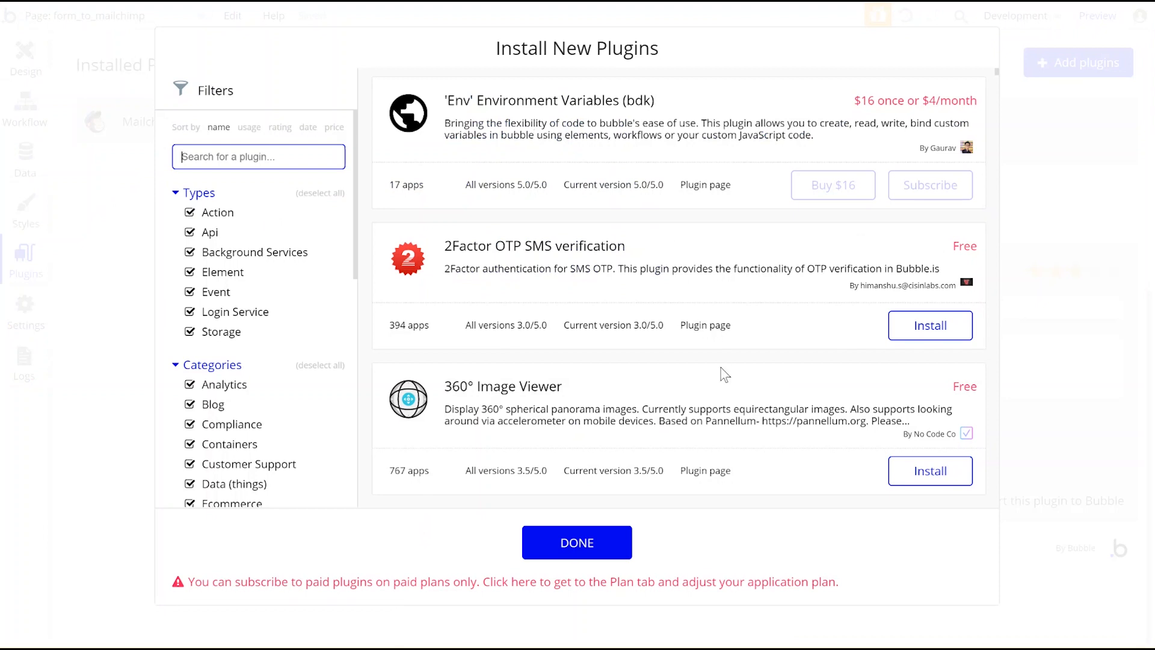
left_click(559, 550)
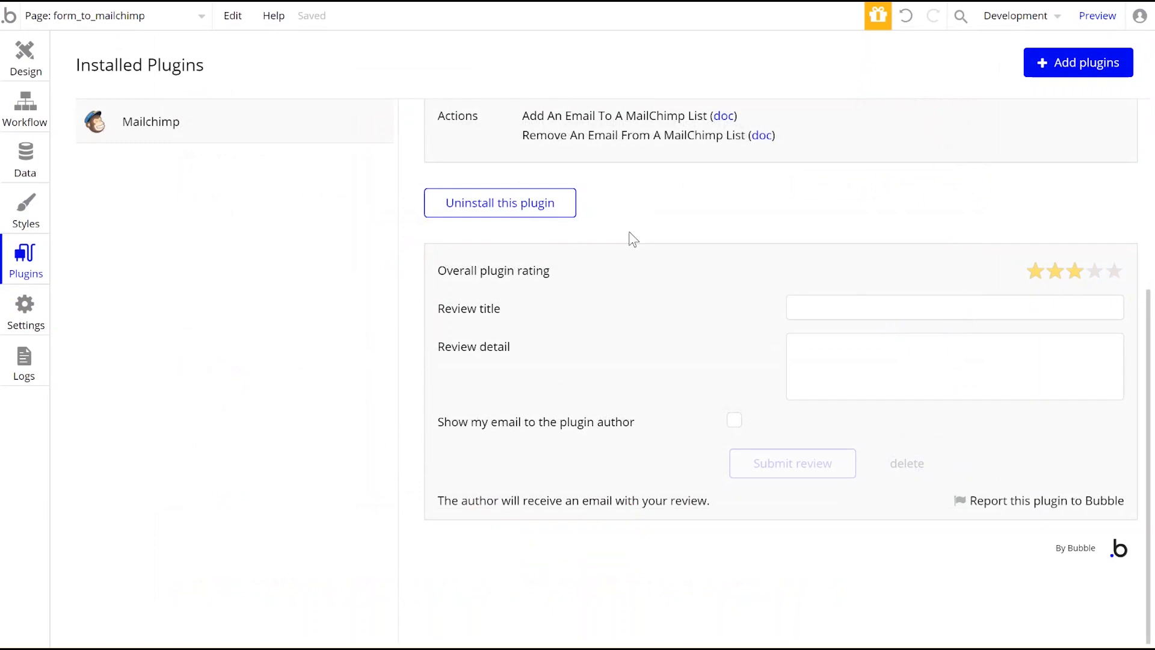
scroll(596, 367, "up", 5)
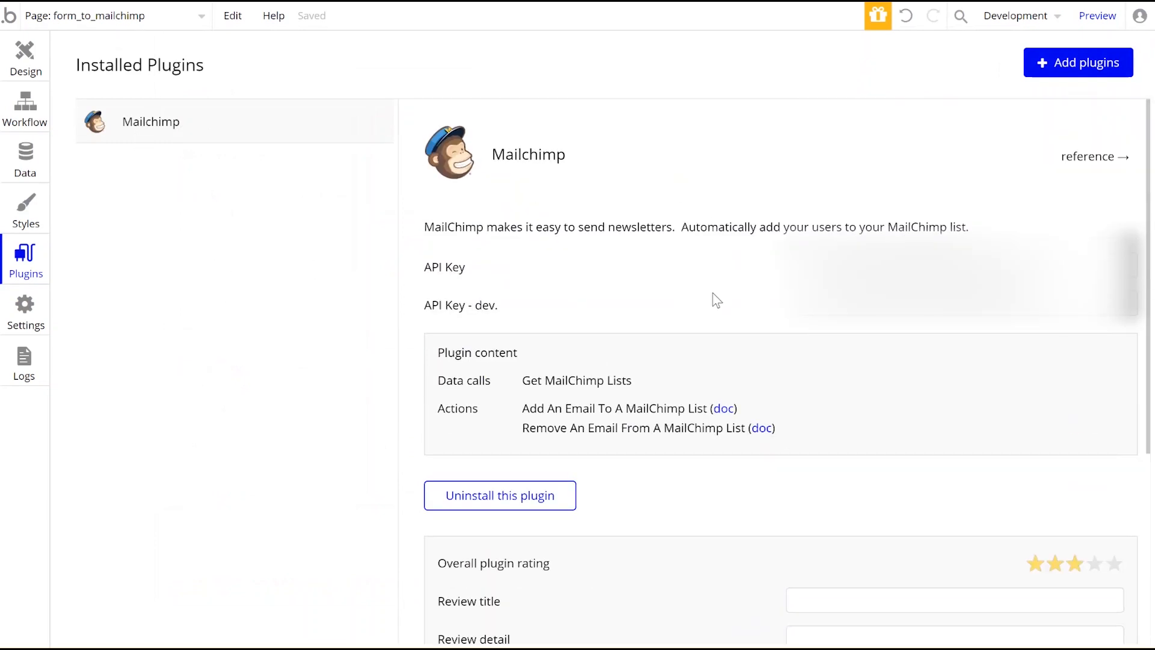
Step: Add a Send email action to the Button Submit is clicked workflow and enter the recipient's email address
left_click(38, 122)
left_click(147, 114)
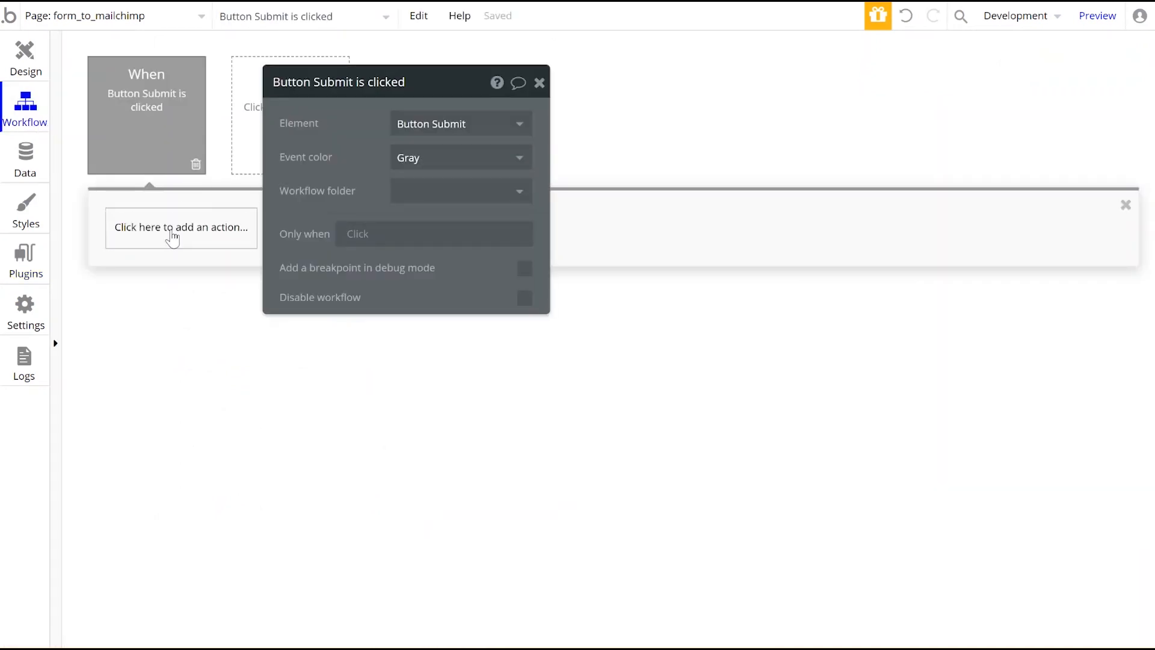
left_click(172, 238)
left_click(174, 317)
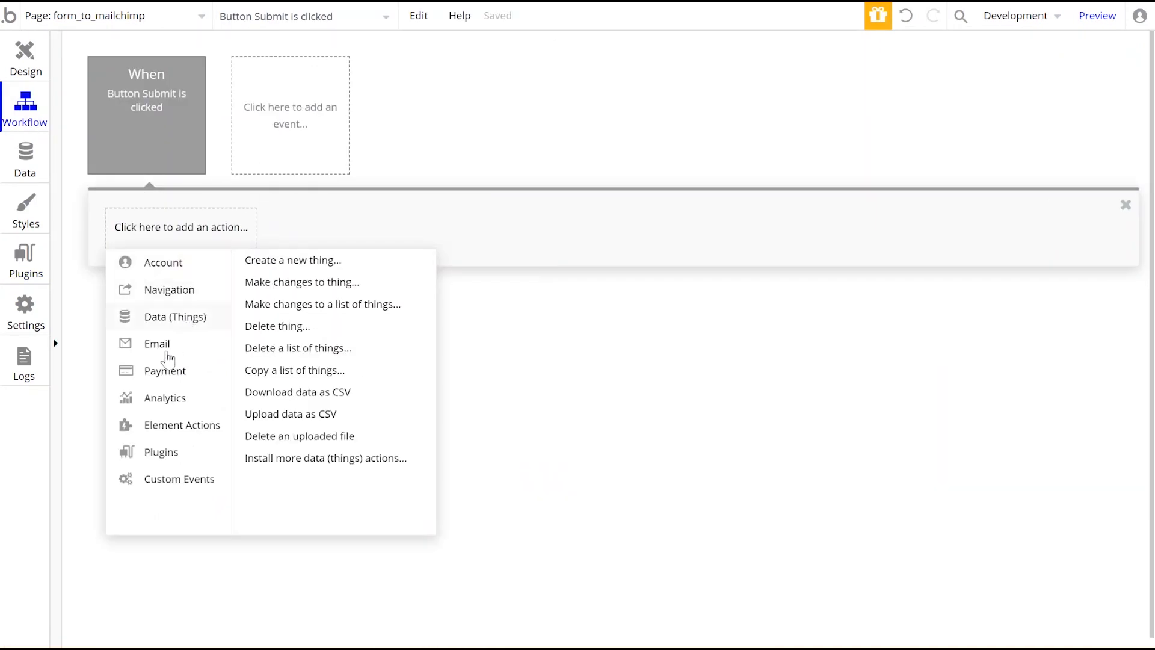
mouse_move(147, 354)
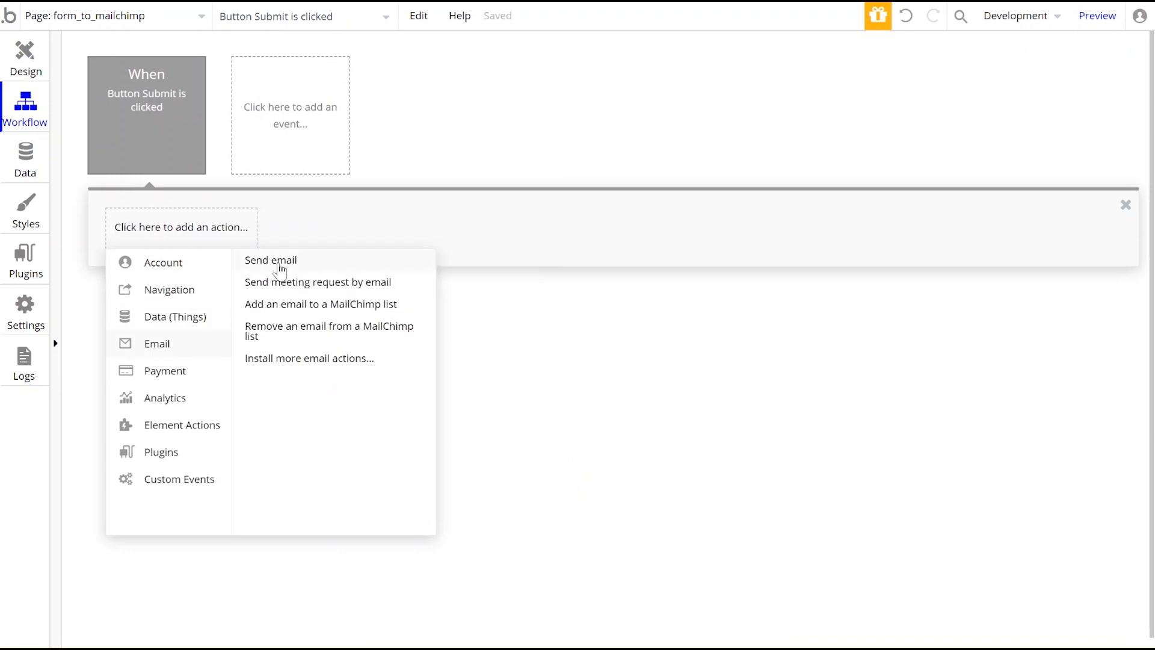
left_click(279, 265)
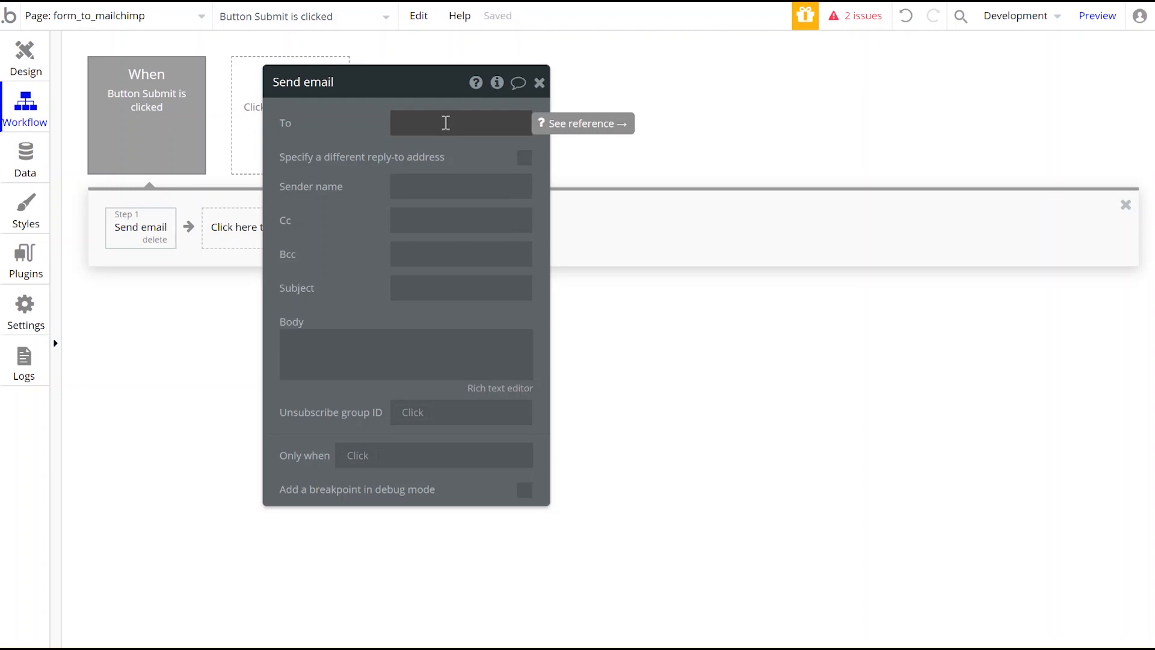
left_click(445, 123)
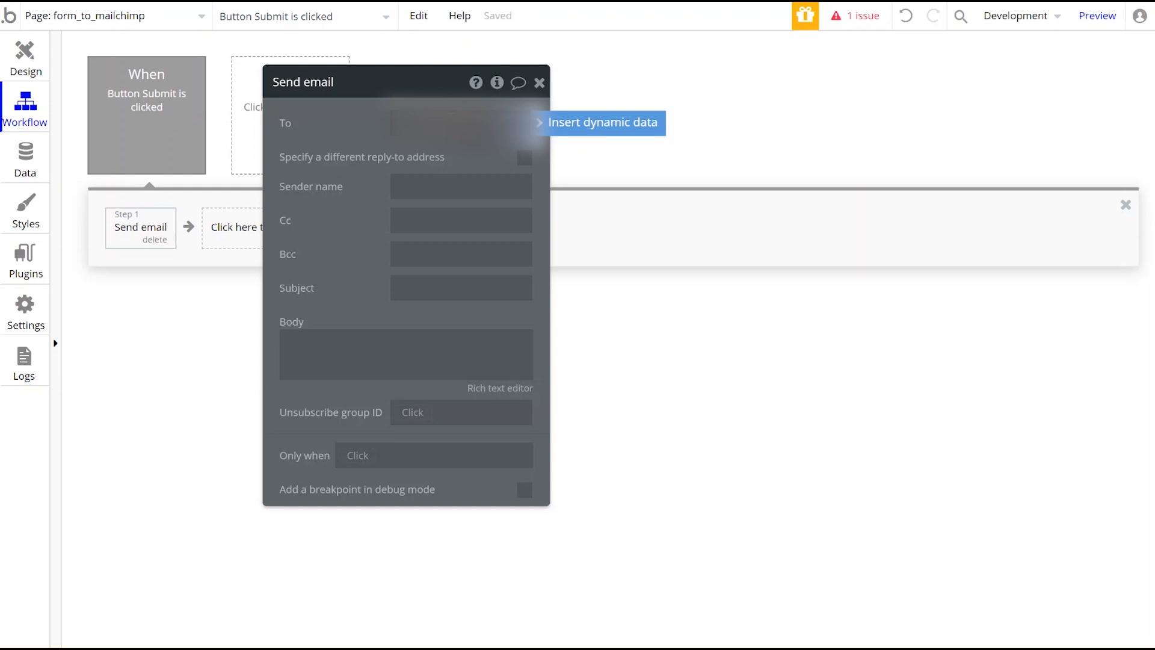
left_click(322, 165)
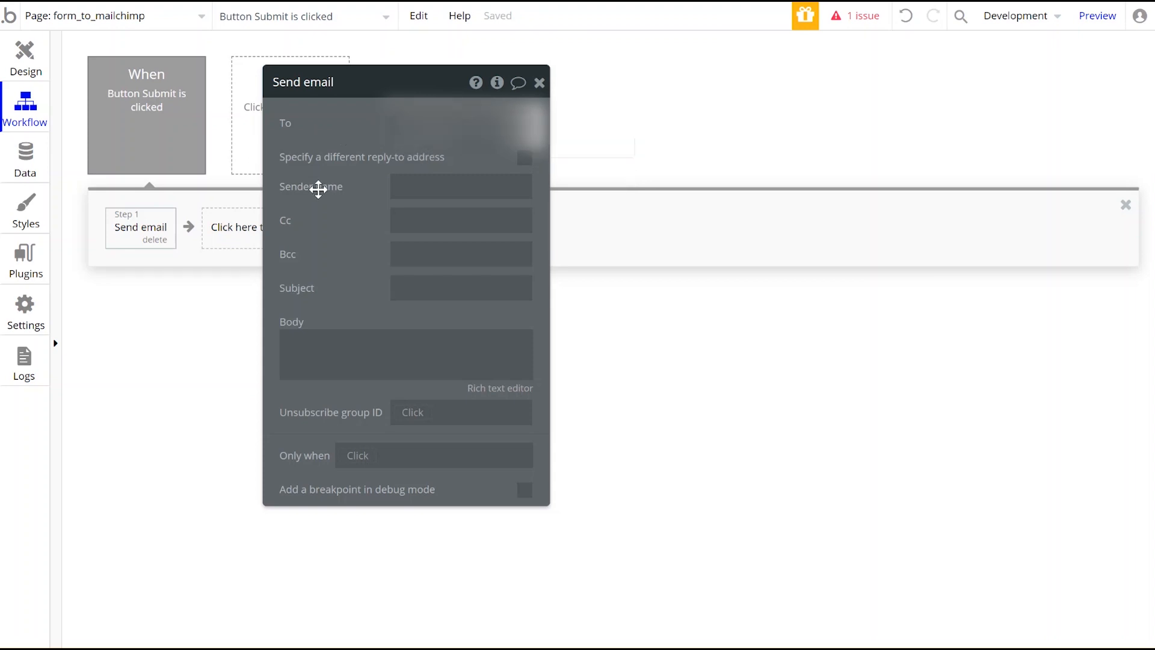
Step: Set the Send email action's sender name to Input Full Name's value and return to the page design
left_click(396, 186)
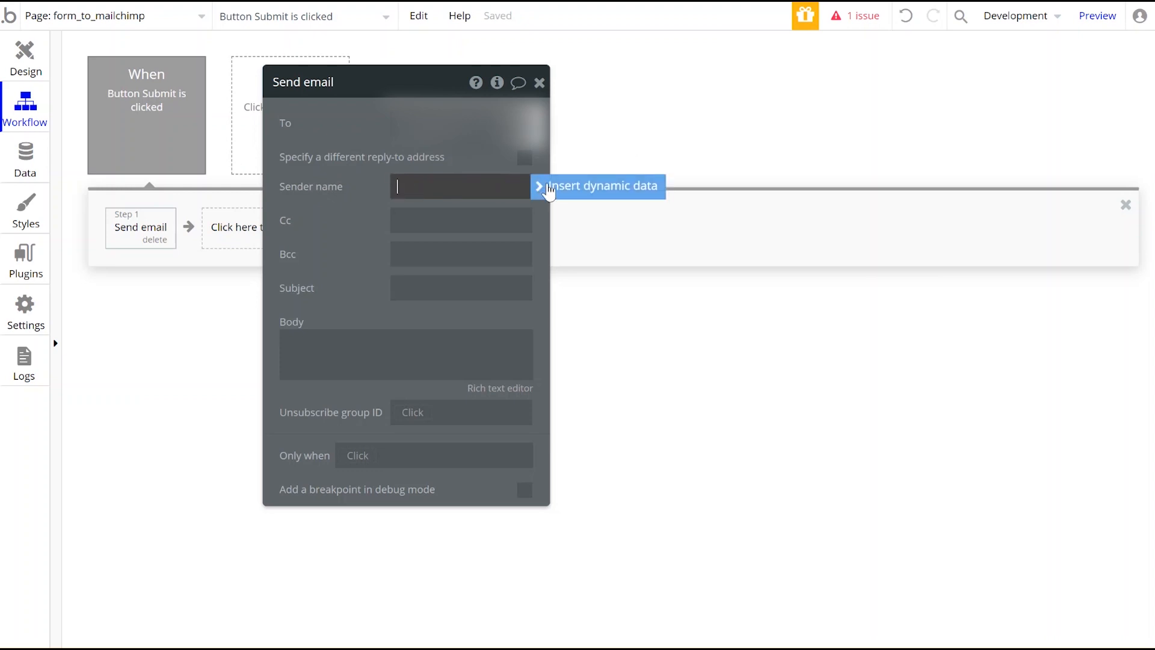
left_click(568, 188)
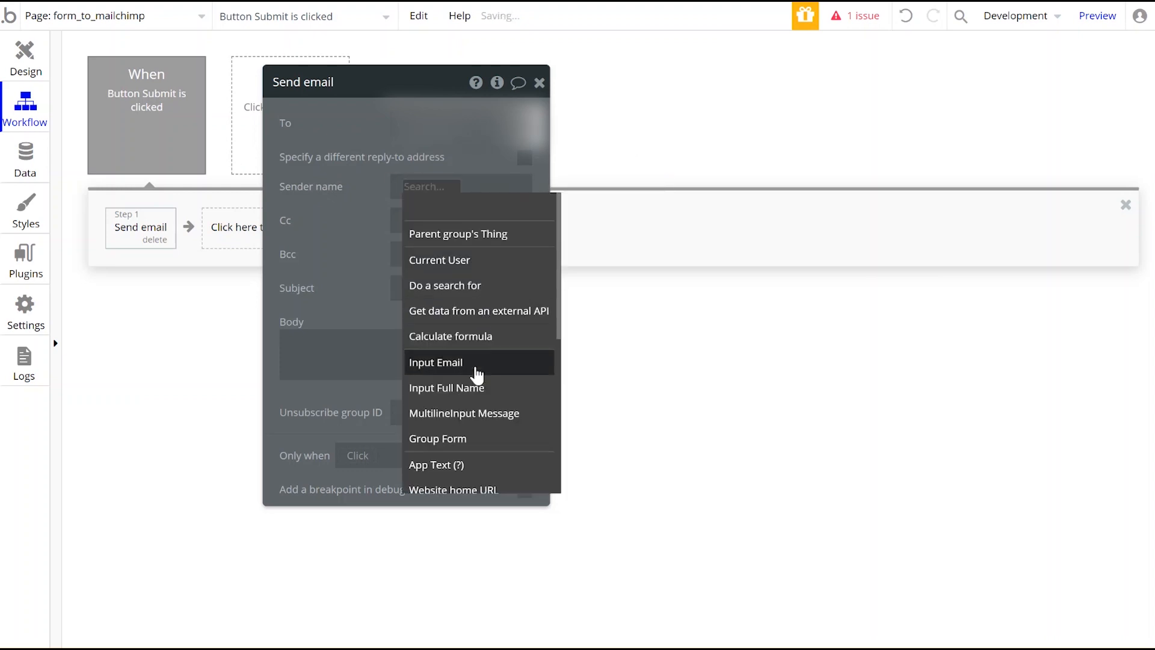
left_click(476, 390)
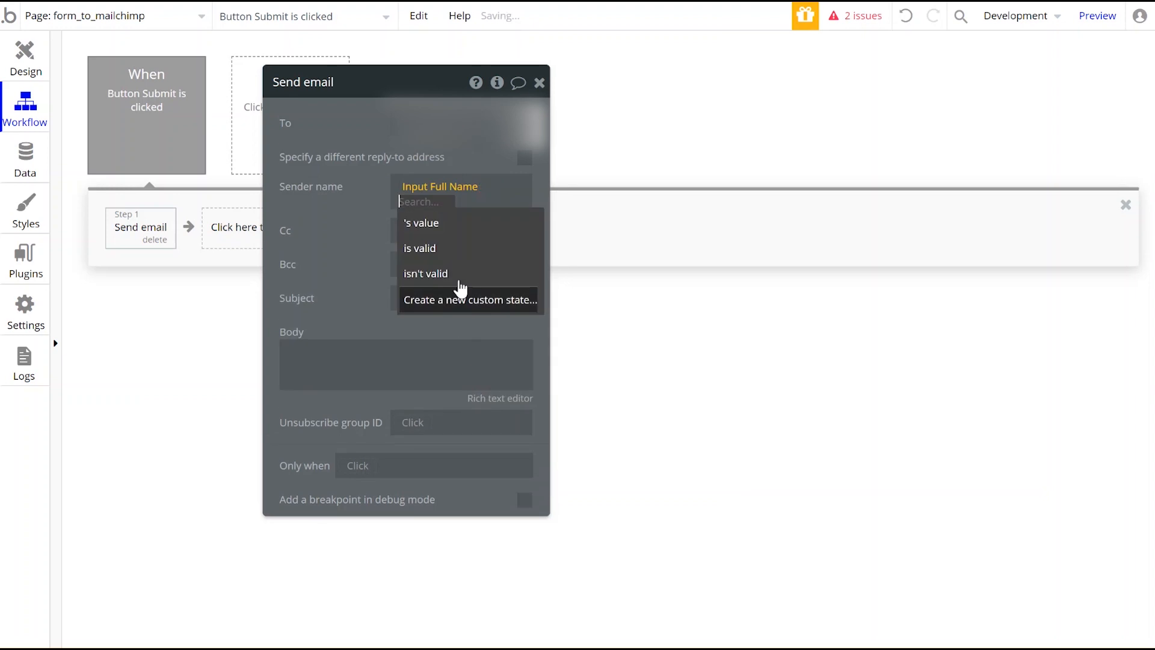
left_click(442, 231)
left_click(343, 189)
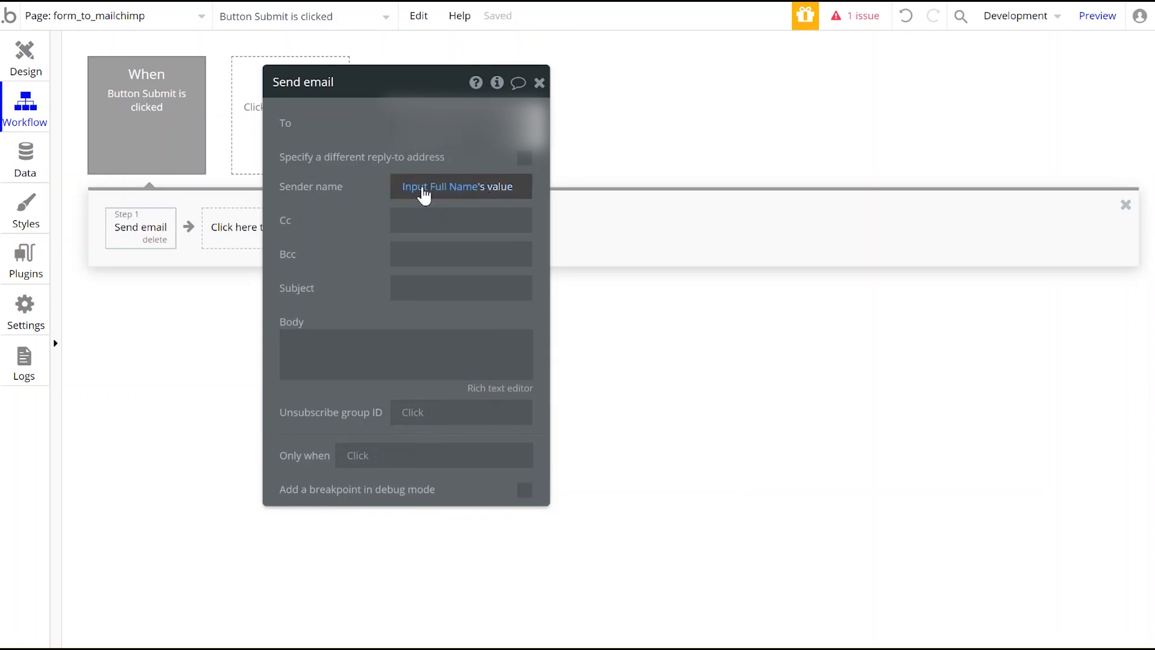
left_click(25, 58)
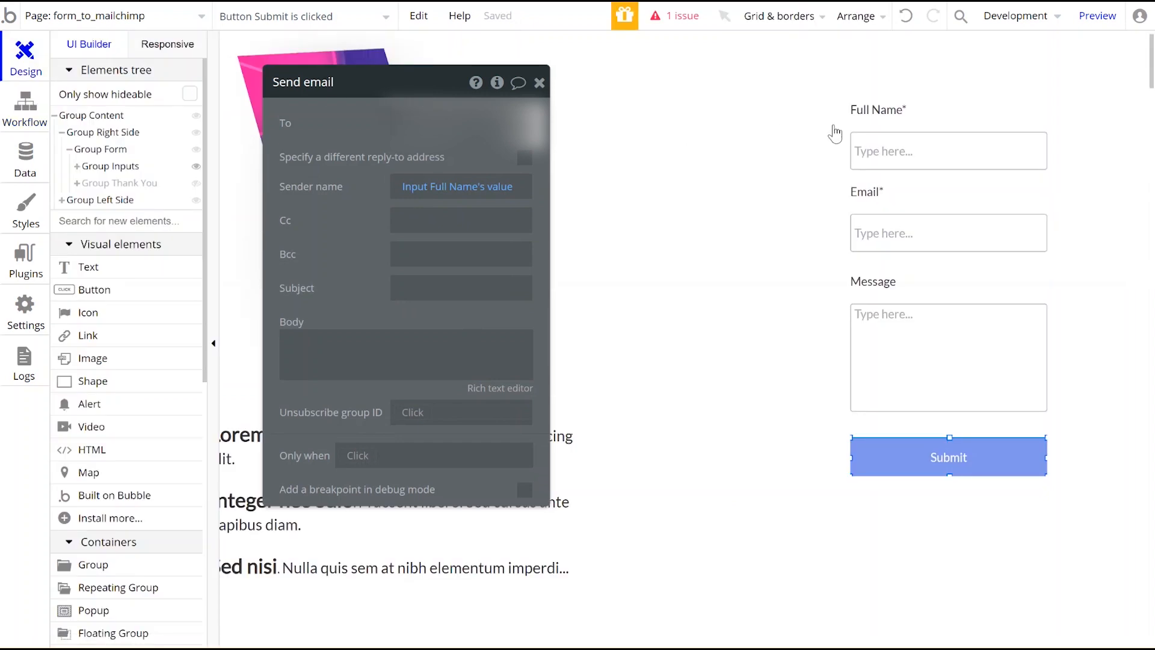
Step: Check the Full Name input's element name on the page, and set the Send email action's subject to New Interest
left_click(920, 154)
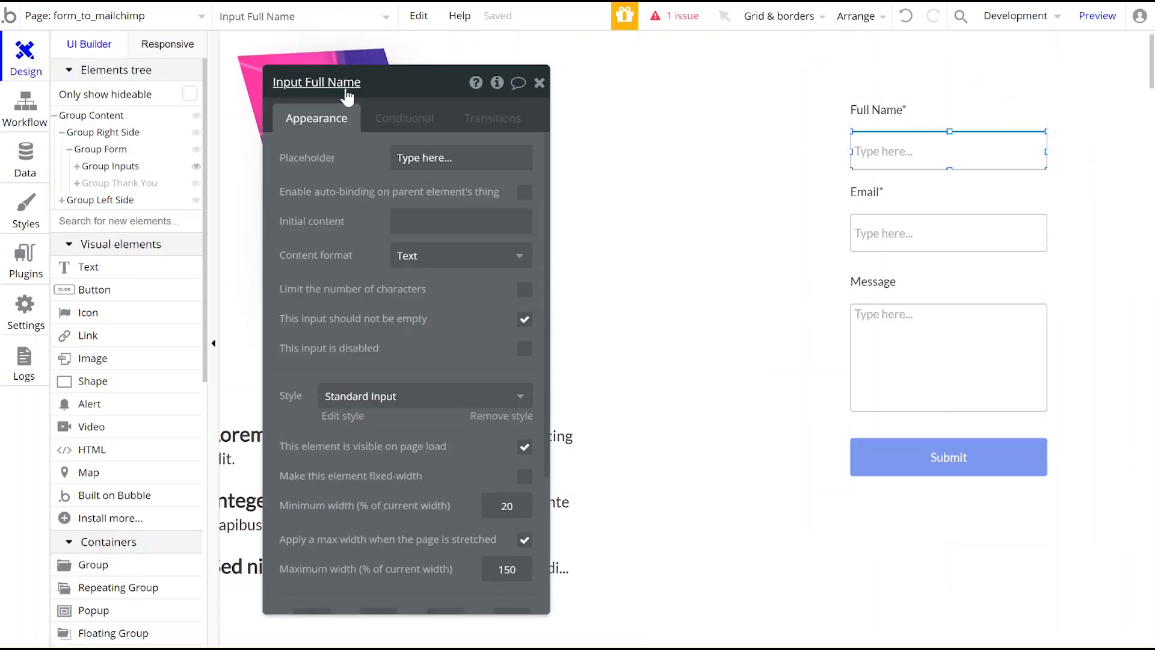
left_click(26, 106)
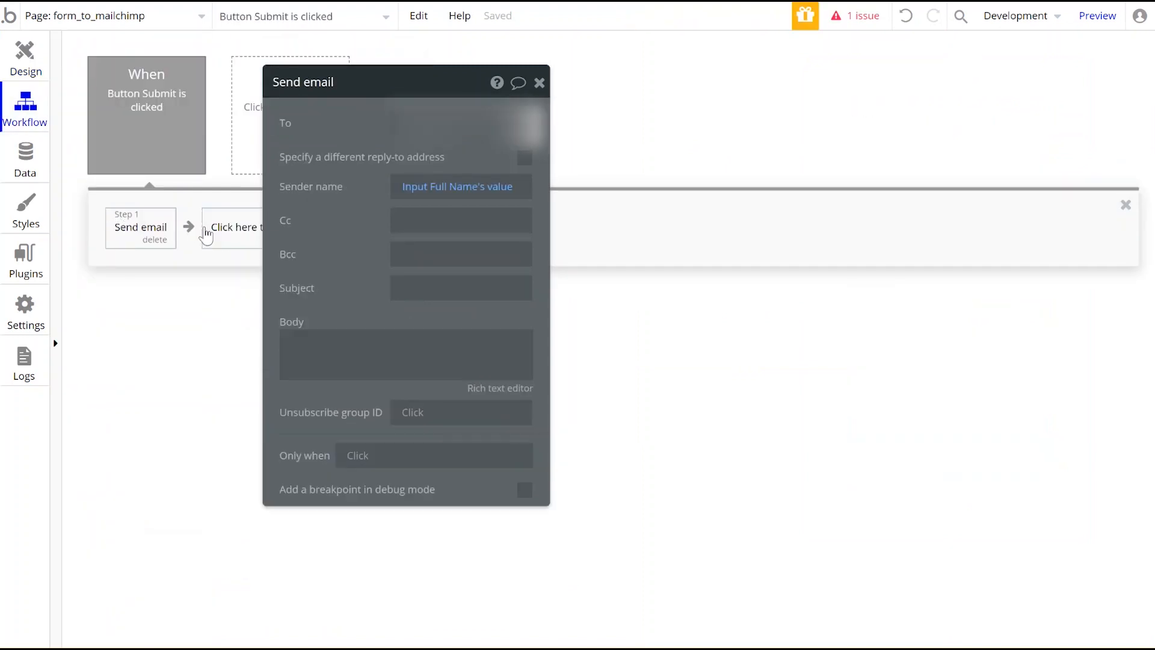
left_click(415, 187)
left_click(427, 288)
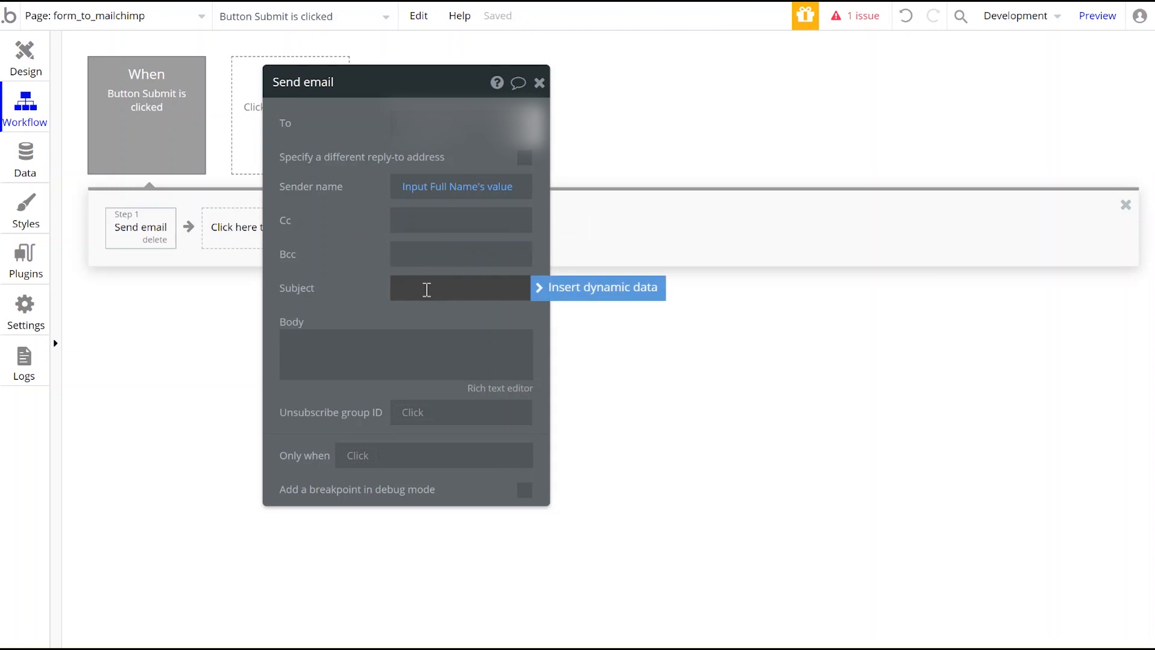
type("New Interest")
left_click(427, 369)
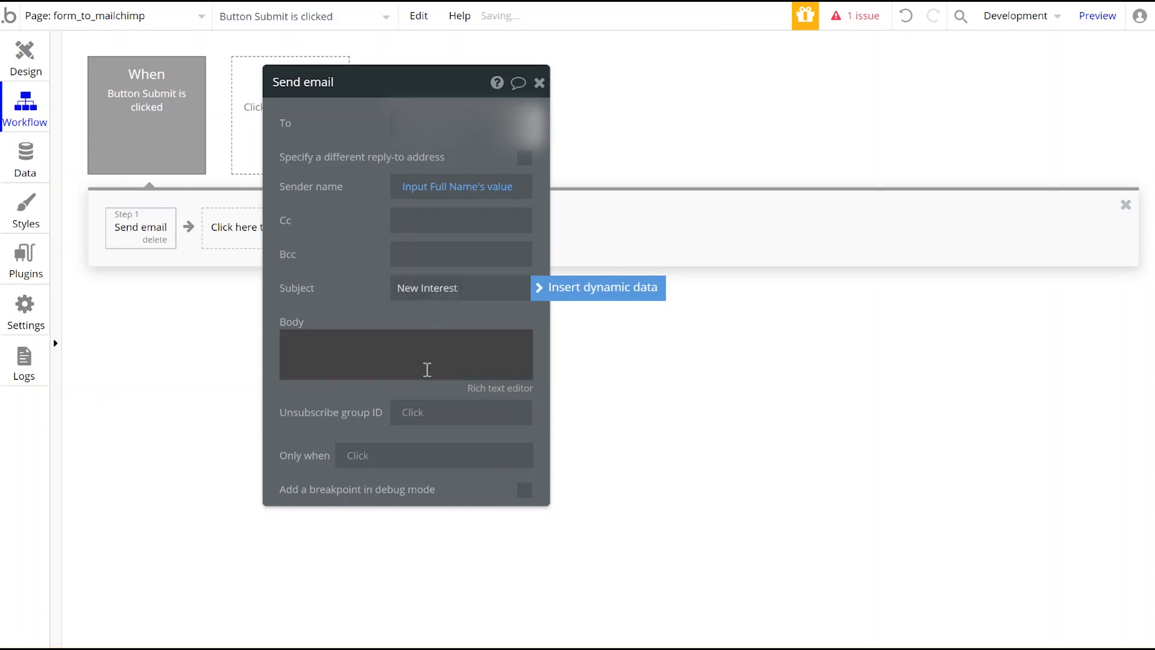
left_click(391, 347)
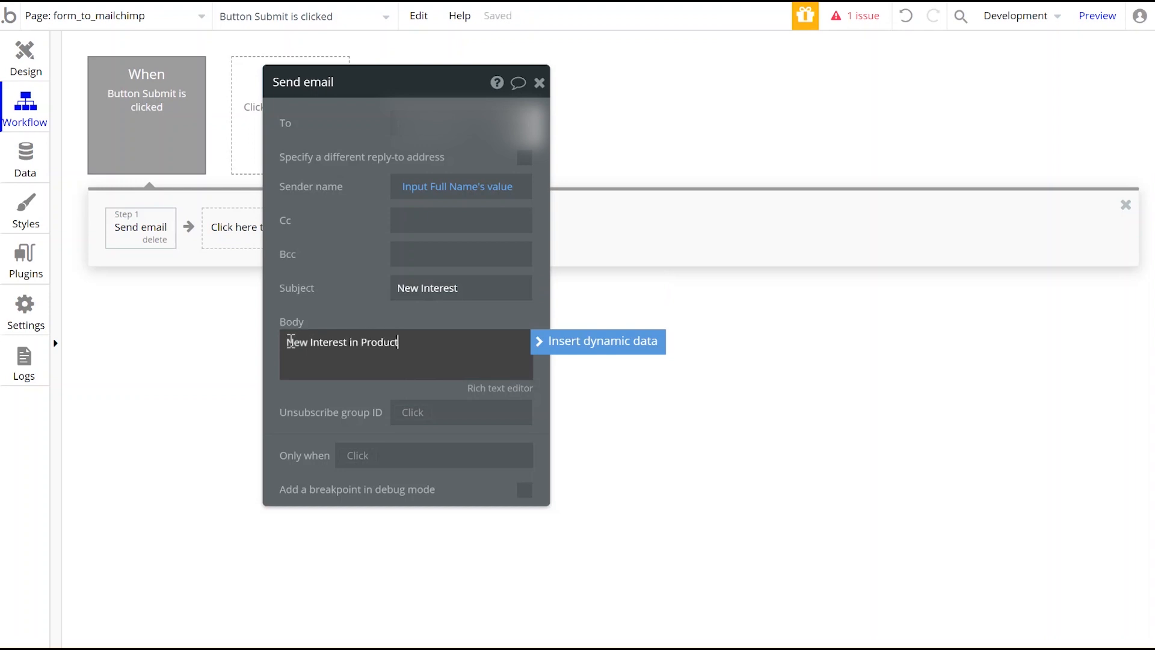
key("Return")
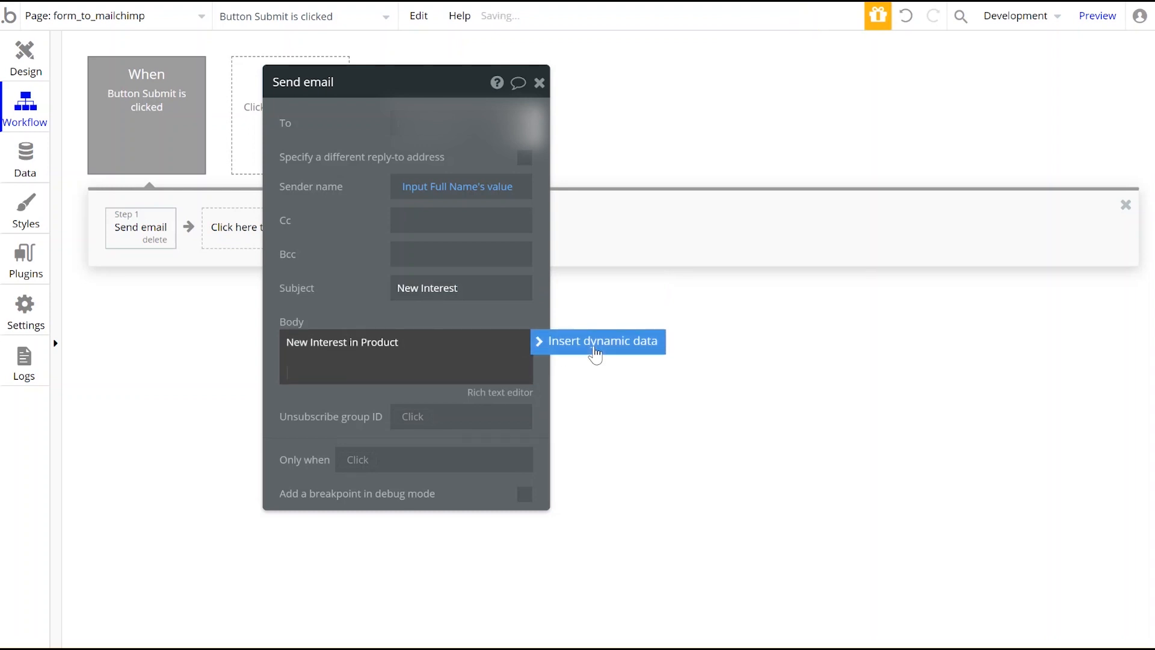
left_click(595, 355)
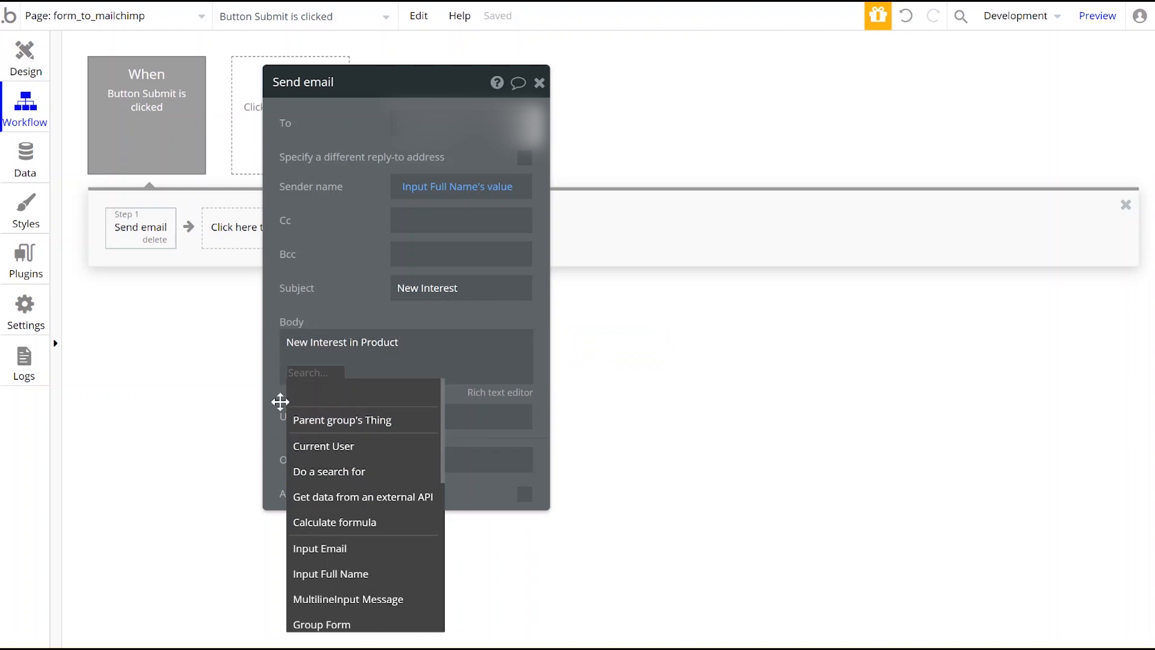
left_click(276, 383)
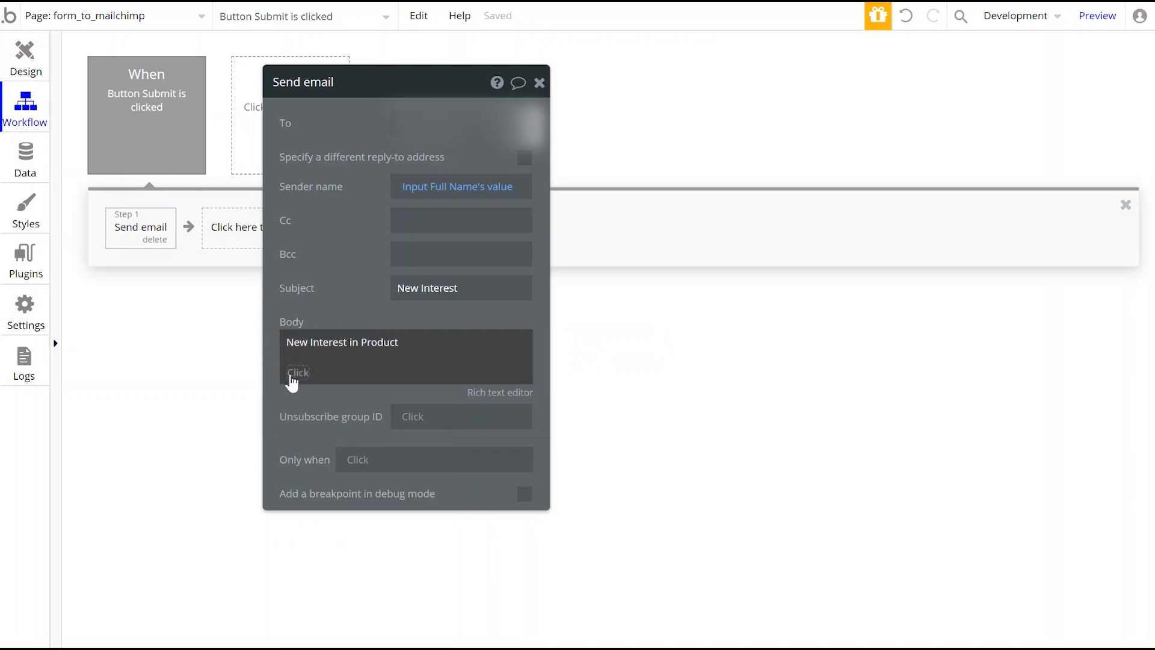
left_click(345, 375)
key("Return")
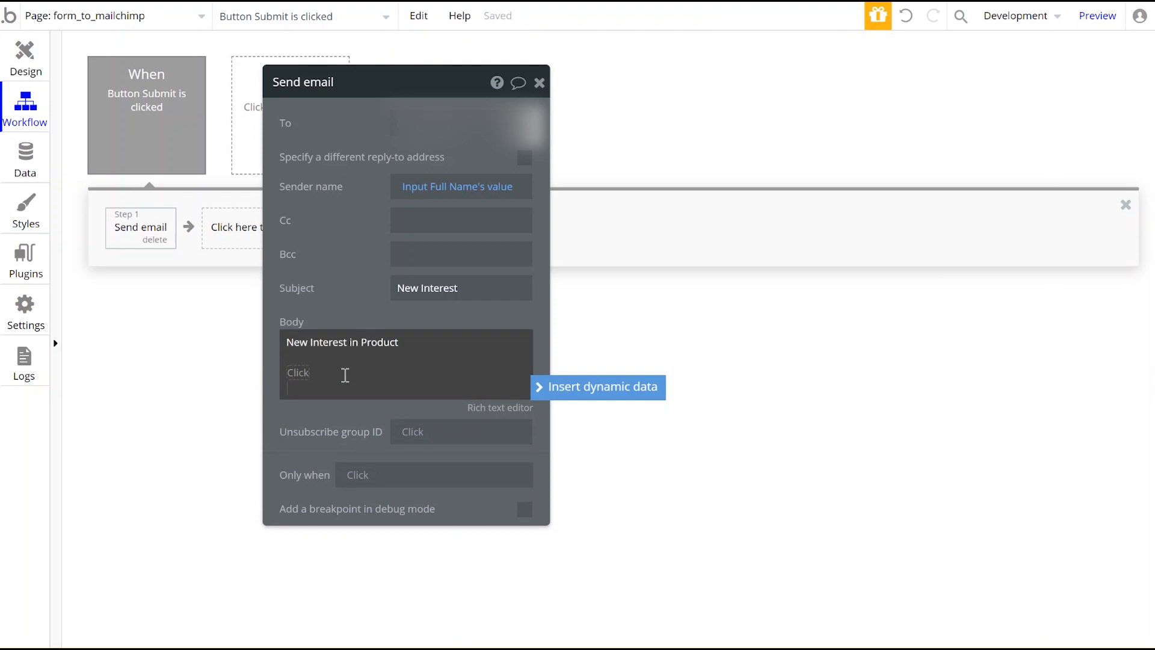
key("ctrl+z")
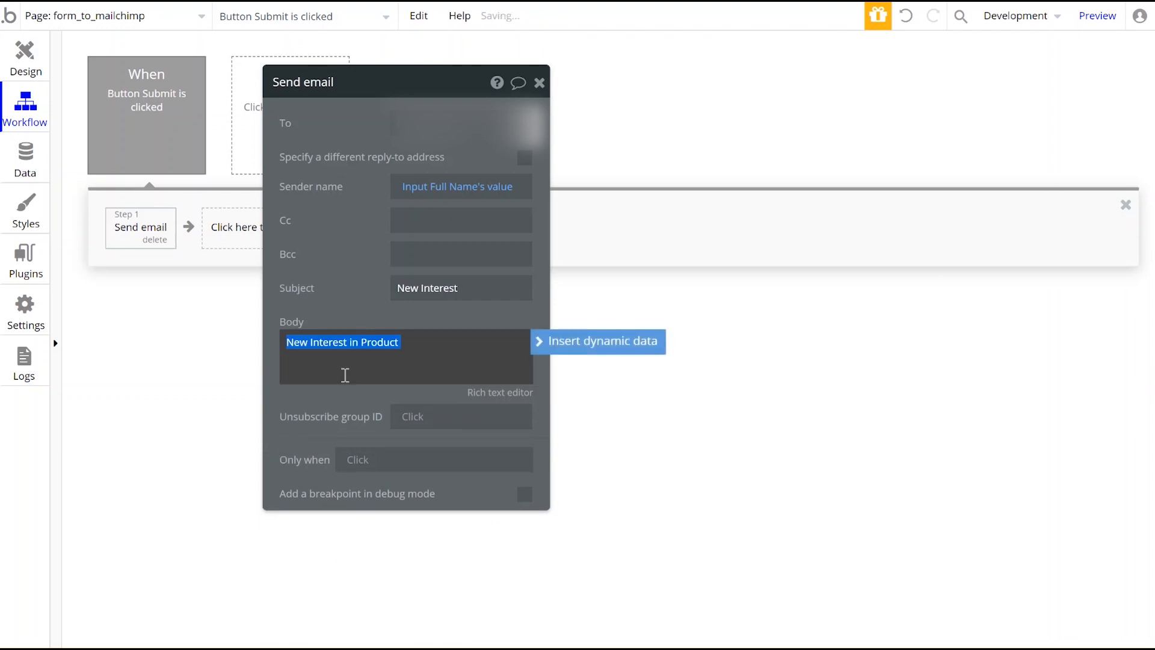
Step: Write New Interest in Product as the opening line of the Send email action's body
key("BackSpace")
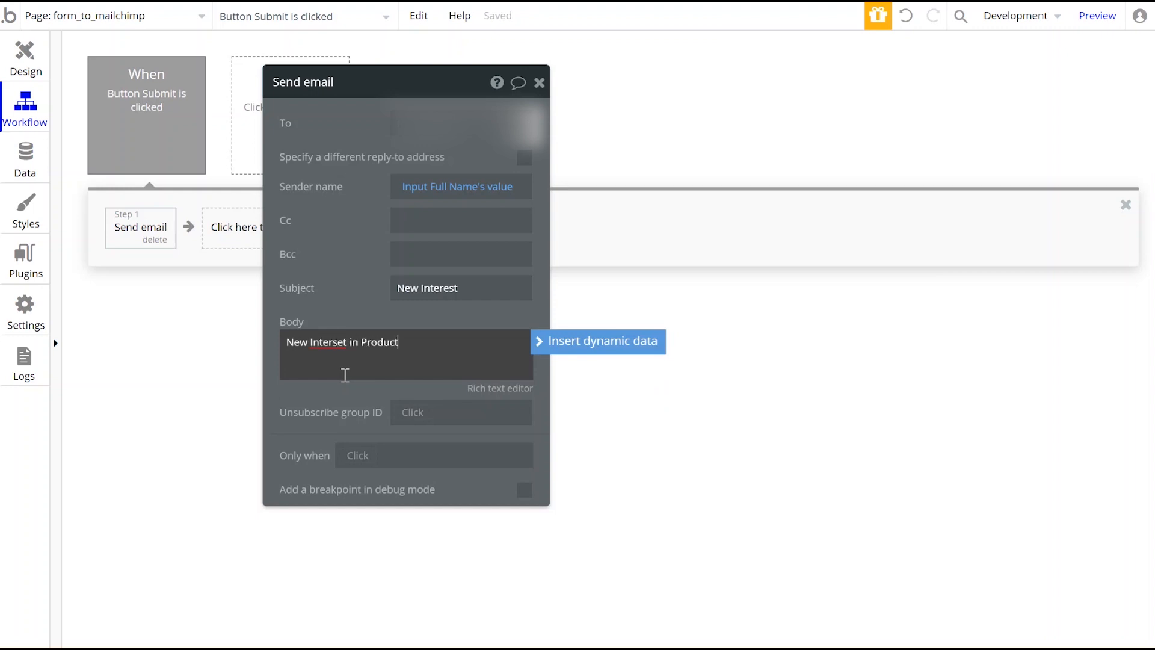
key("BackSpace")
type("e")
left_click(344, 361)
left_click(443, 355)
left_click(444, 355)
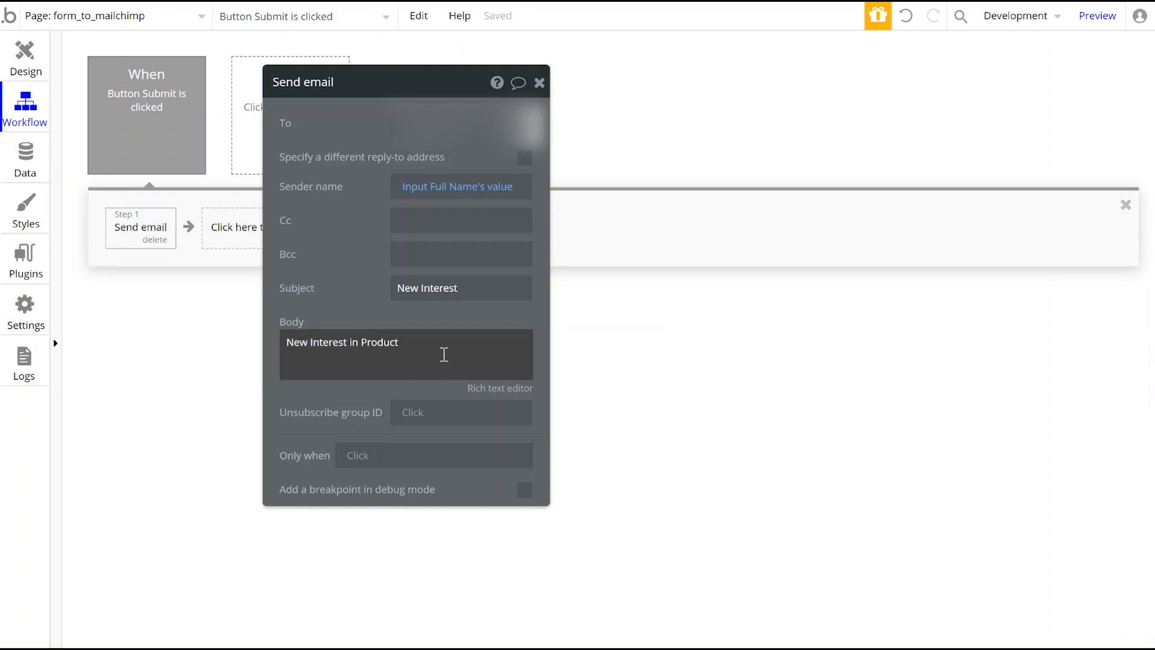
left_click(398, 343)
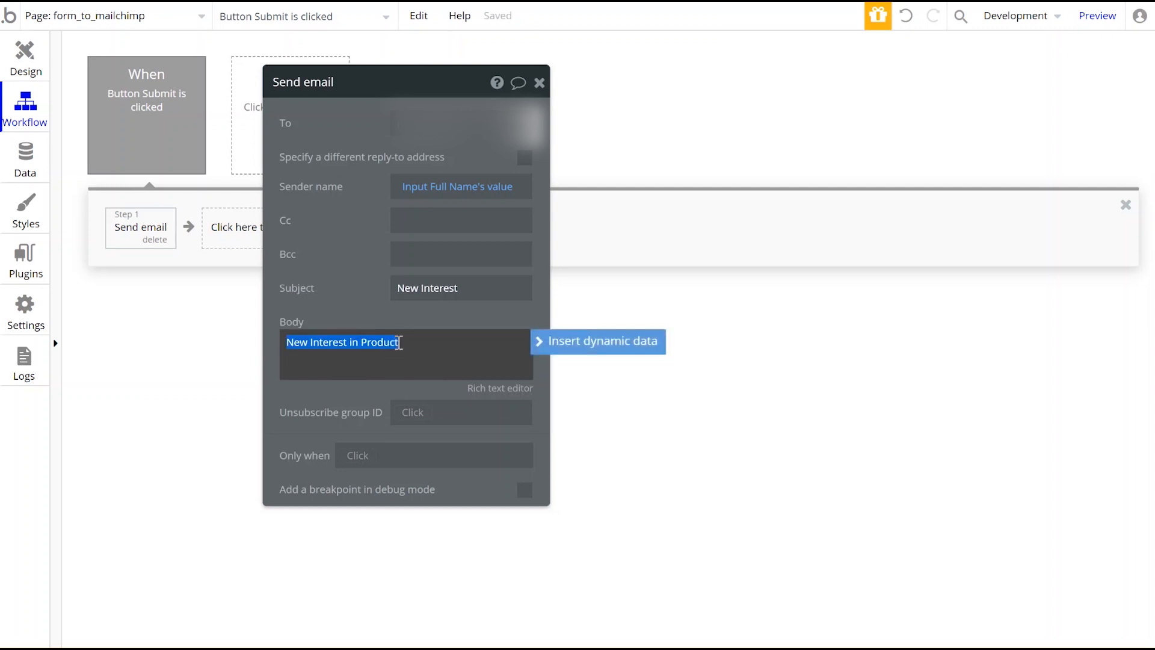
left_click(398, 343)
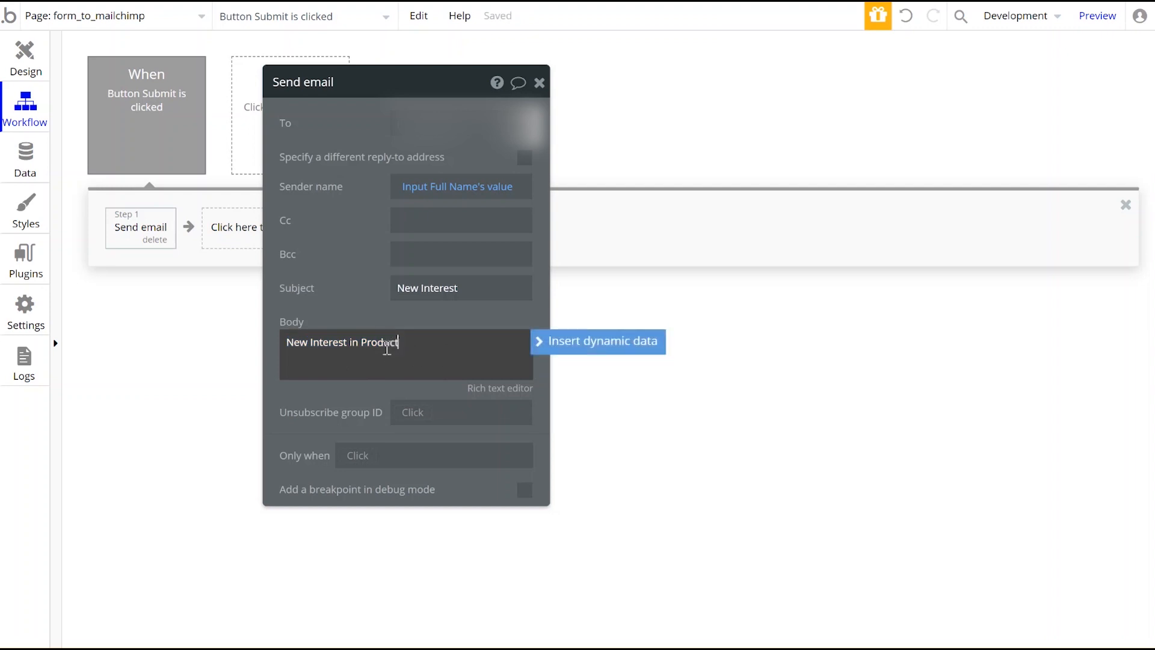
Step: Add a Name line below the opening line of the email body, filled with Input Full Name's value
key("Return")
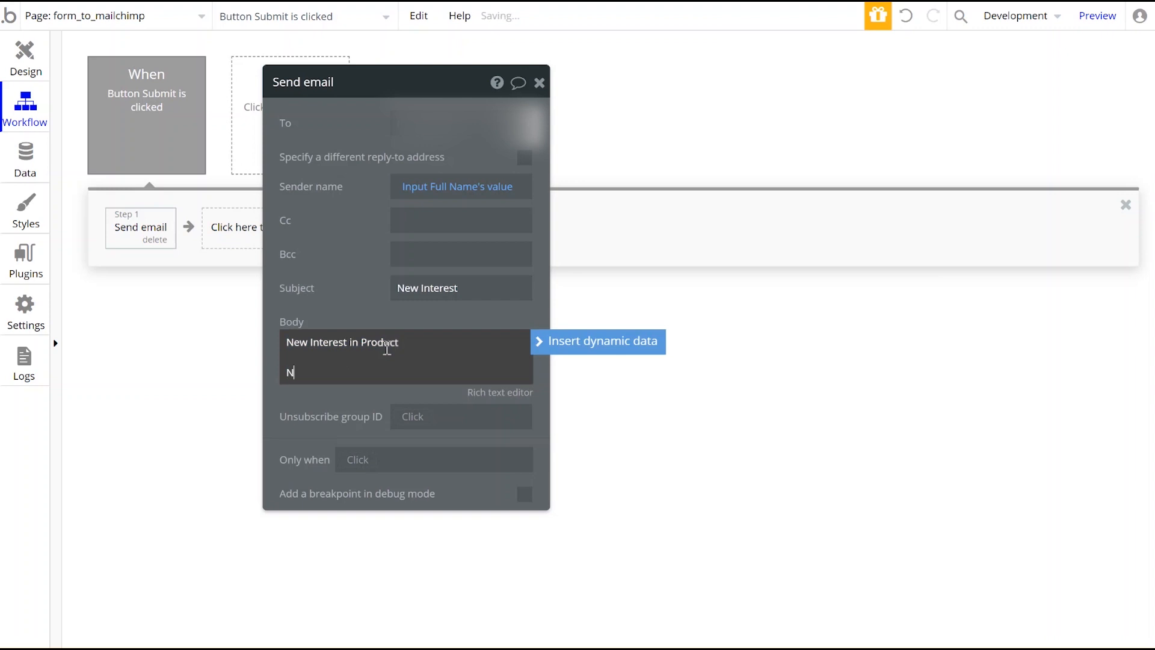
left_click(541, 342)
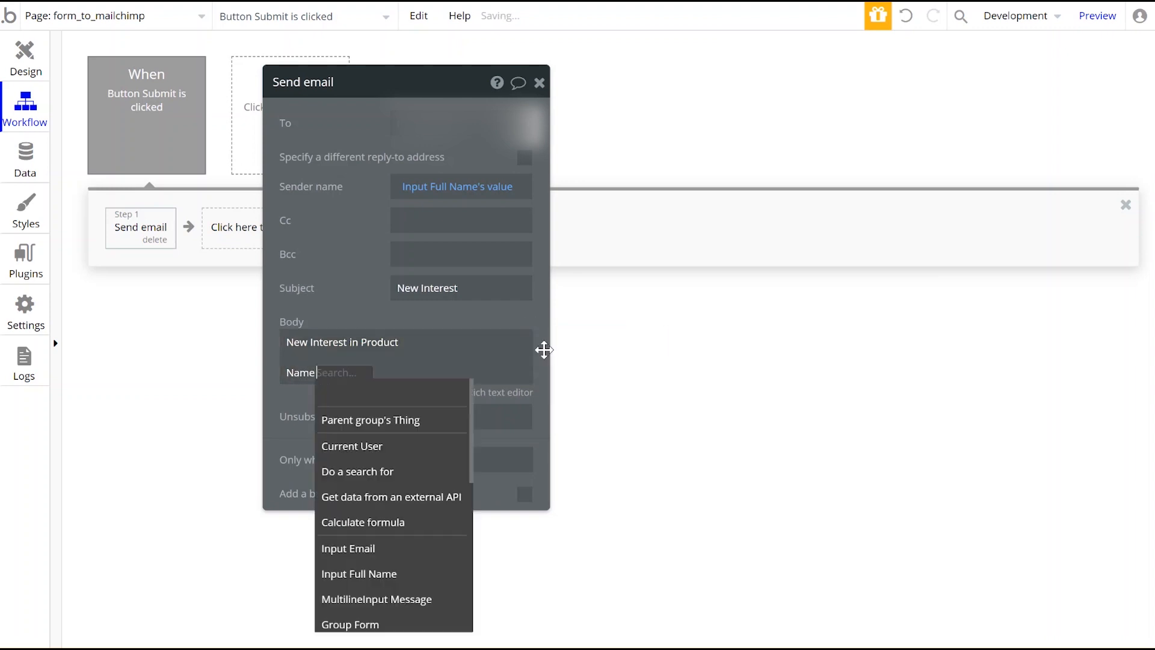
left_click(383, 574)
left_click(415, 394)
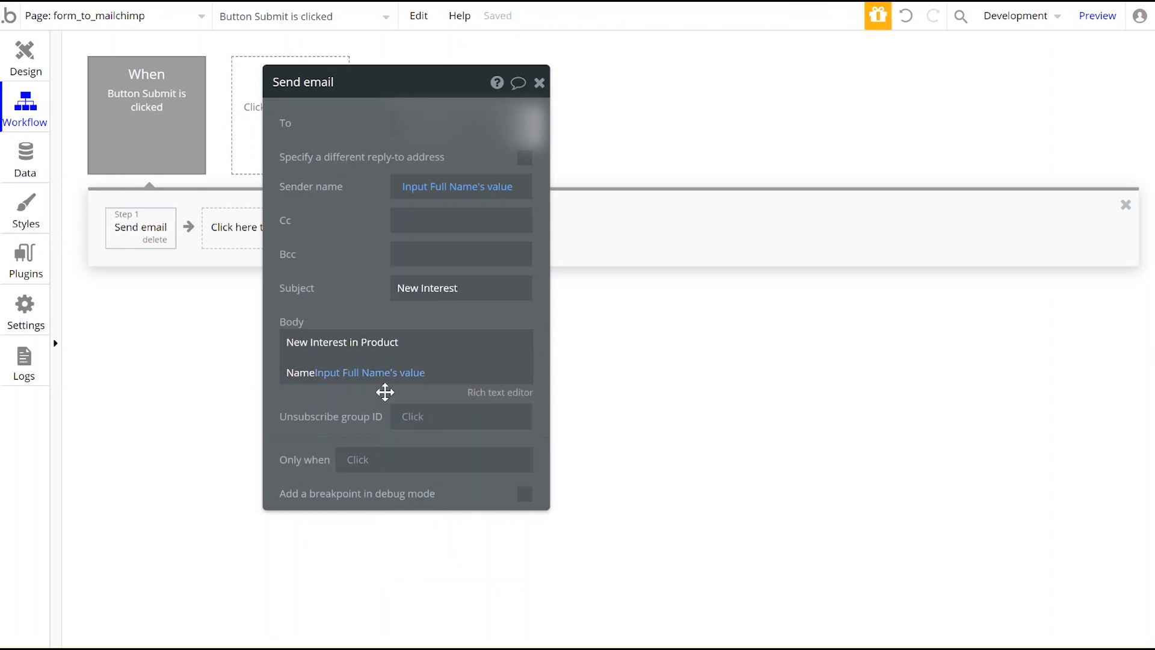
Step: Put a colon and space after the Name label, and add an Email: line directly below with Input Email's value
left_click(448, 379)
key("Return")
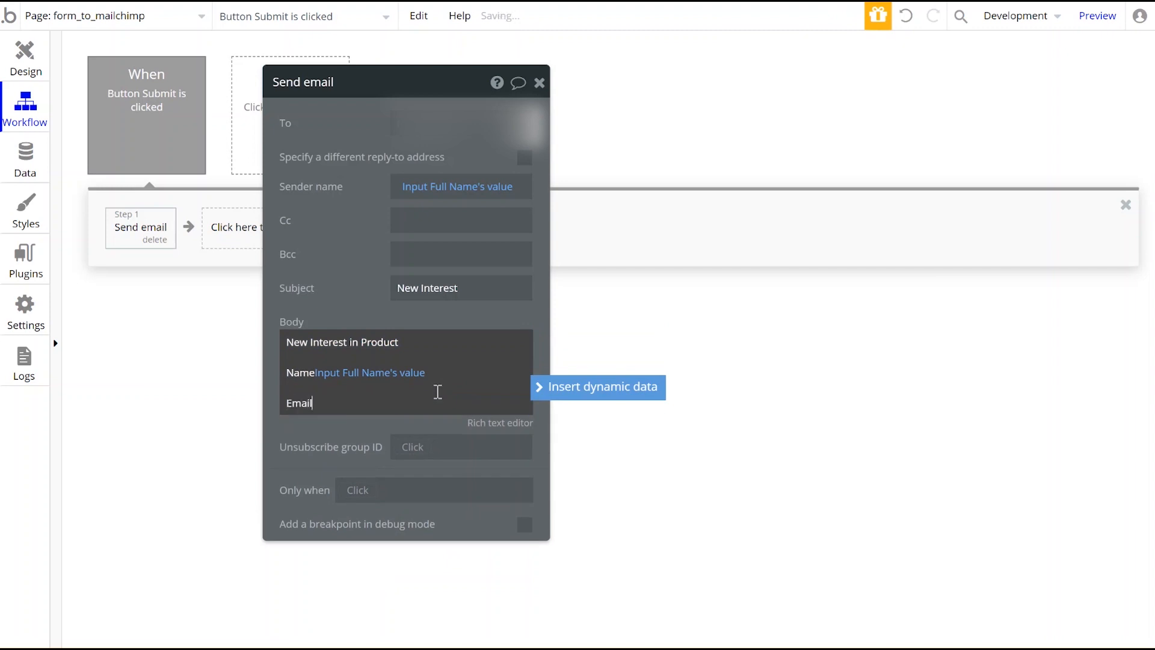
left_click(302, 375)
left_click(314, 373)
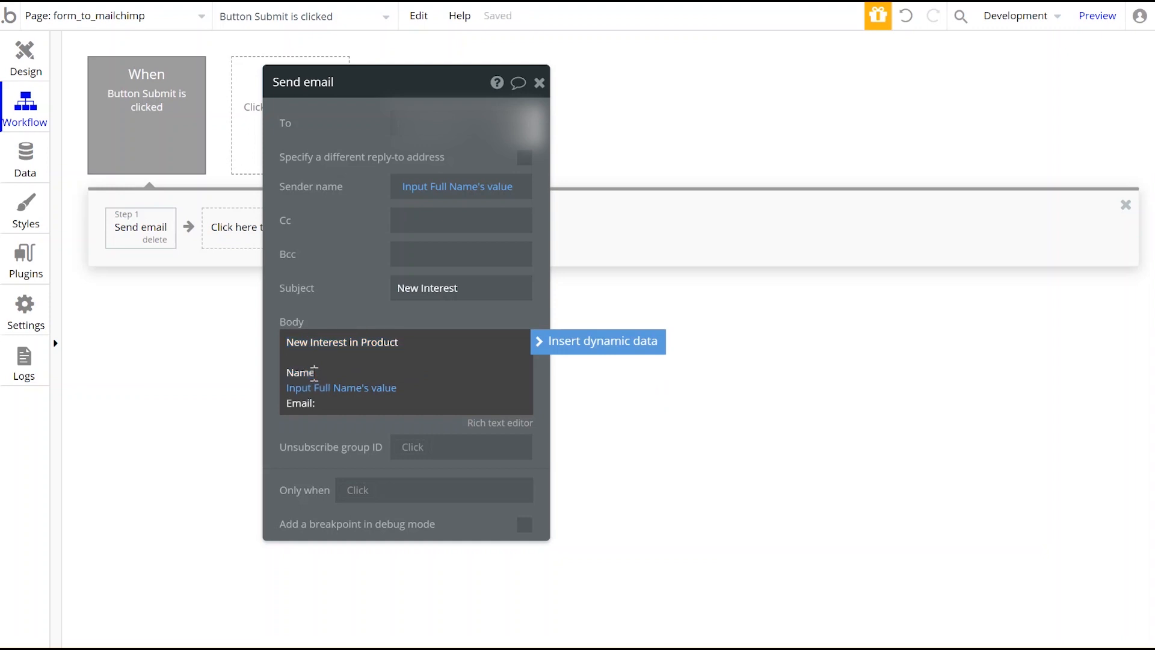
left_click(317, 404)
left_click(320, 404)
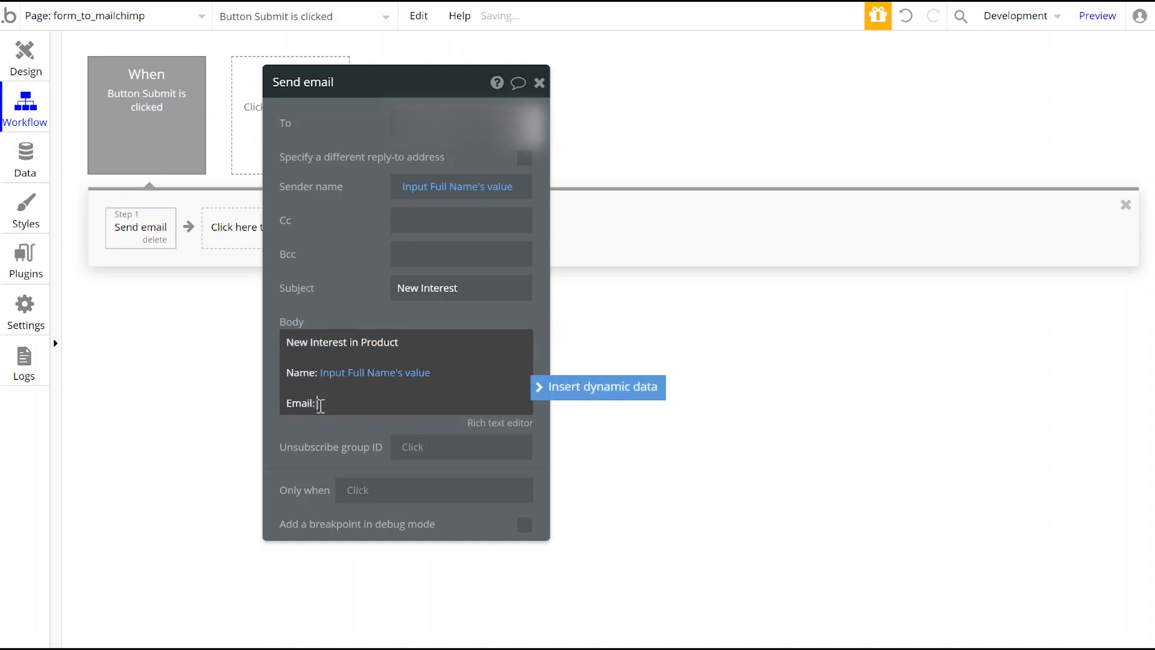
left_click(580, 402)
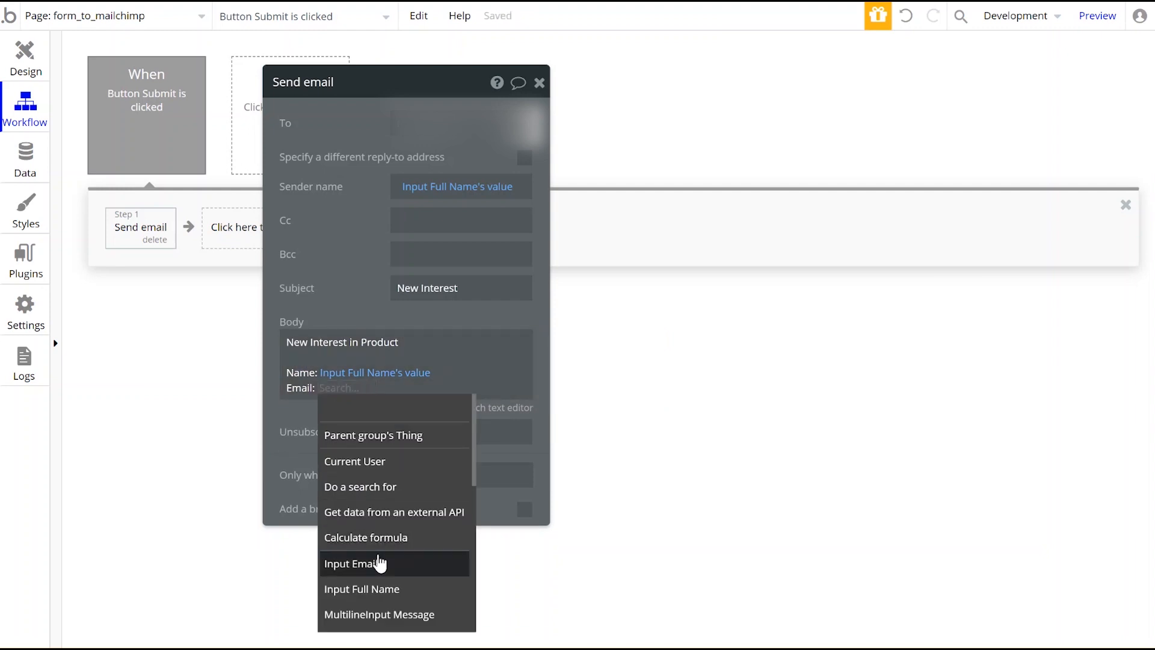
left_click(379, 563)
left_click(441, 406)
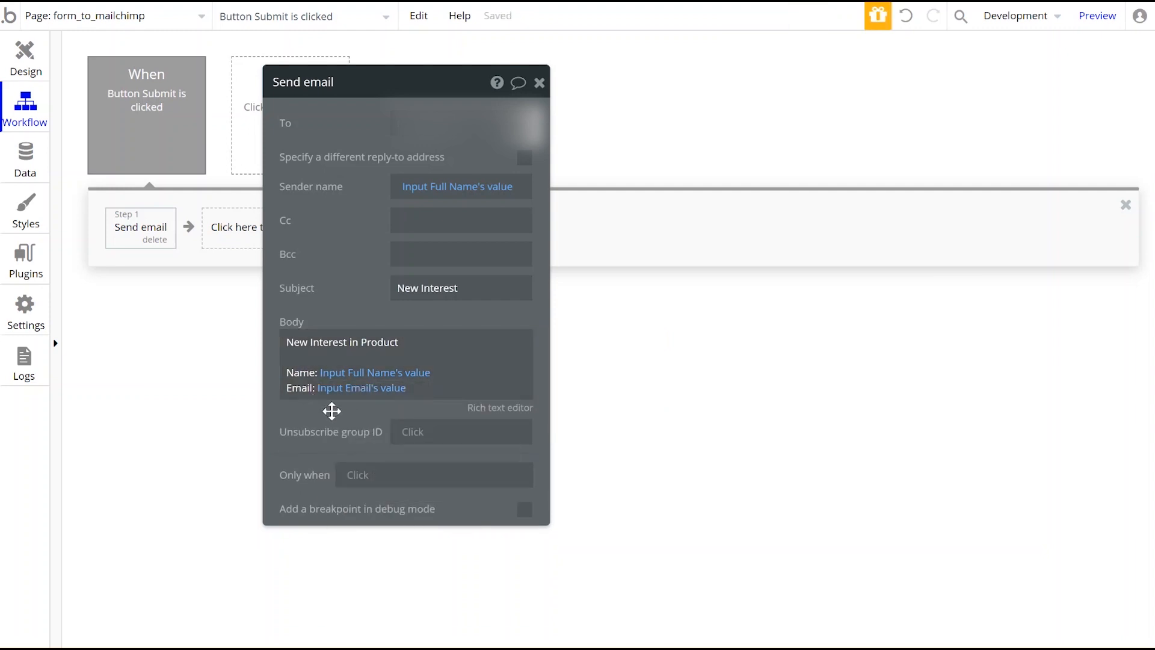
Step: Add a Message: line directly below the Email line in the body, filled with MultilineInput Message's value
left_click(431, 399)
key("Return")
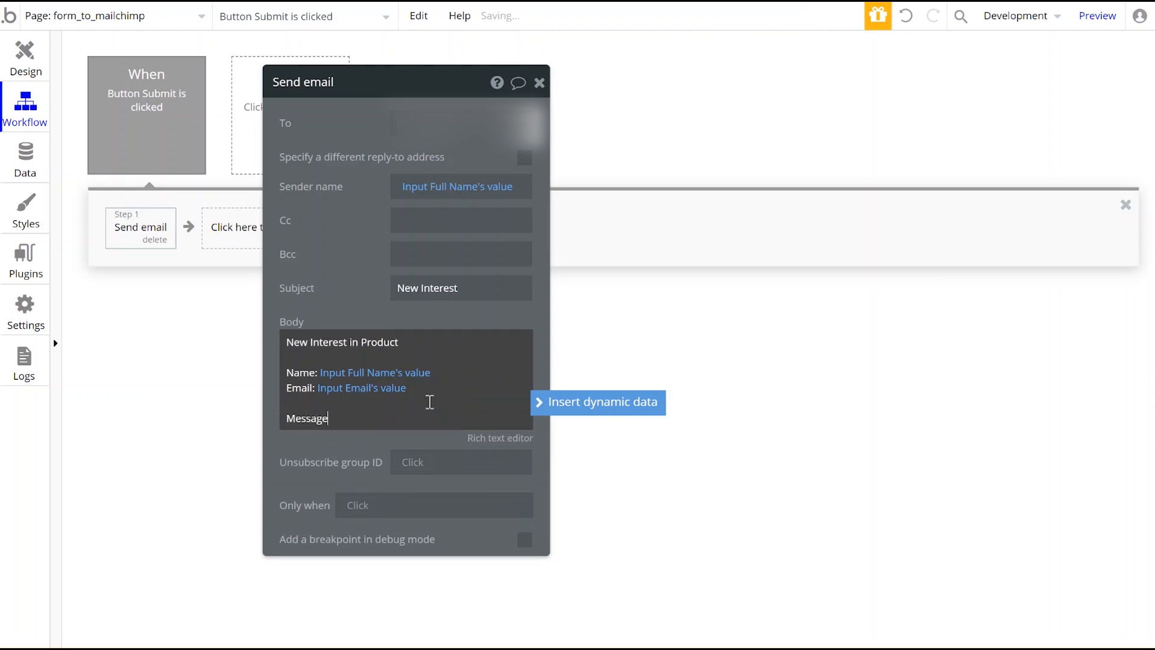
left_click(562, 413)
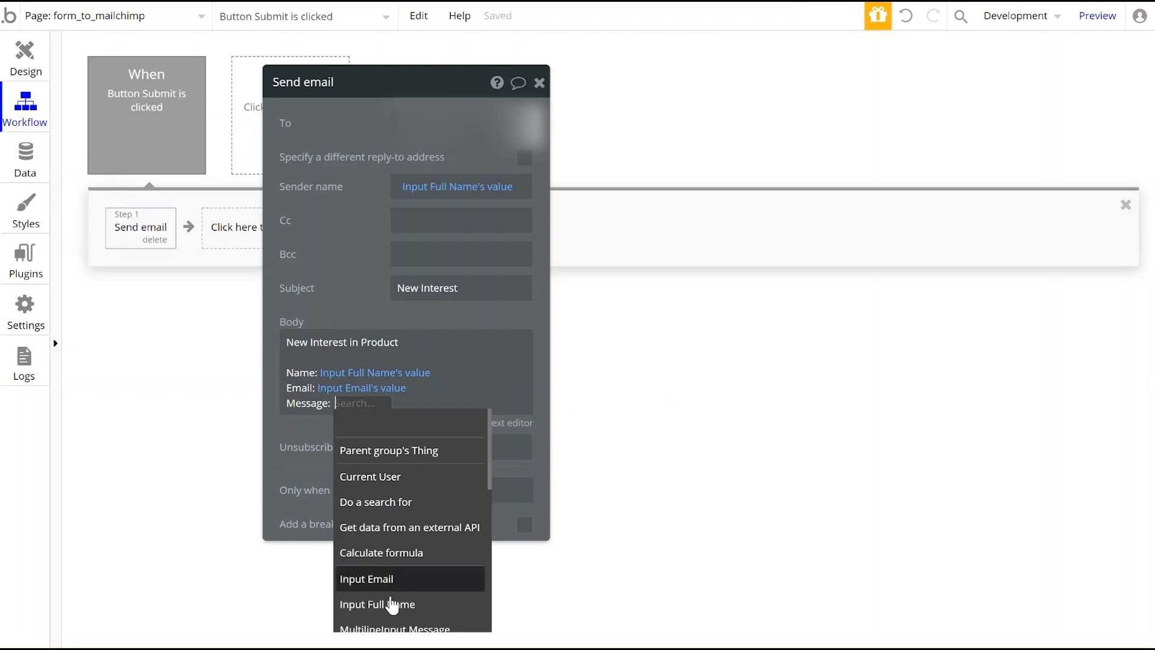
scroll(394, 626, "down", 2)
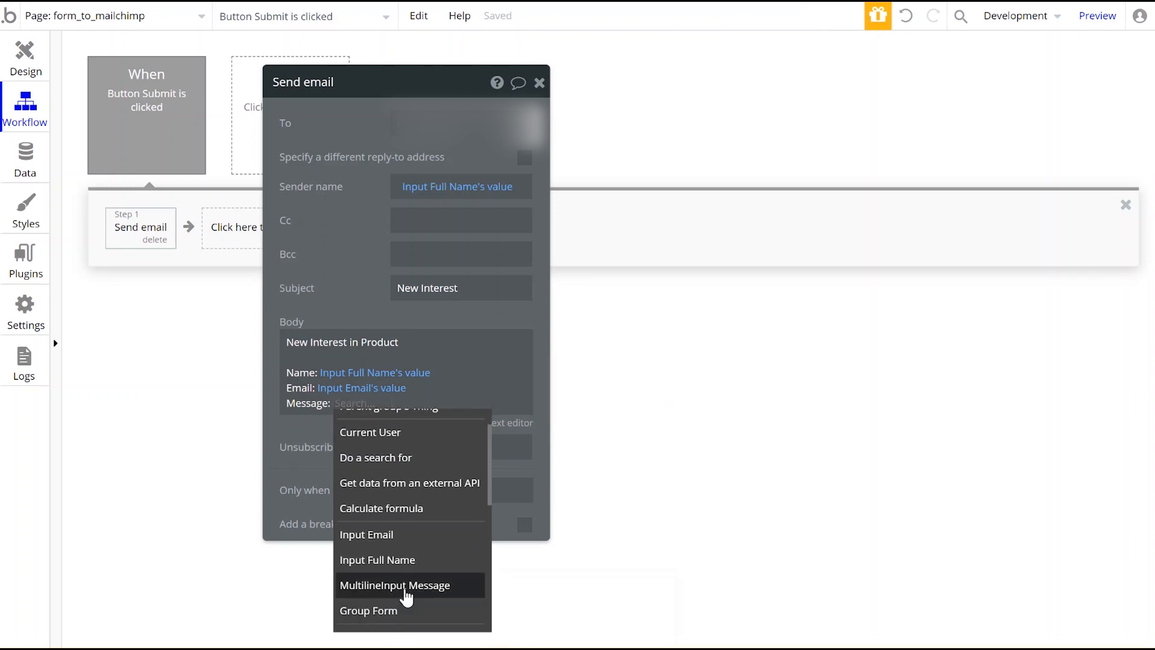
left_click(404, 595)
left_click(508, 426)
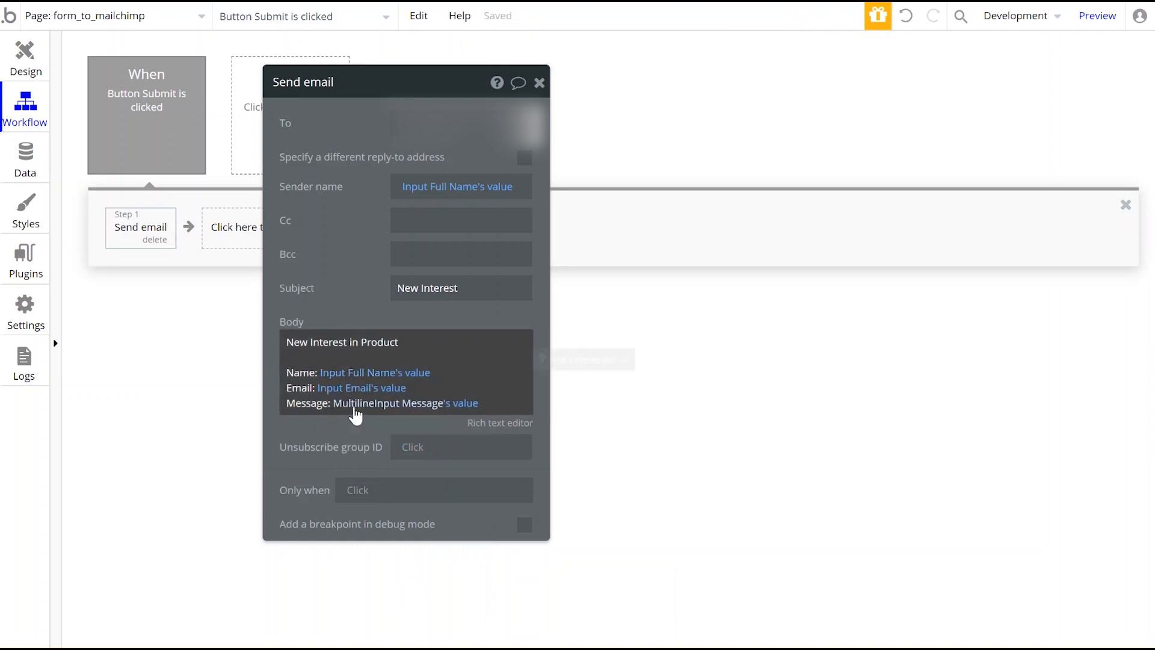
Step: Add an email to a MailChimp list as the workflow's second action and check which lists it offers
left_click(234, 246)
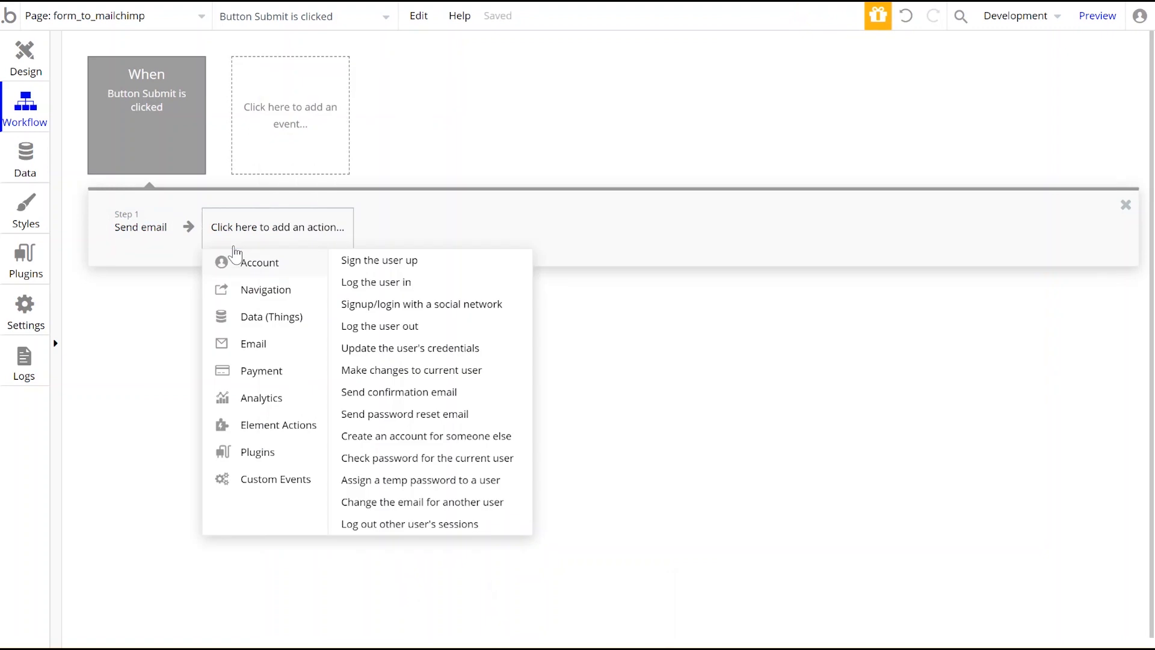
mouse_move(260, 350)
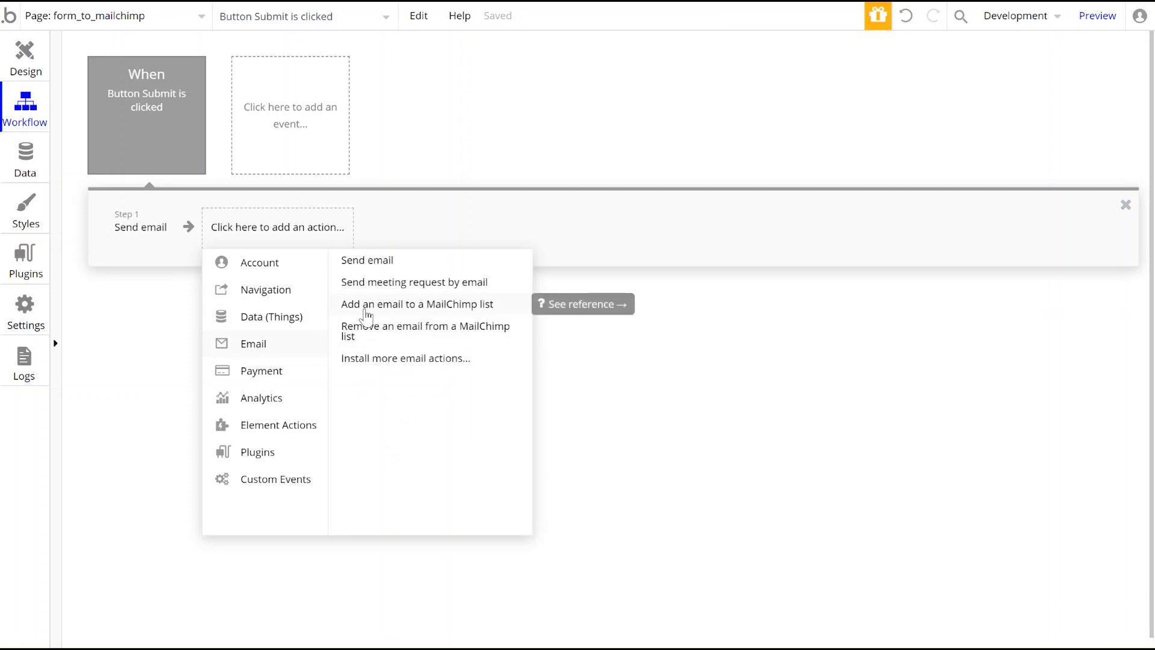
left_click(417, 305)
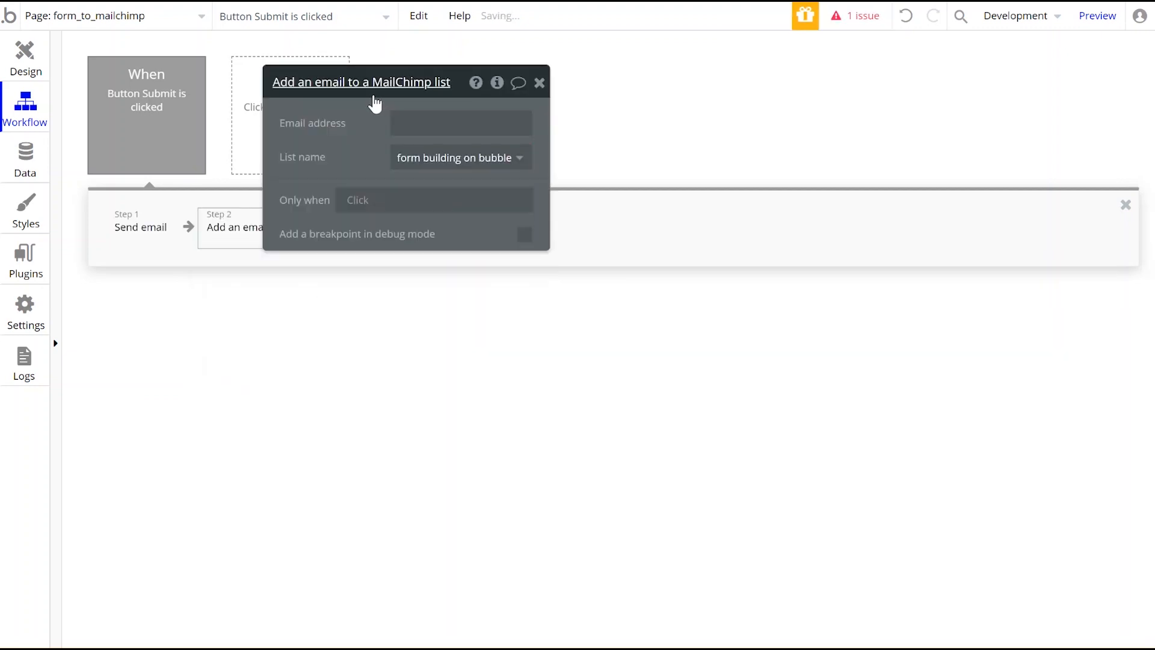
left_click_drag(336, 97, 555, 313)
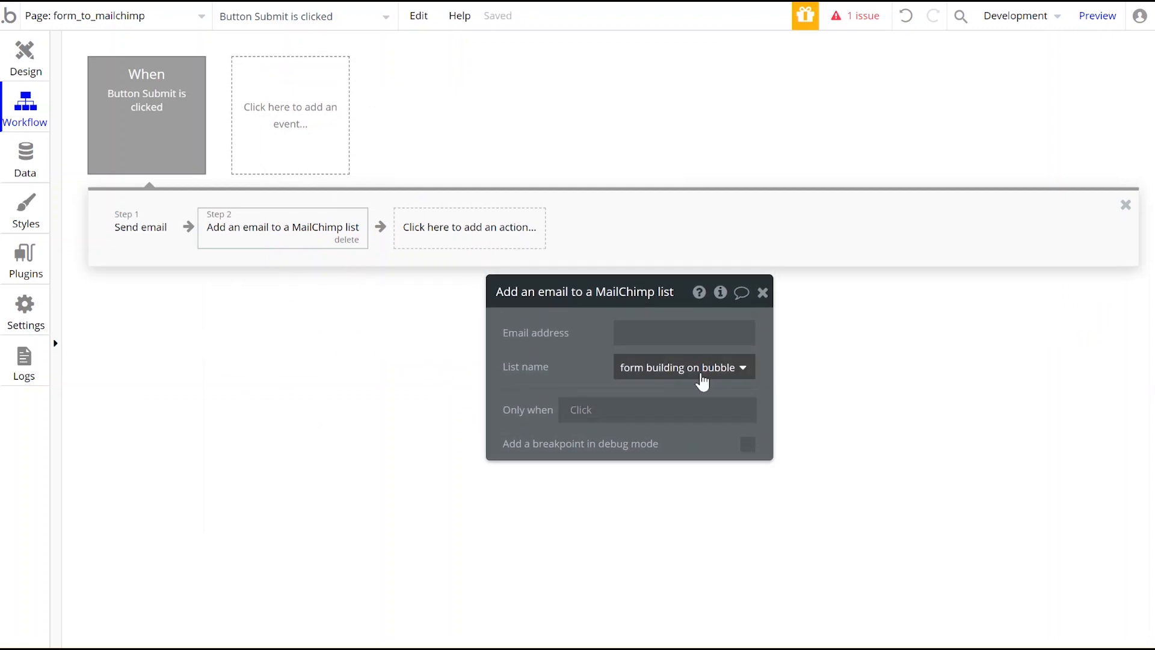
left_click(665, 376)
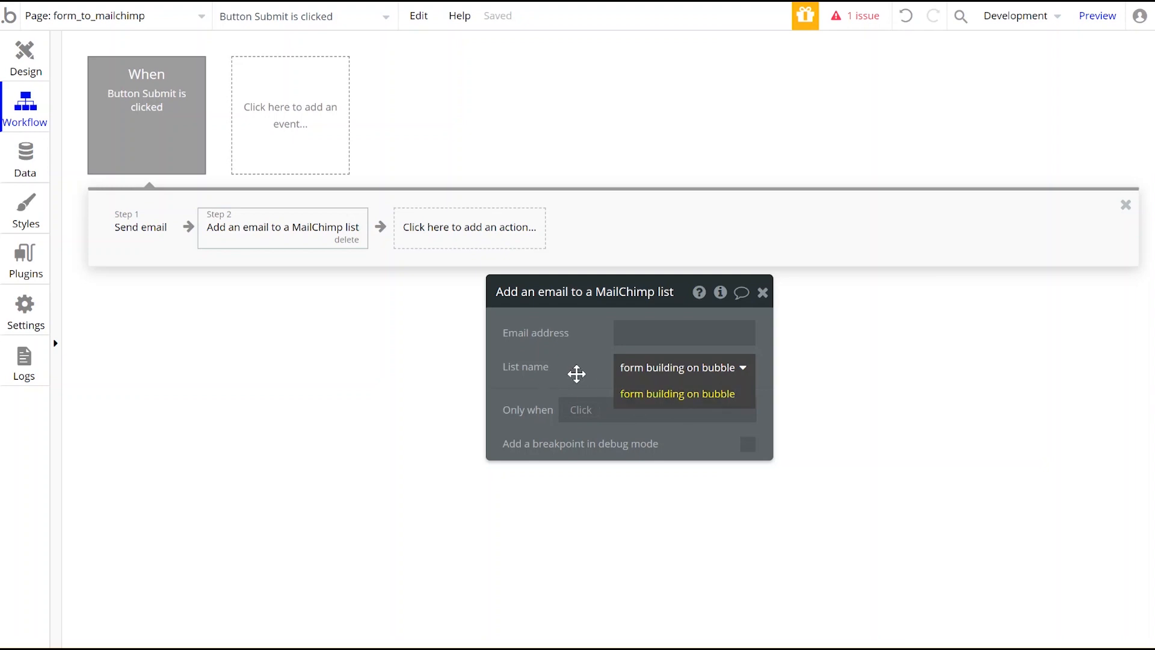
left_click(584, 374)
Step: Set the MailChimp action's email address to Input Email's value
left_click(643, 339)
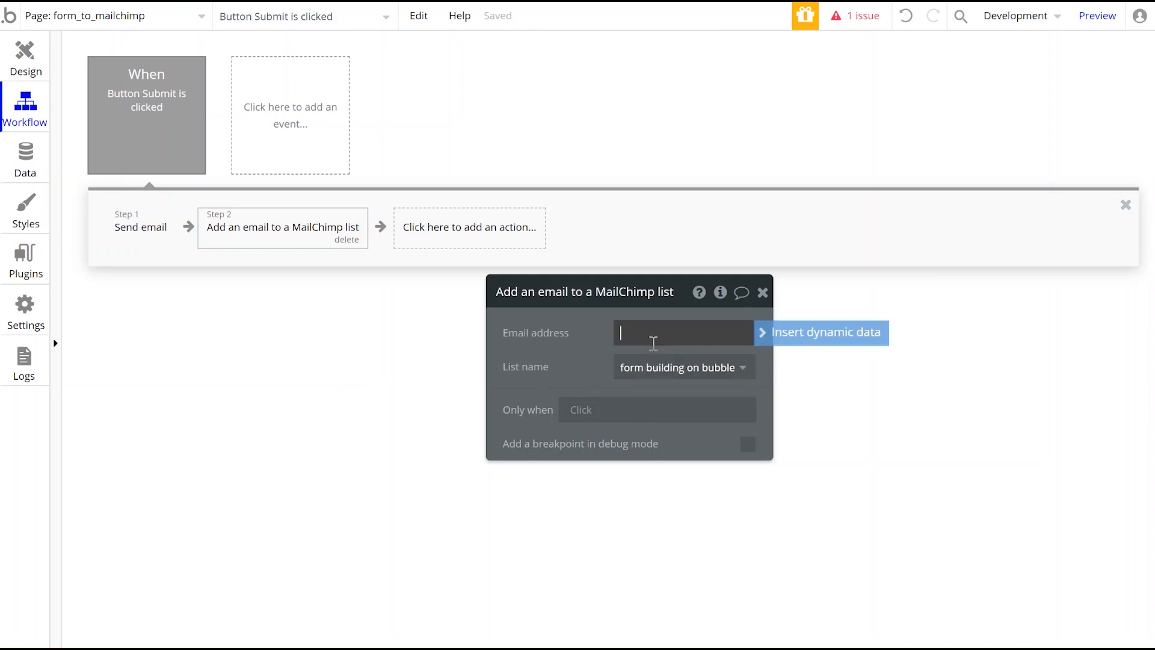
left_click(820, 338)
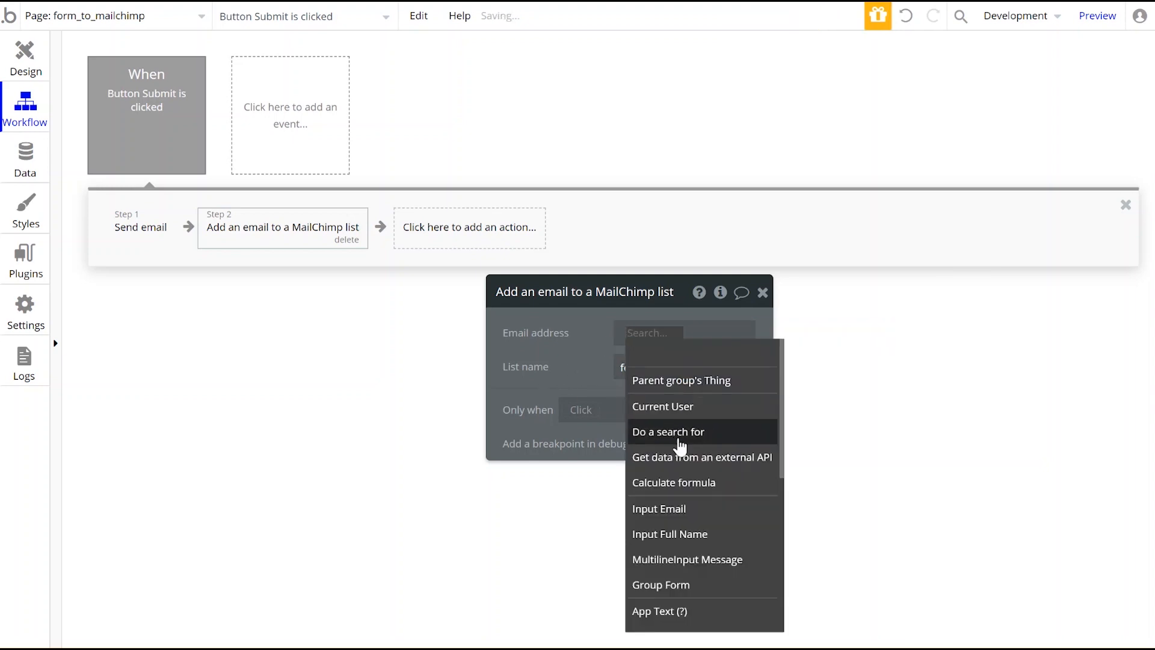
left_click(677, 518)
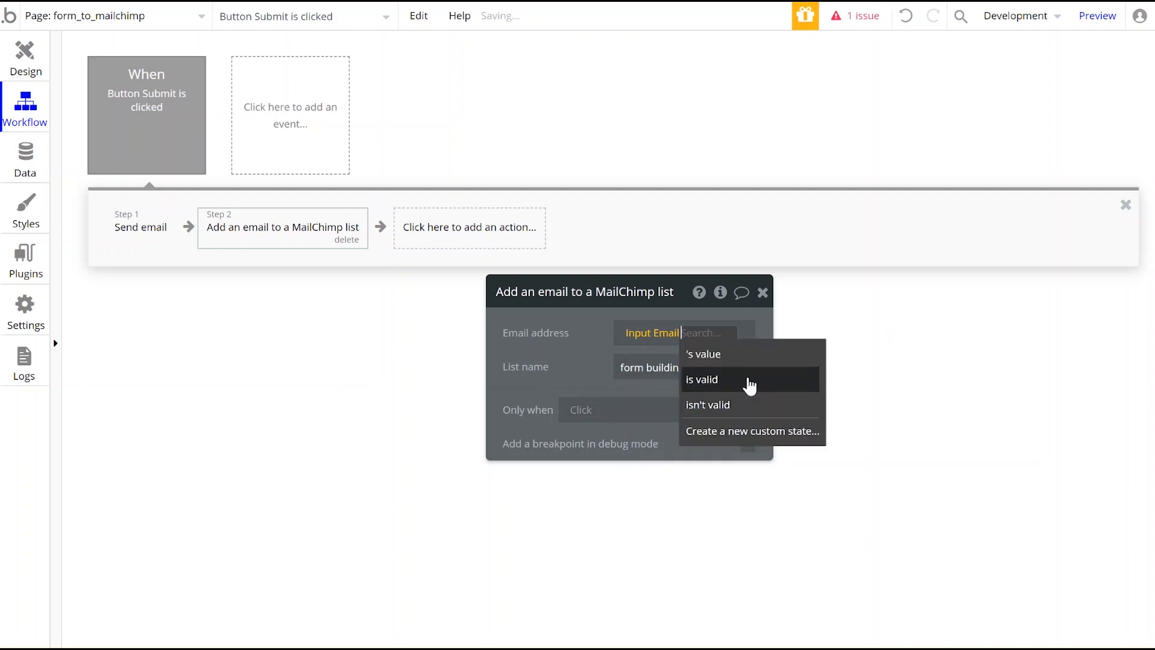
left_click(746, 359)
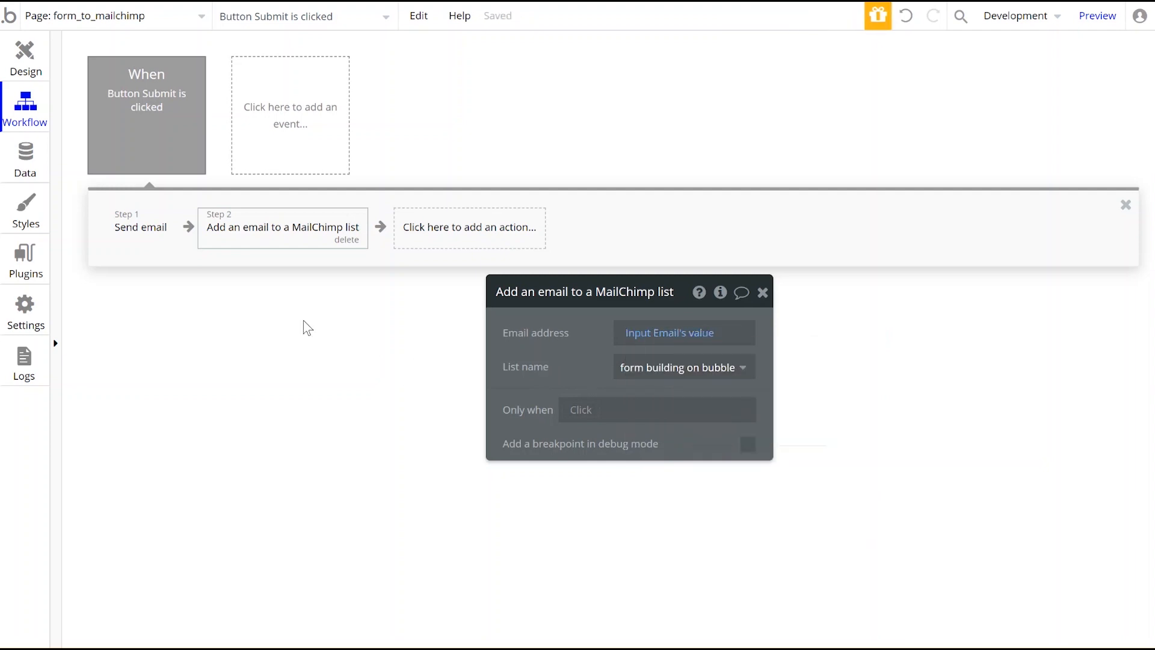
left_click(474, 233)
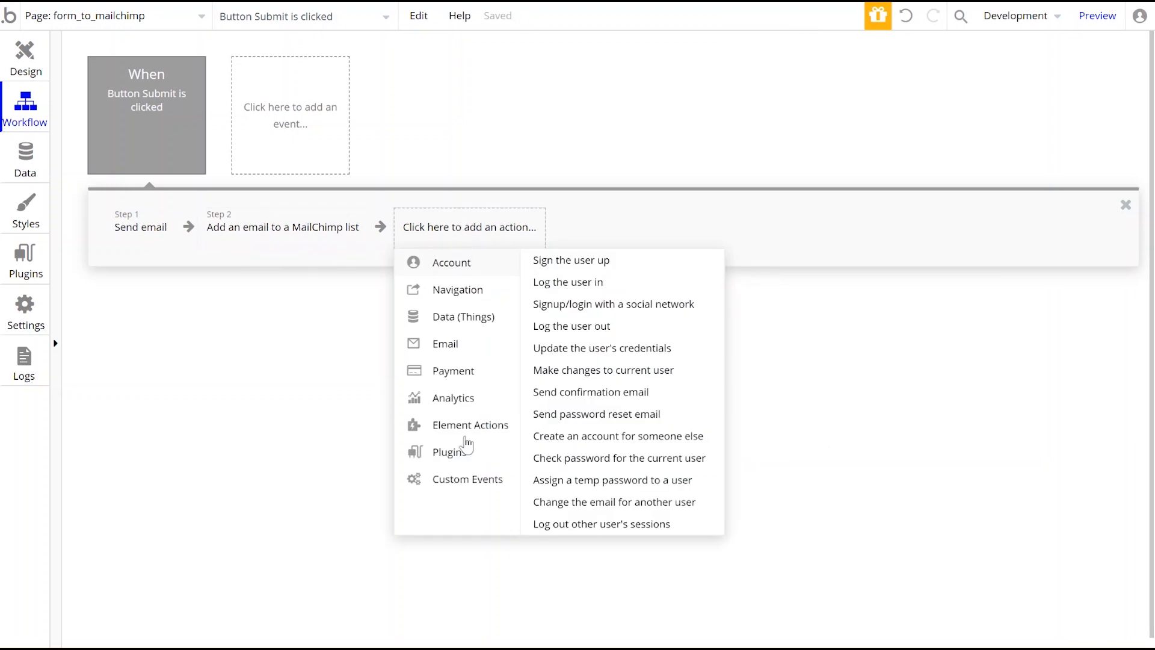
scroll(462, 249, "down", 1)
scroll(472, 311, "up", 1)
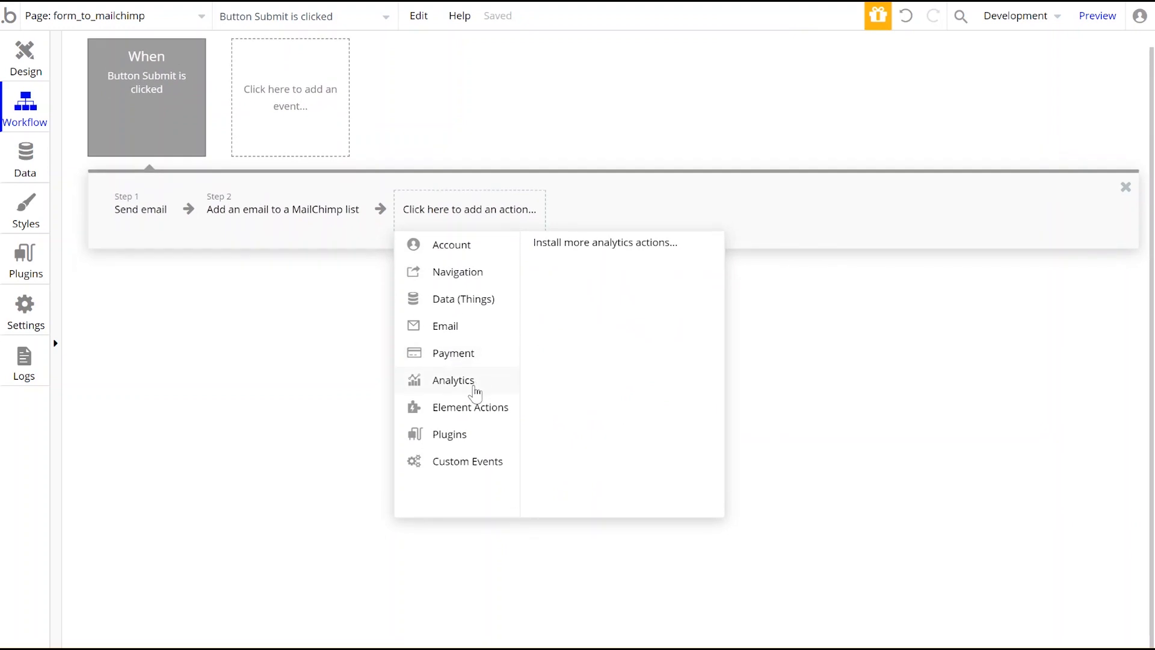
mouse_move(474, 420)
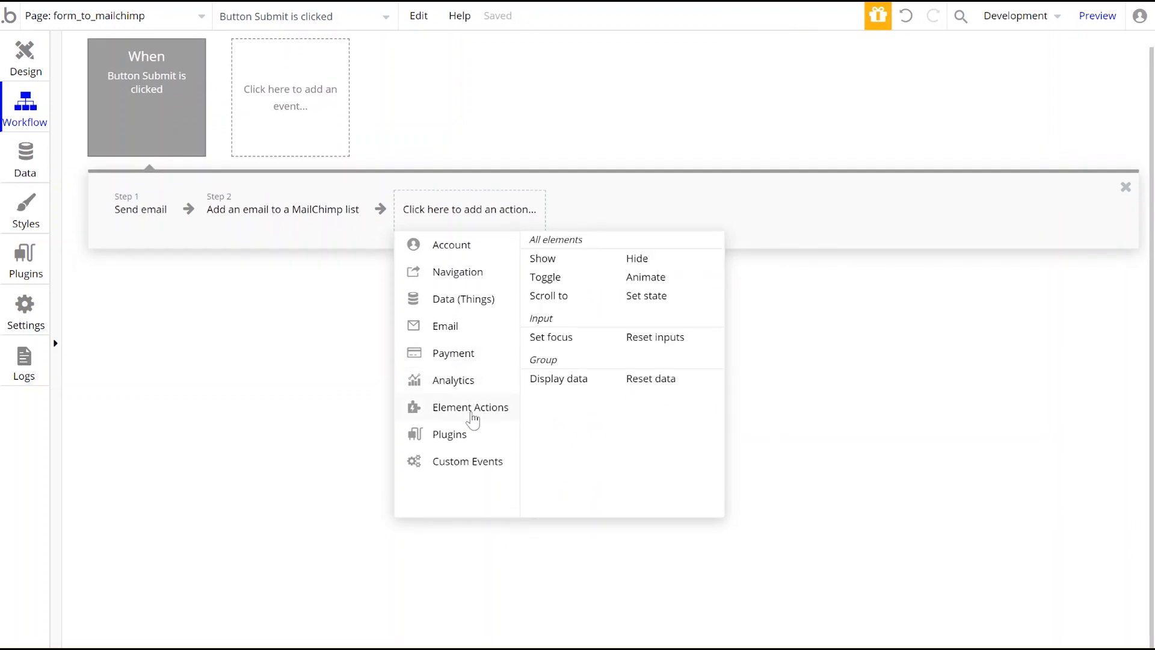
left_click(654, 309)
left_click(641, 333)
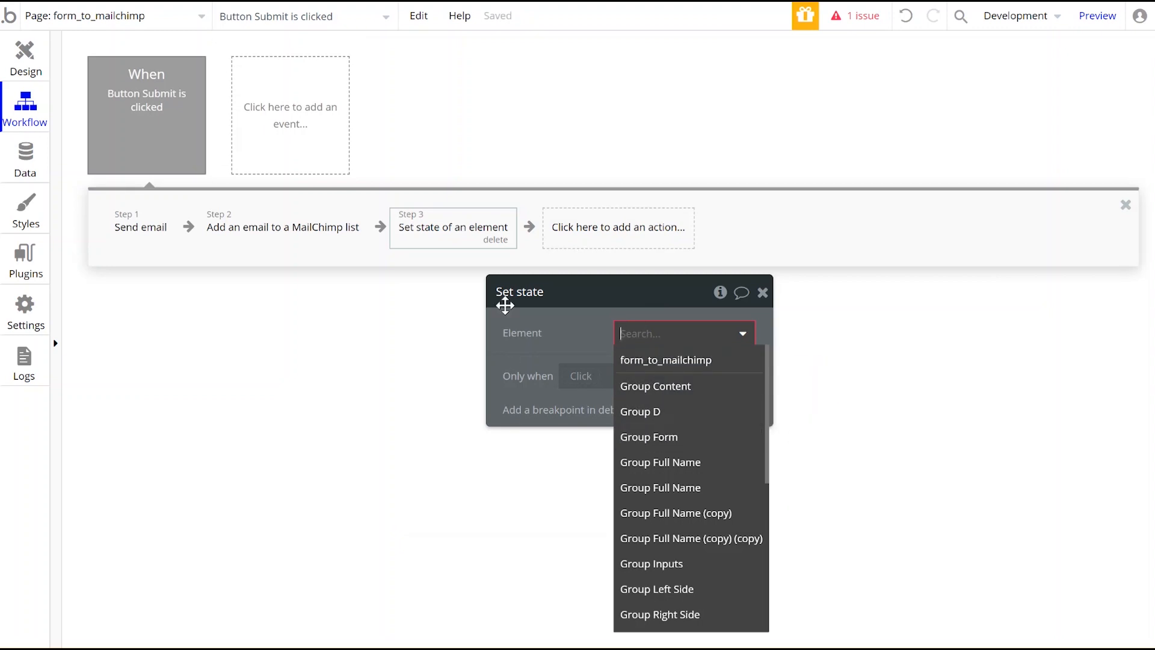
left_click(495, 240)
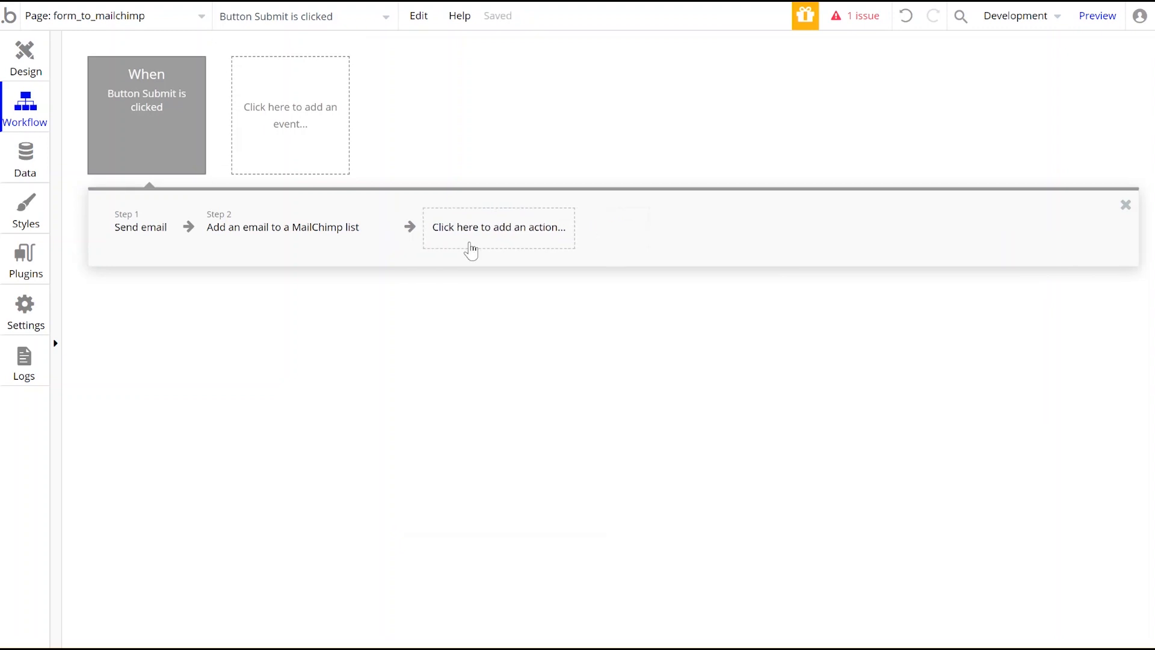
Step: Add a Set state action for Group Form as the third action of the Submit button's workflow
left_click(425, 227)
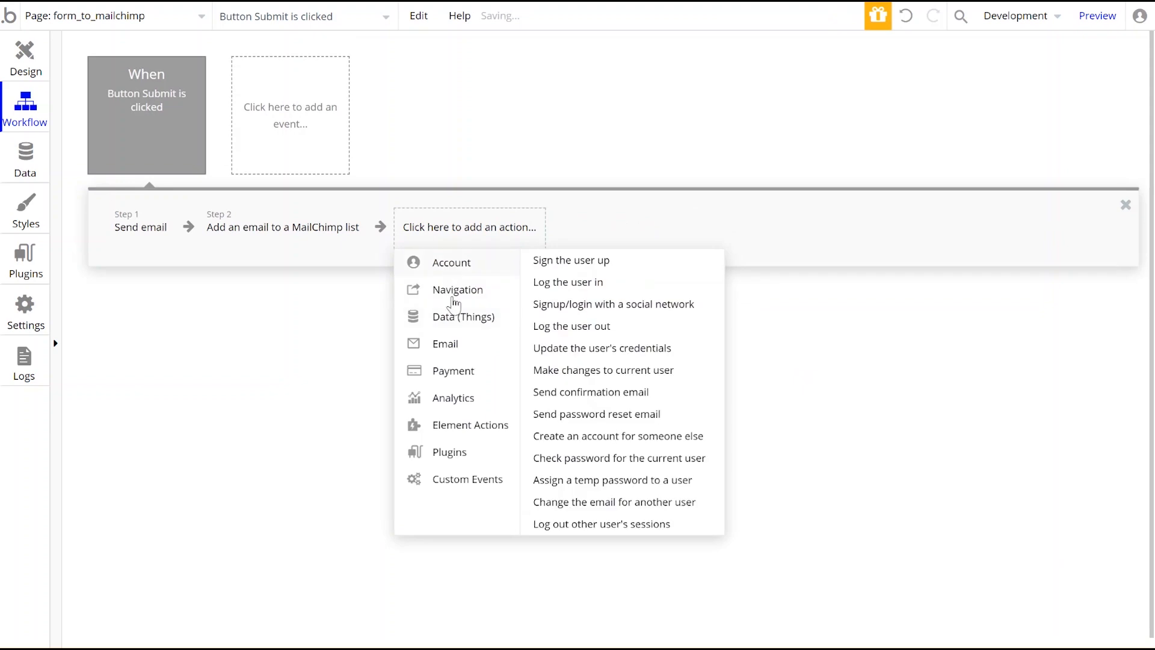
mouse_move(463, 428)
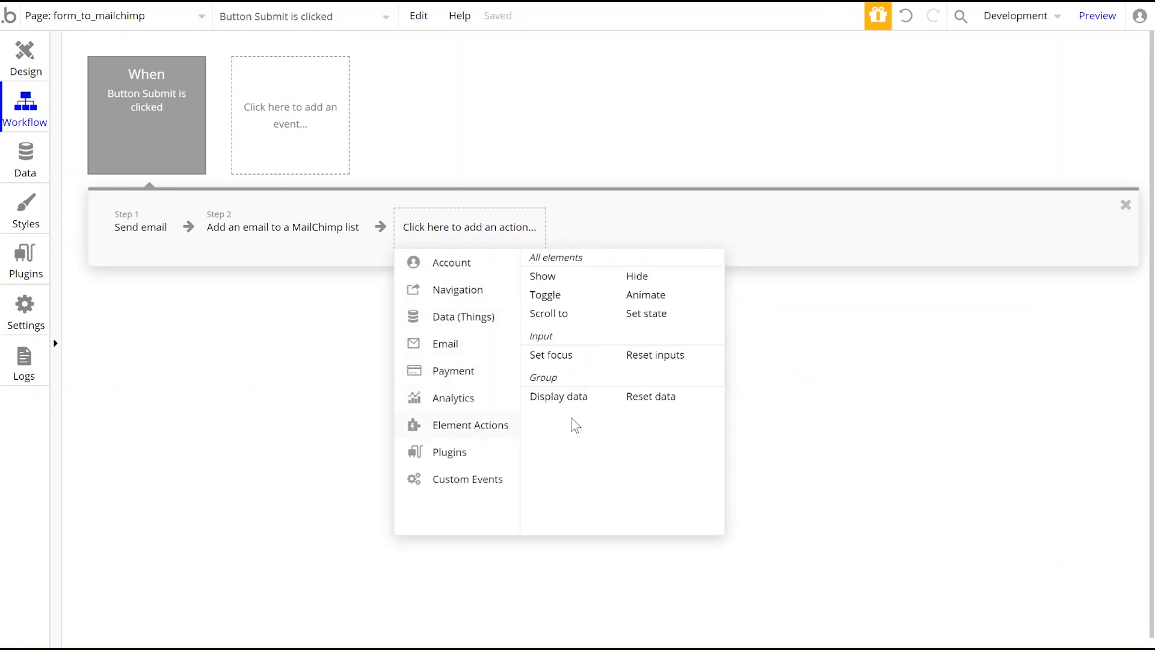
left_click(638, 315)
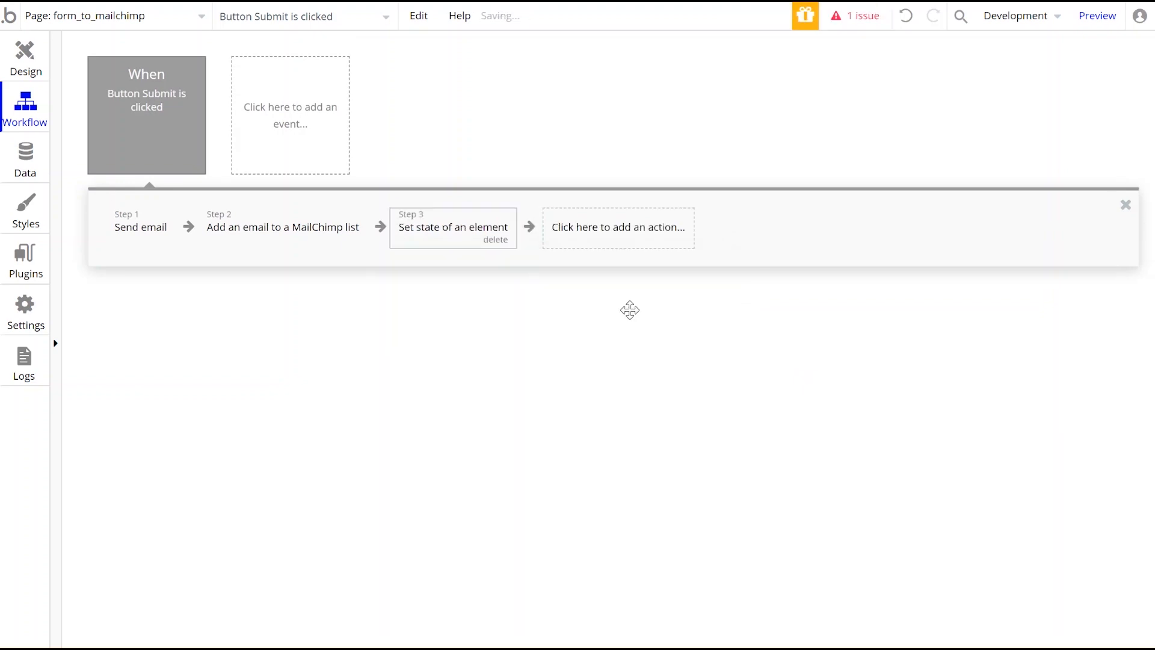
left_click(639, 331)
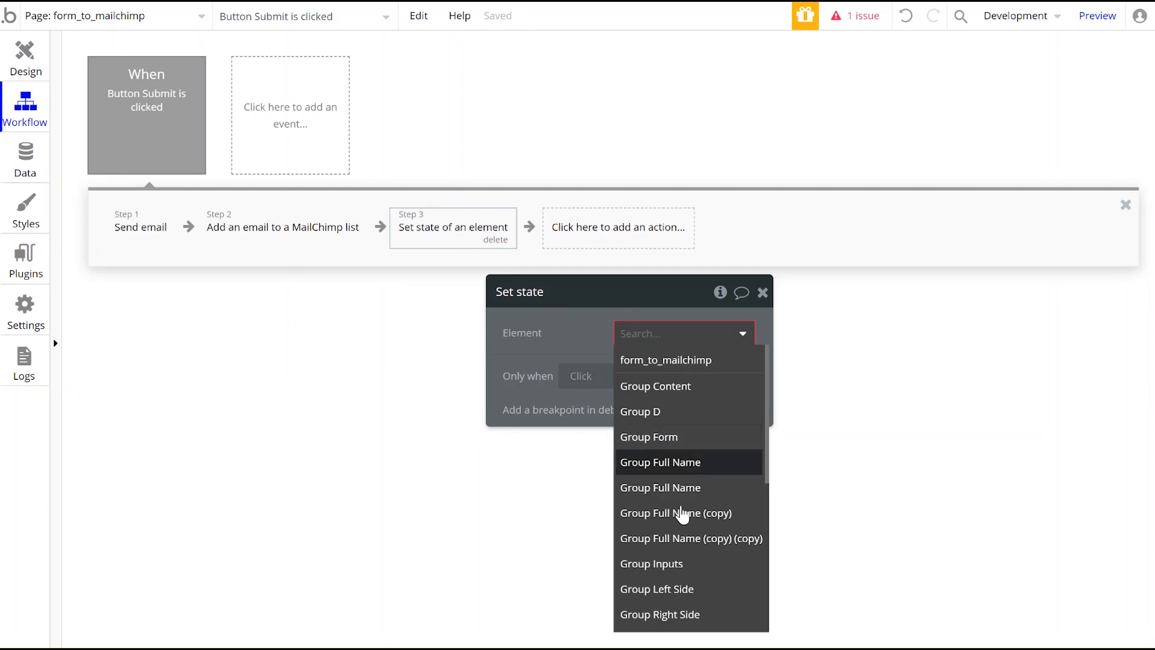
left_click(655, 442)
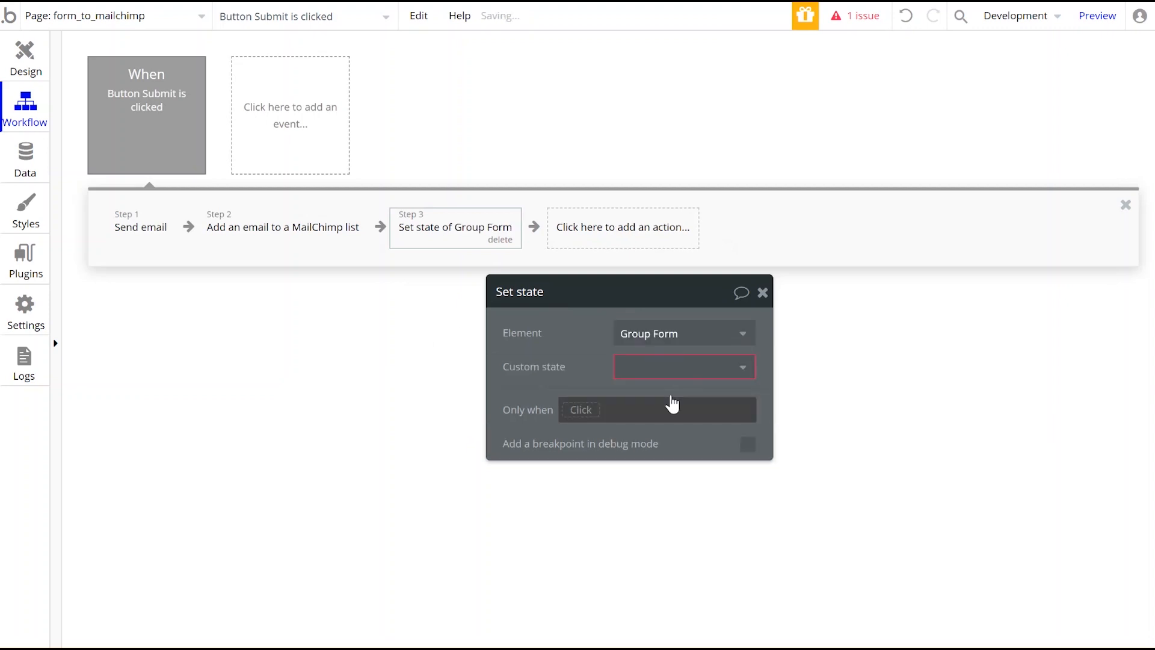
Step: Have the Set state action set Group Form's viewState custom state to 1
left_click(677, 368)
left_click(674, 397)
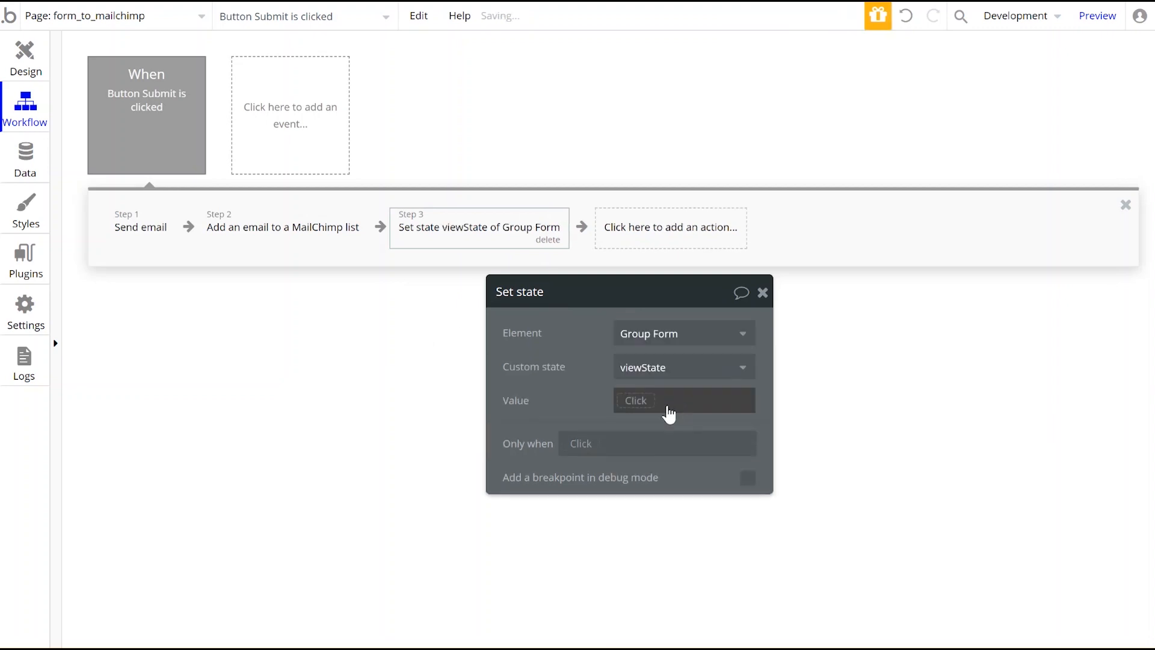
left_click(635, 409)
type("1")
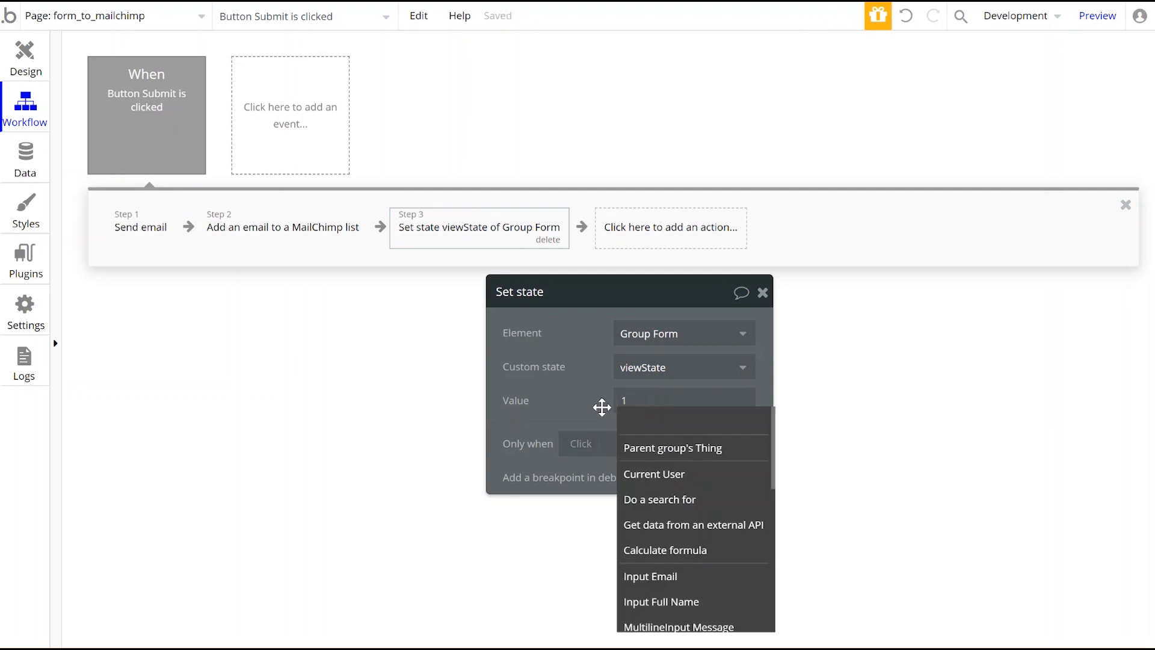
left_click(619, 297)
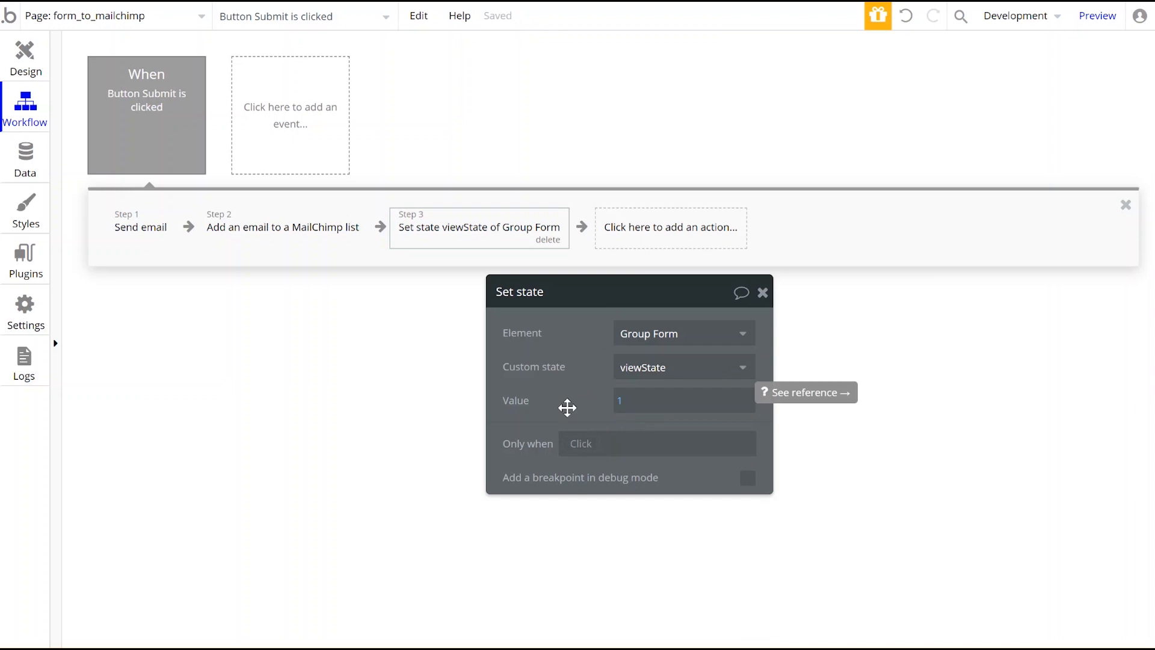
Step: Add a Reset inputs action as the fourth step of the Submit button's workflow
left_click(647, 240)
mouse_move(687, 439)
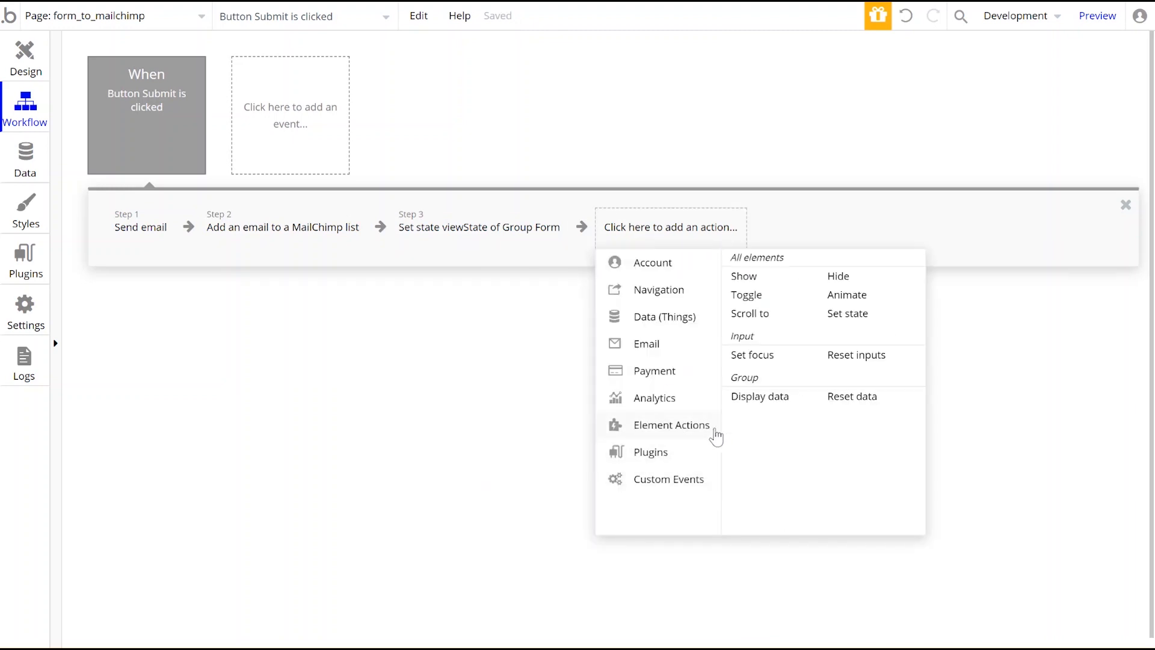
left_click(839, 356)
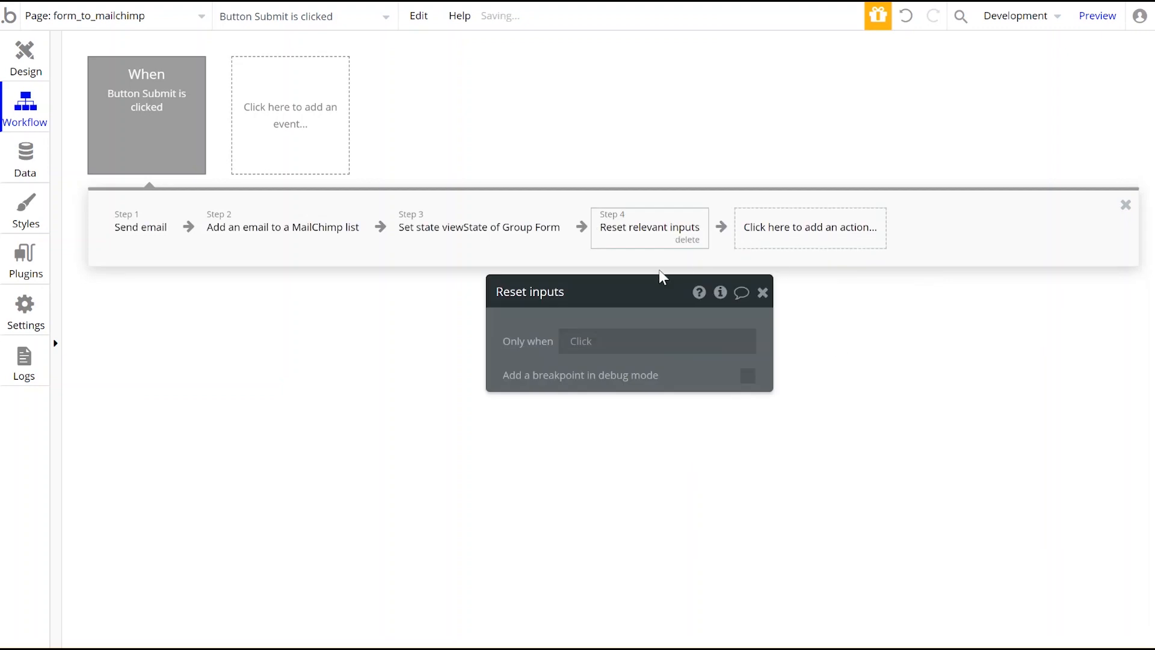
left_click_drag(640, 295, 629, 194)
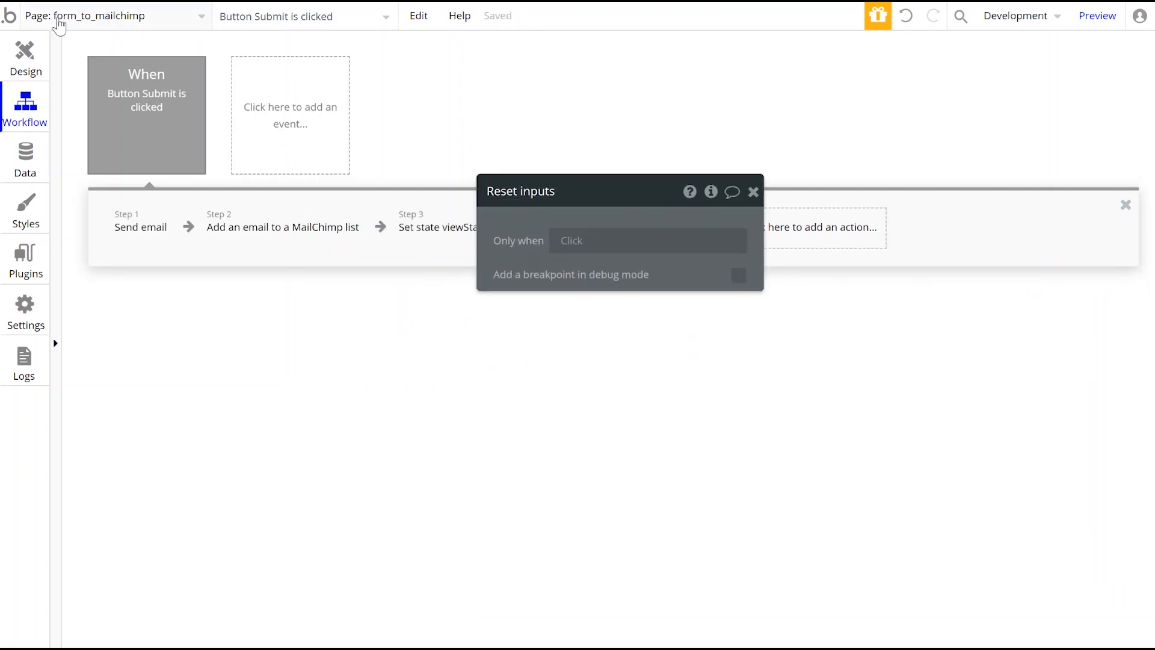
Step: Return to the page design and give Group Form an Outset shadow style
left_click(24, 60)
left_click(866, 150)
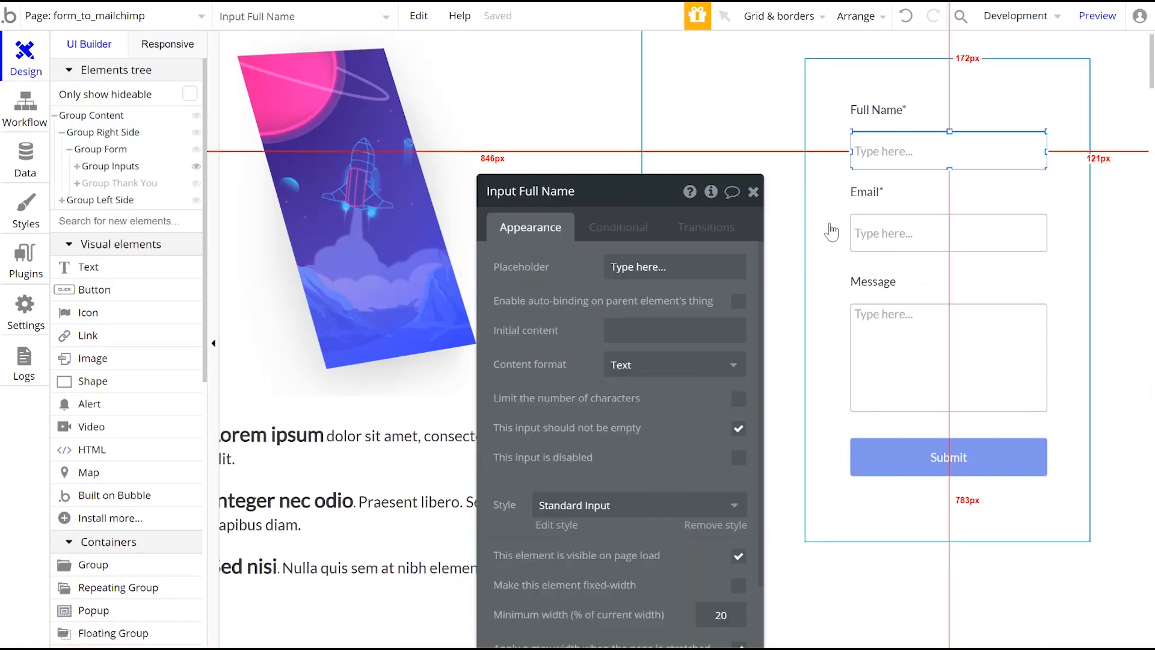
left_click(830, 231)
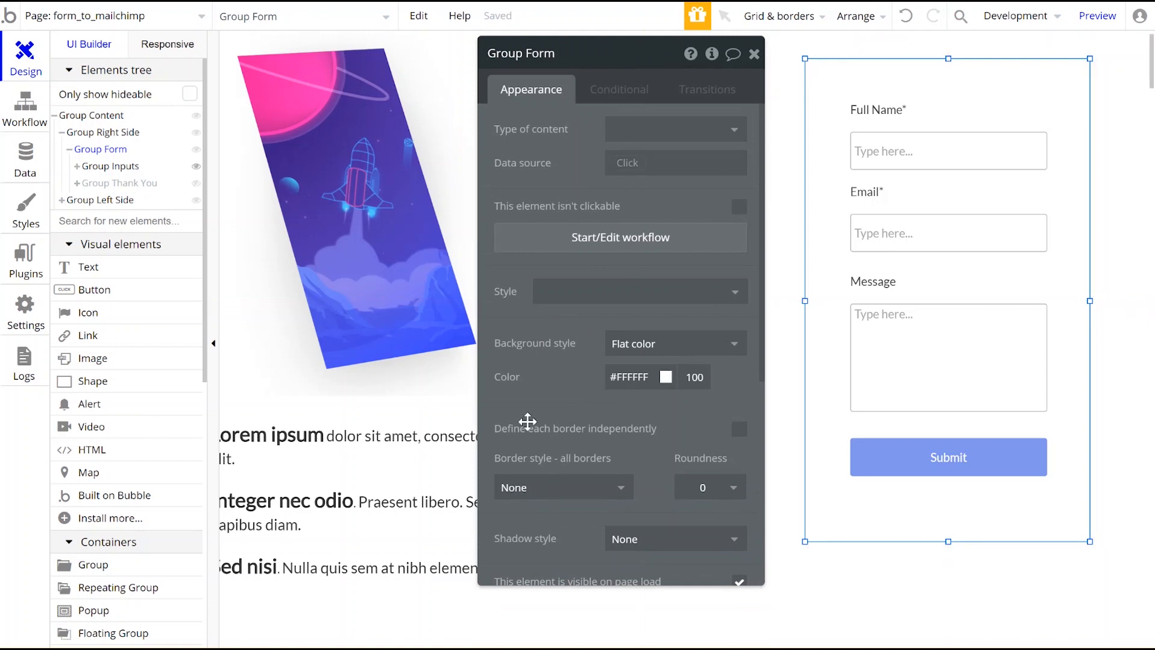
scroll(565, 403, "down", 3)
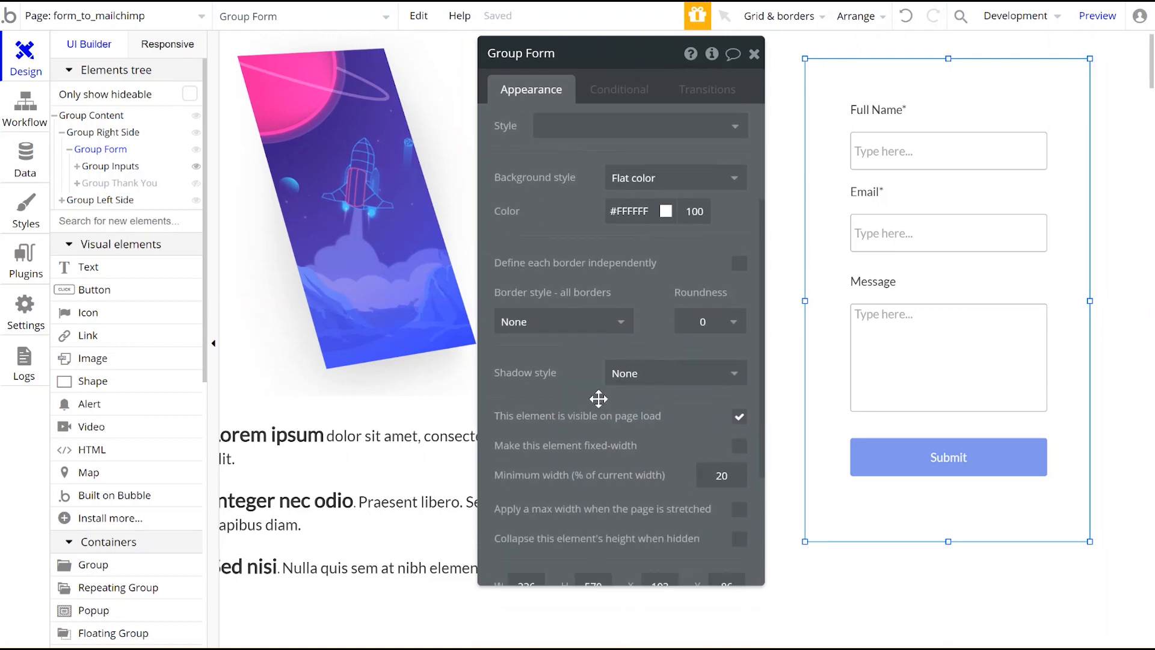
left_click(654, 374)
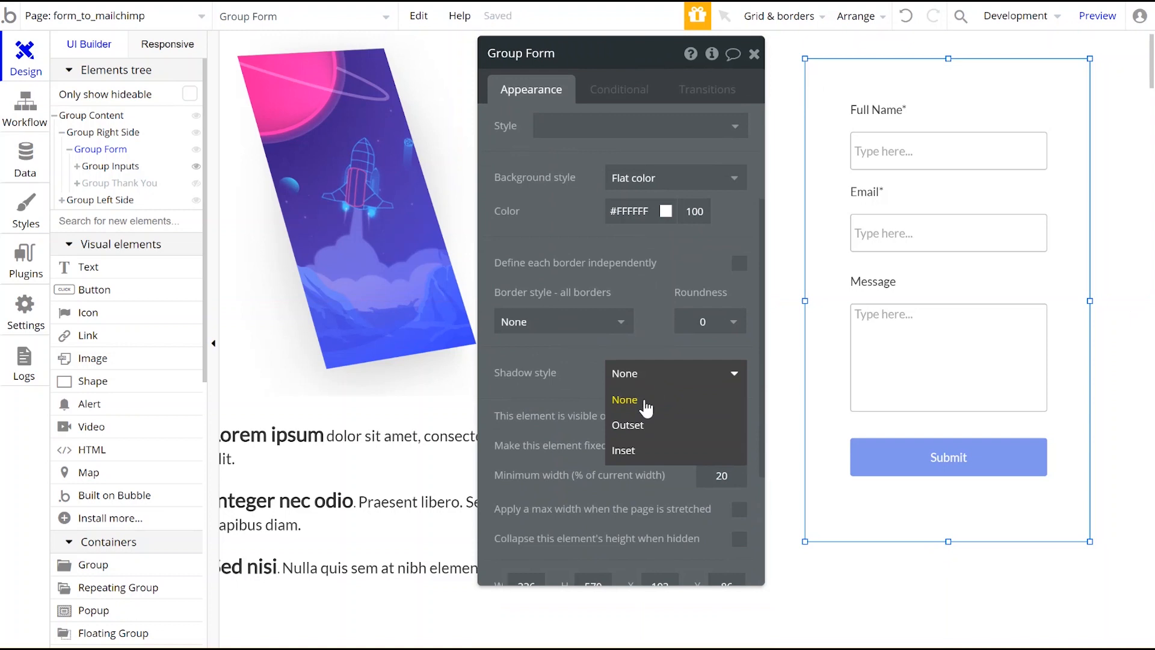
left_click(634, 434)
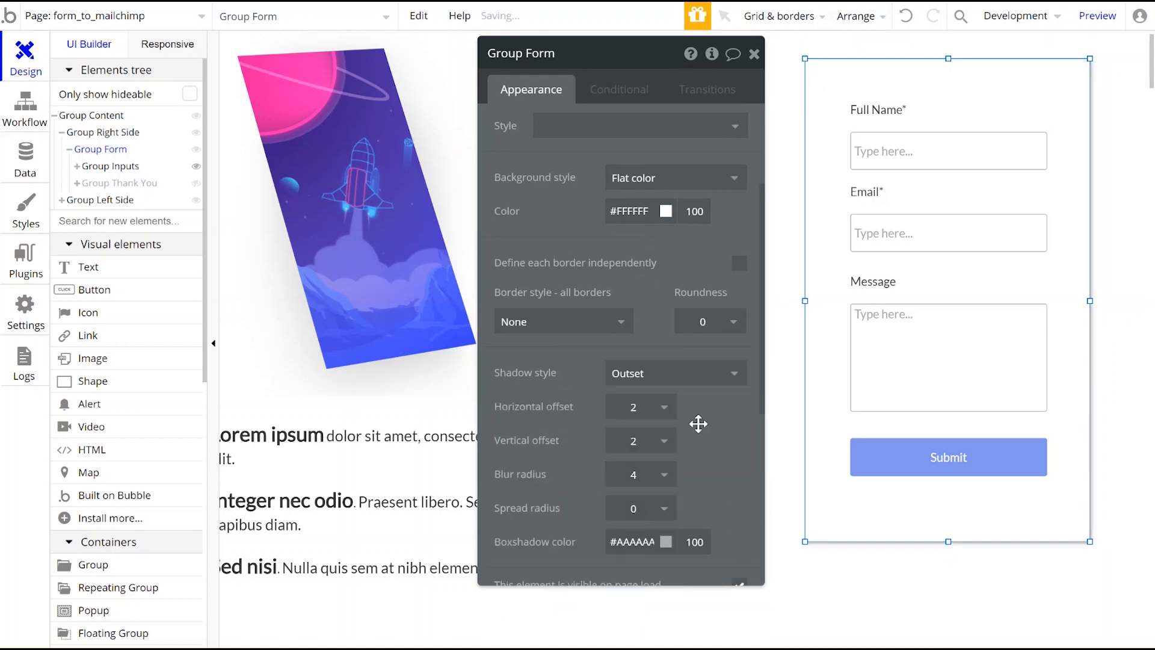
Step: Preview the page and try submitting the empty form to test its required fields
left_click(1096, 18)
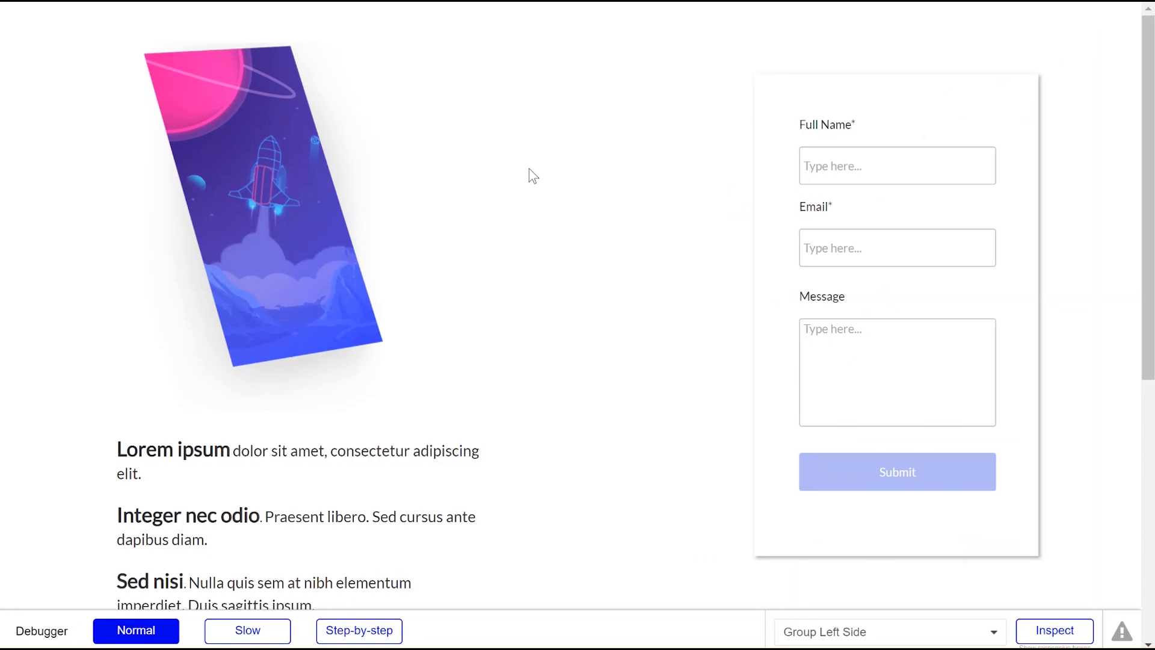
scroll(532, 174, "down", 2)
scroll(528, 168, "up", 1)
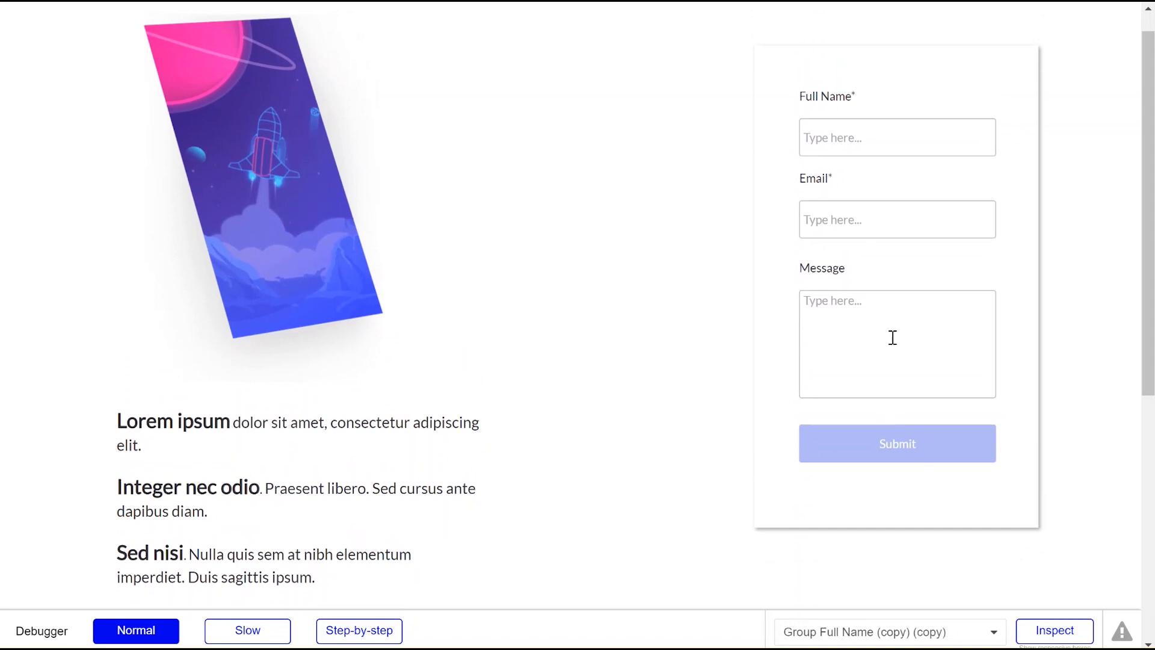
left_click(909, 448)
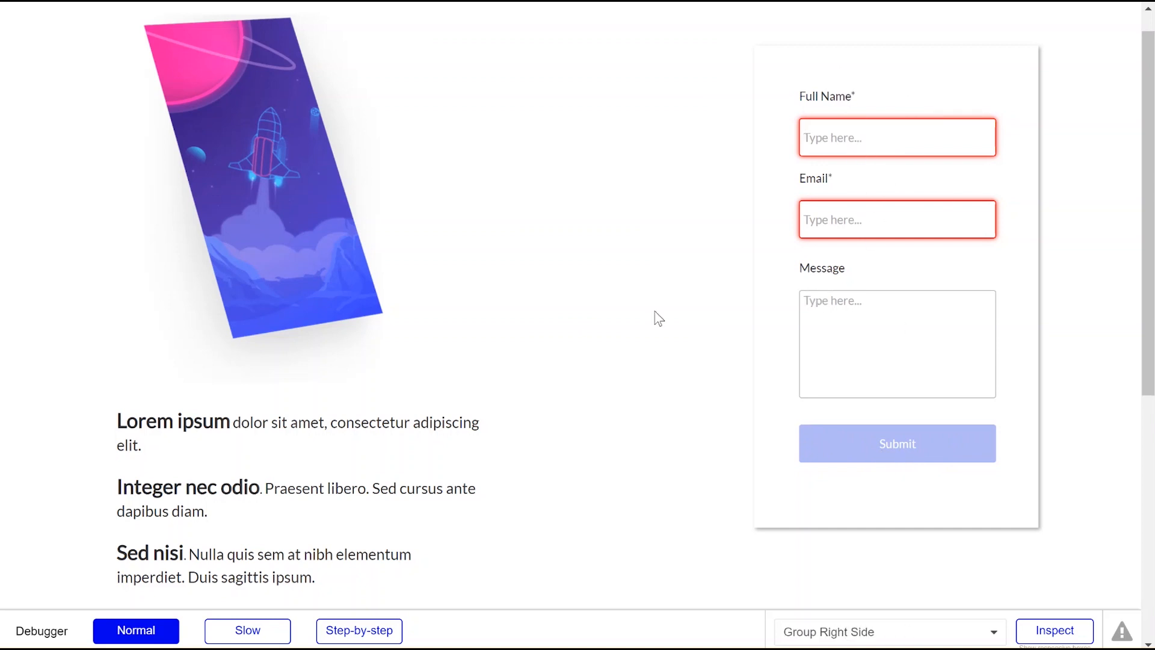
Step: Fill in the full name, the email address and the message "Hey this is a messgae", submit the form, and check the resulting view
left_click(856, 139)
type("Mario")
key("Tab")
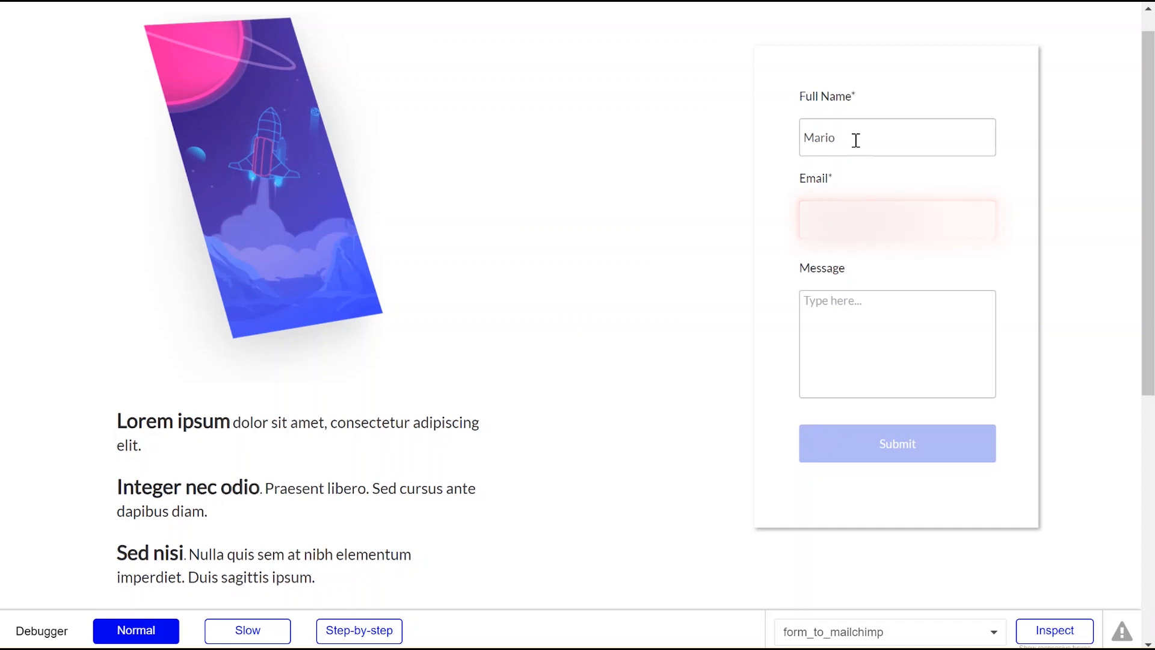
type("Hey this is a messgae")
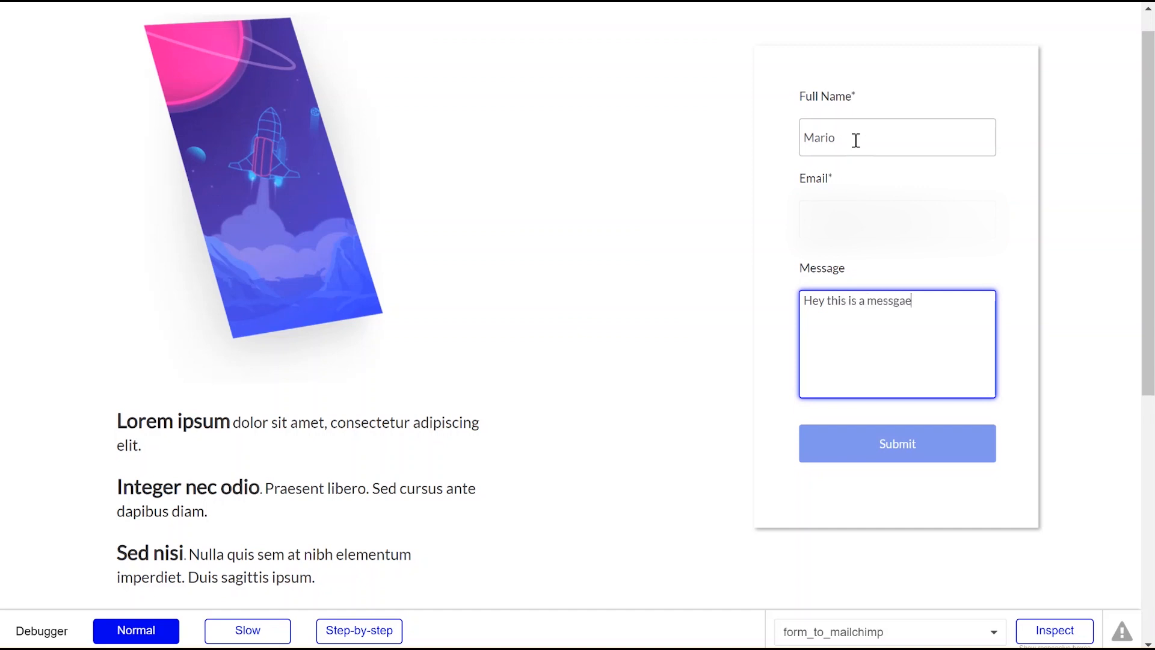
left_click(950, 460)
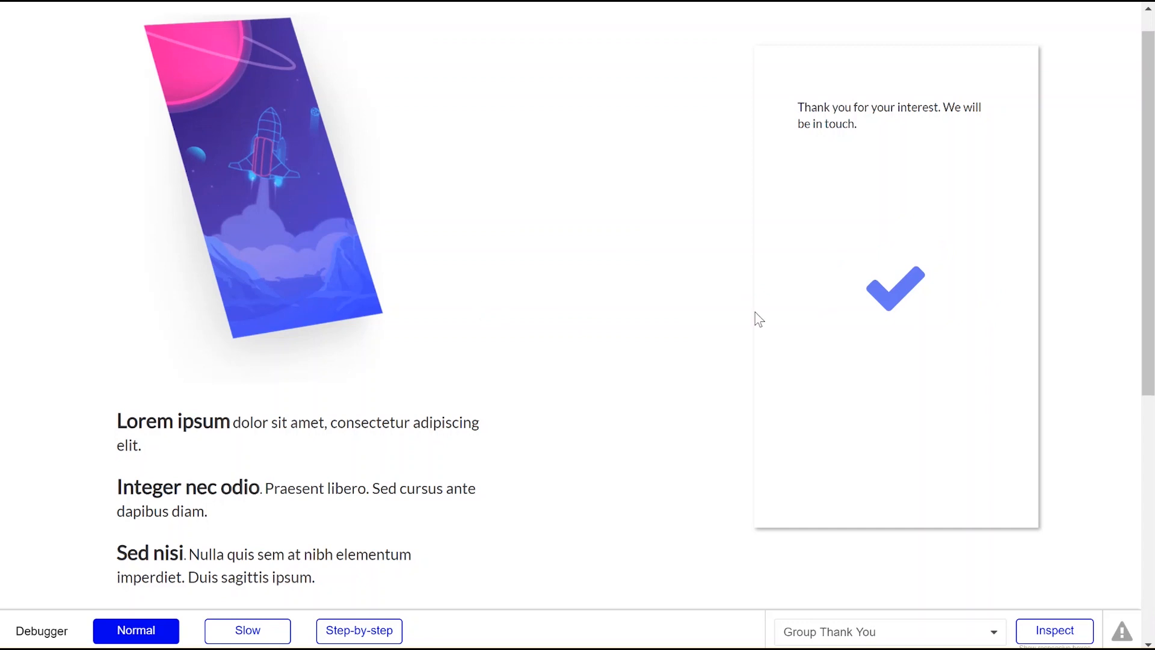
scroll(422, 420, "down", 1)
scroll(422, 419, "up", 1)
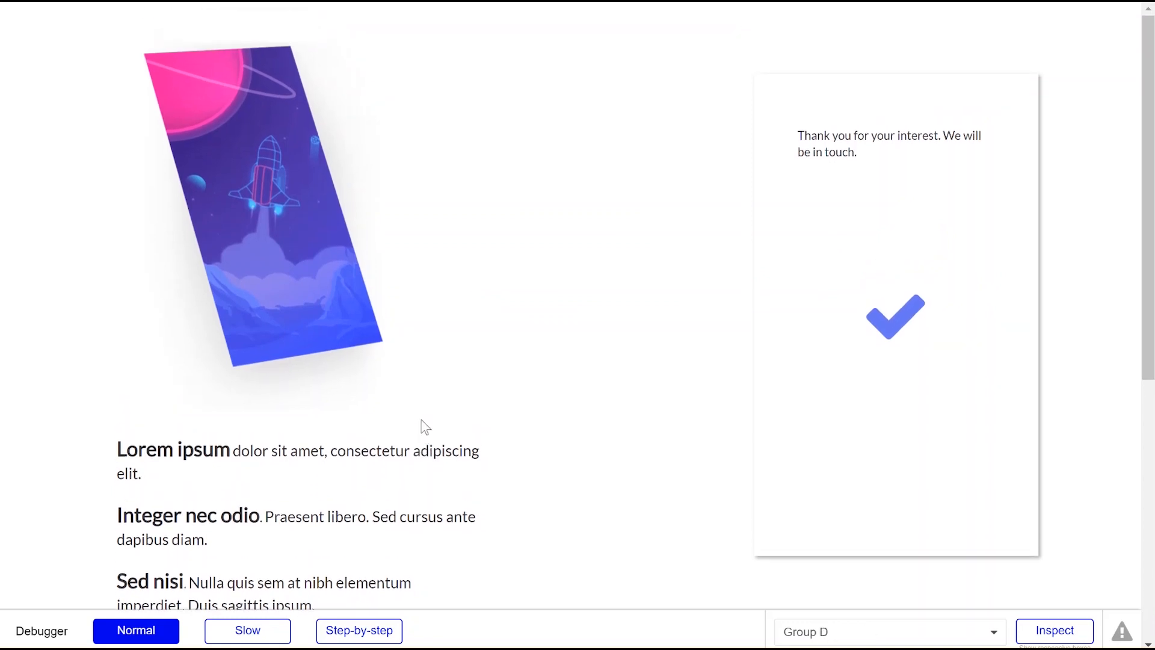